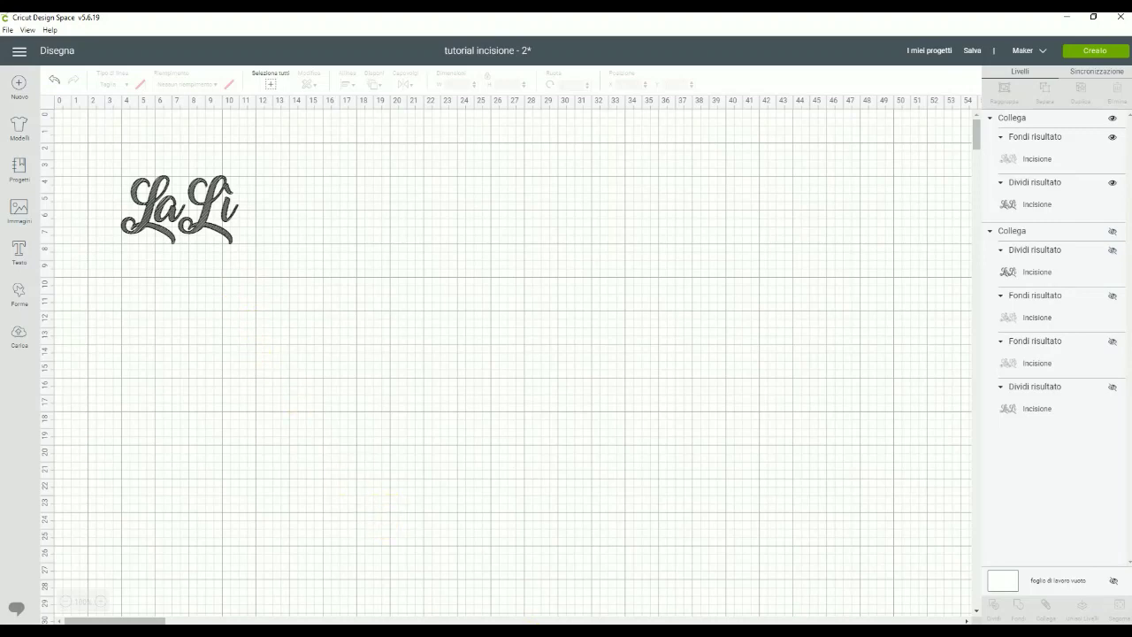
Switch to the browser showing fotoeffetti.com and open its online photo editor category.
{"action": "key", "text": "alt+Tab"}
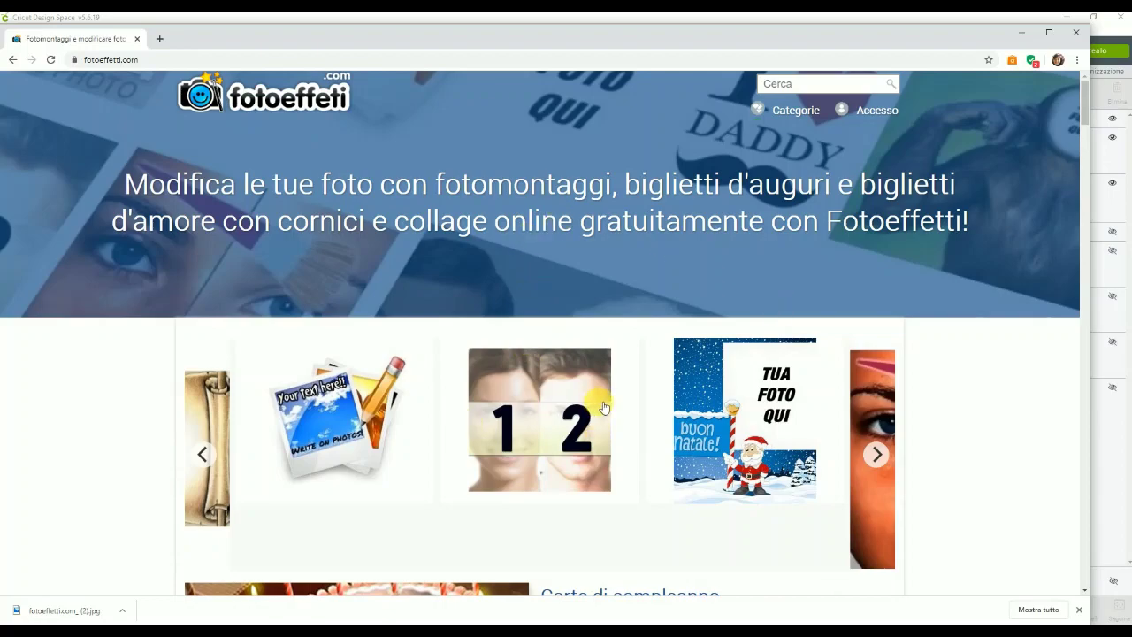
{"action": "scroll", "coordinate": [604, 407], "scroll_direction": "down", "scroll_amount": 14}
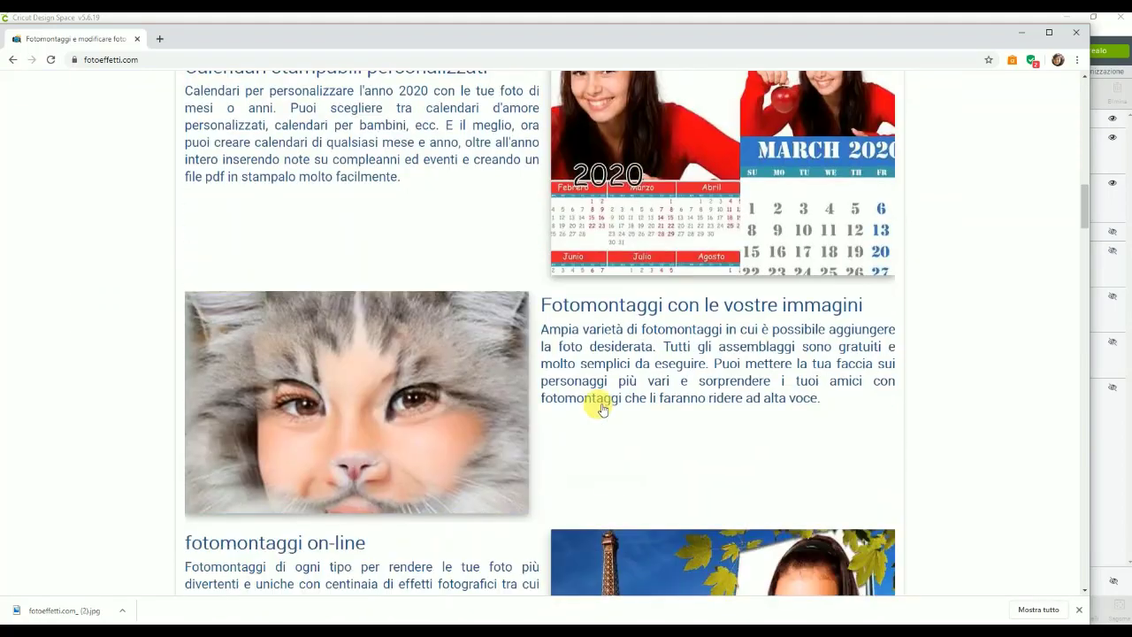
{"action": "scroll", "coordinate": [602, 407], "scroll_direction": "down", "scroll_amount": 10}
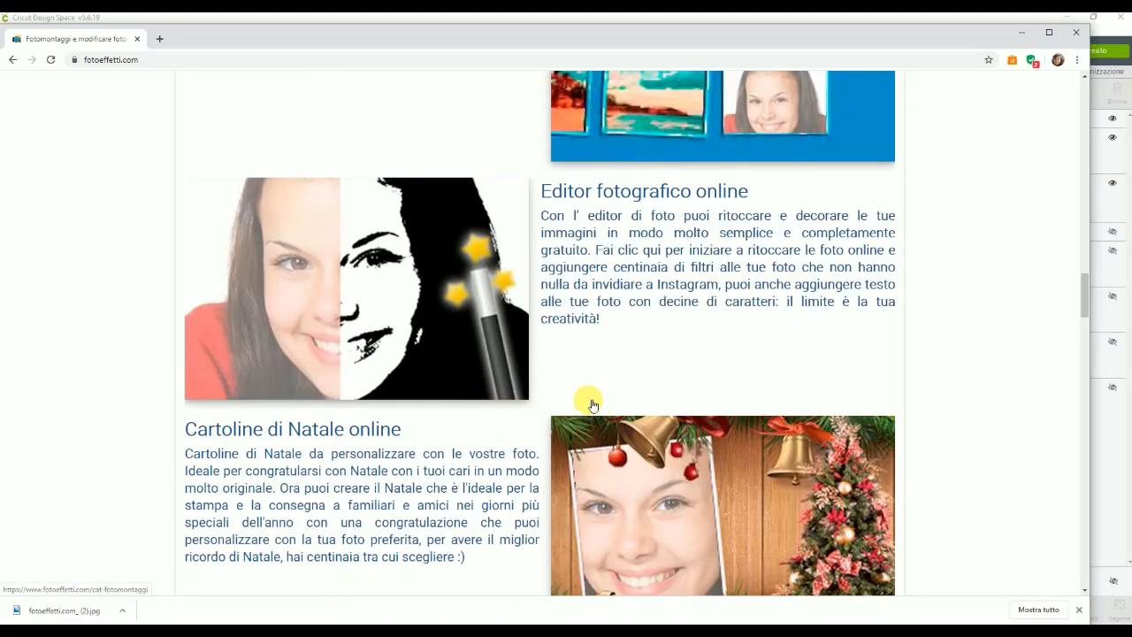
{"action": "left_click", "coordinate": [451, 276]}
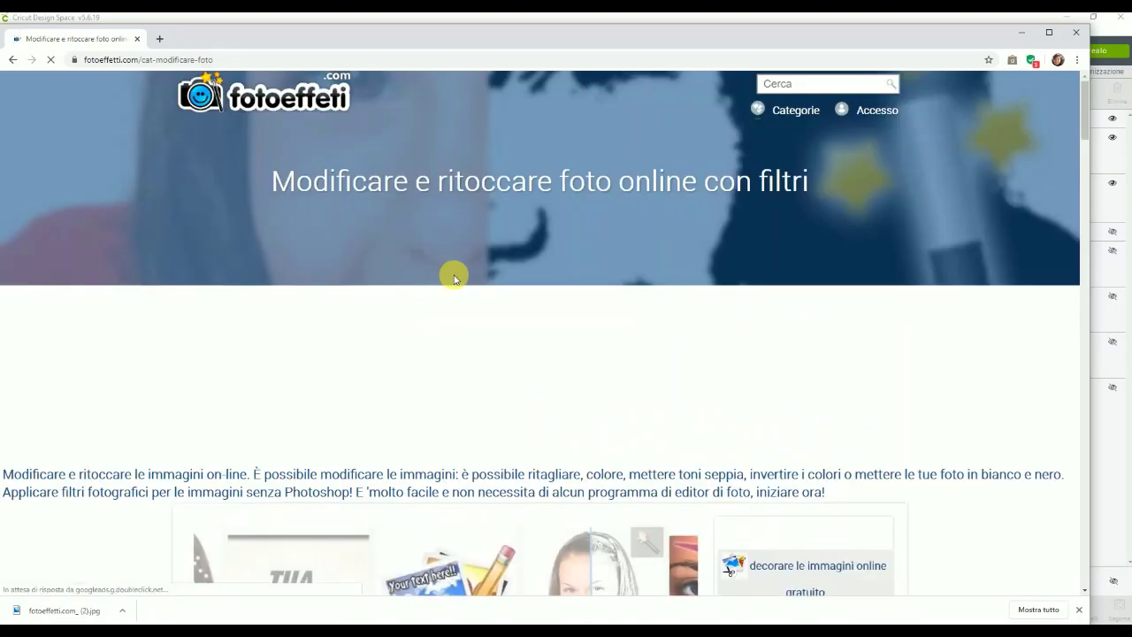
Find the Guevara-style black-and-white threshold filter among the photo effects and open its page.
{"action": "scroll", "coordinate": [526, 349], "scroll_direction": "down", "scroll_amount": 8}
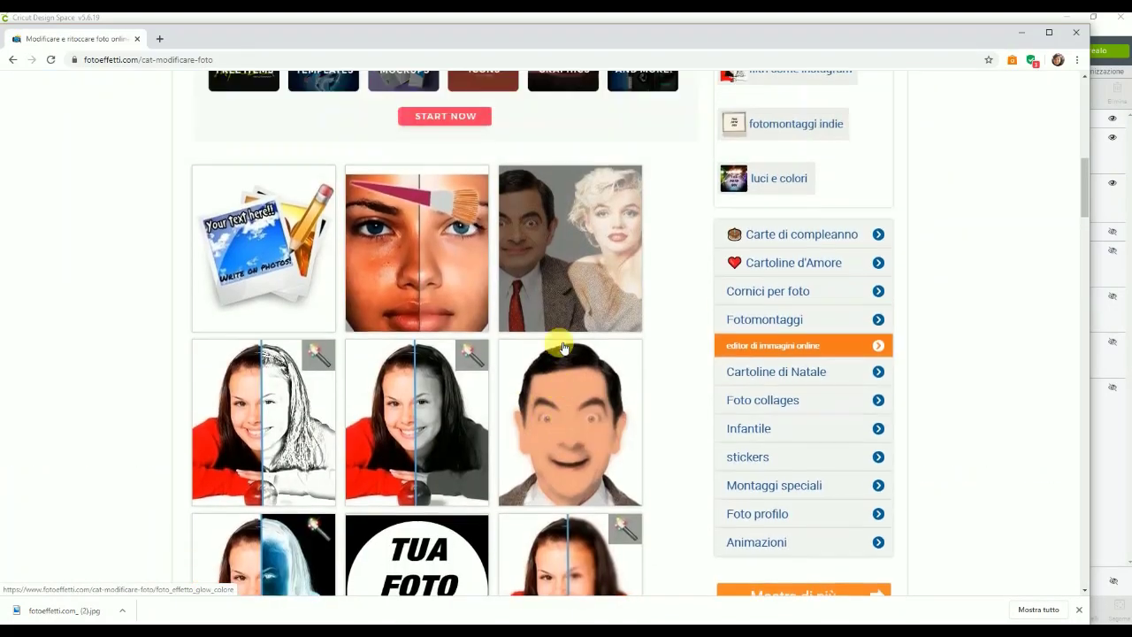
{"action": "scroll", "coordinate": [557, 345], "scroll_direction": "down", "scroll_amount": 5}
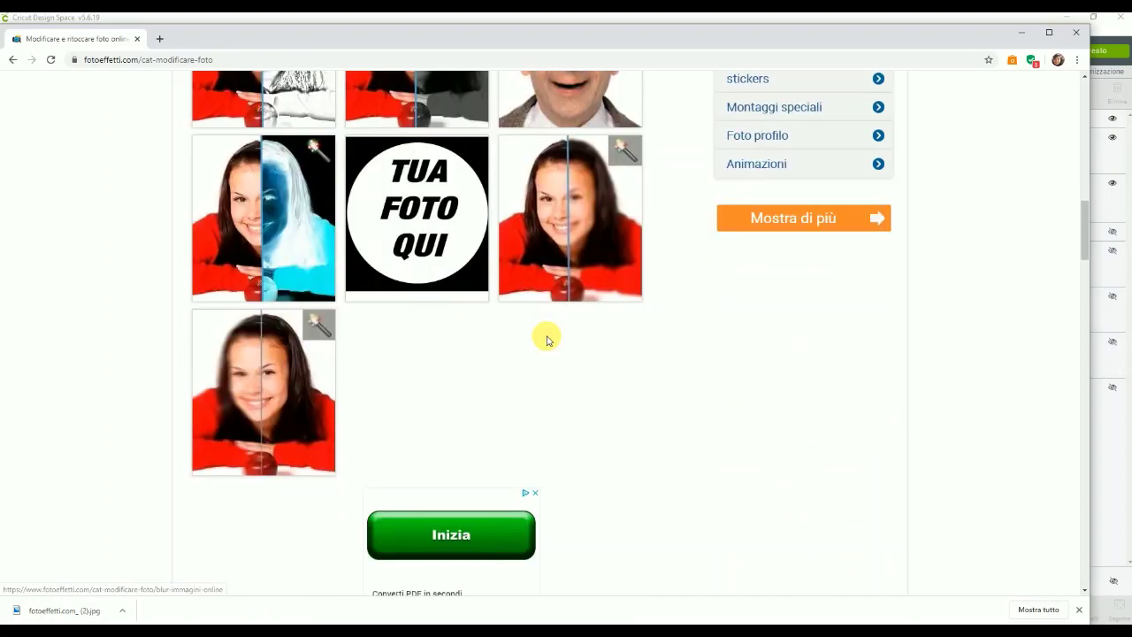
{"action": "scroll", "coordinate": [544, 338], "scroll_direction": "down", "scroll_amount": 7}
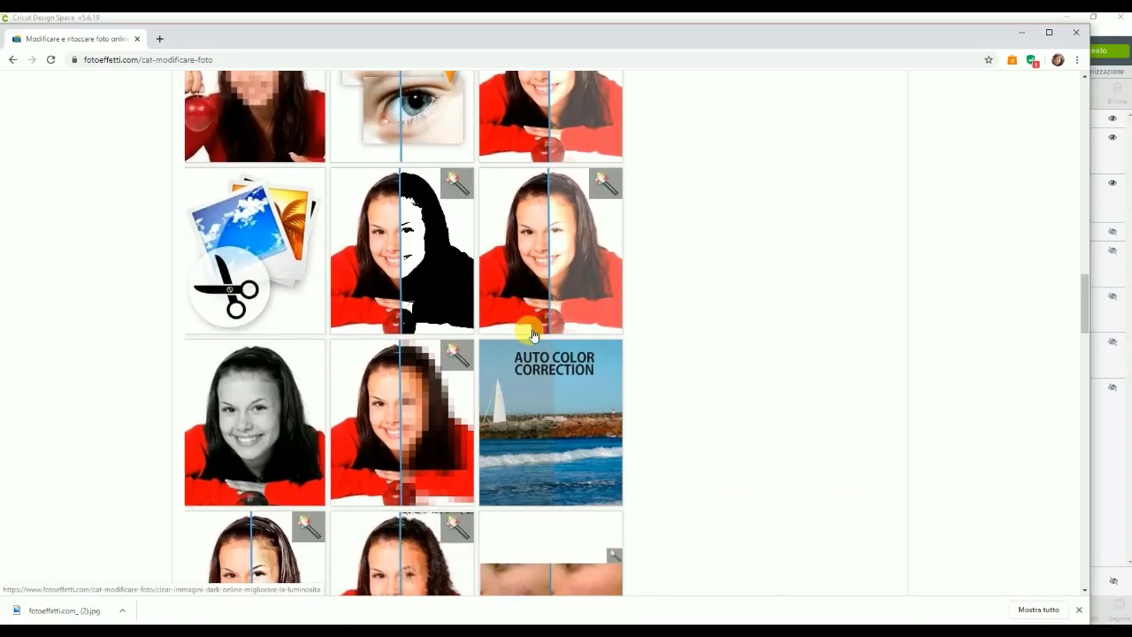
{"action": "left_click", "coordinate": [434, 253]}
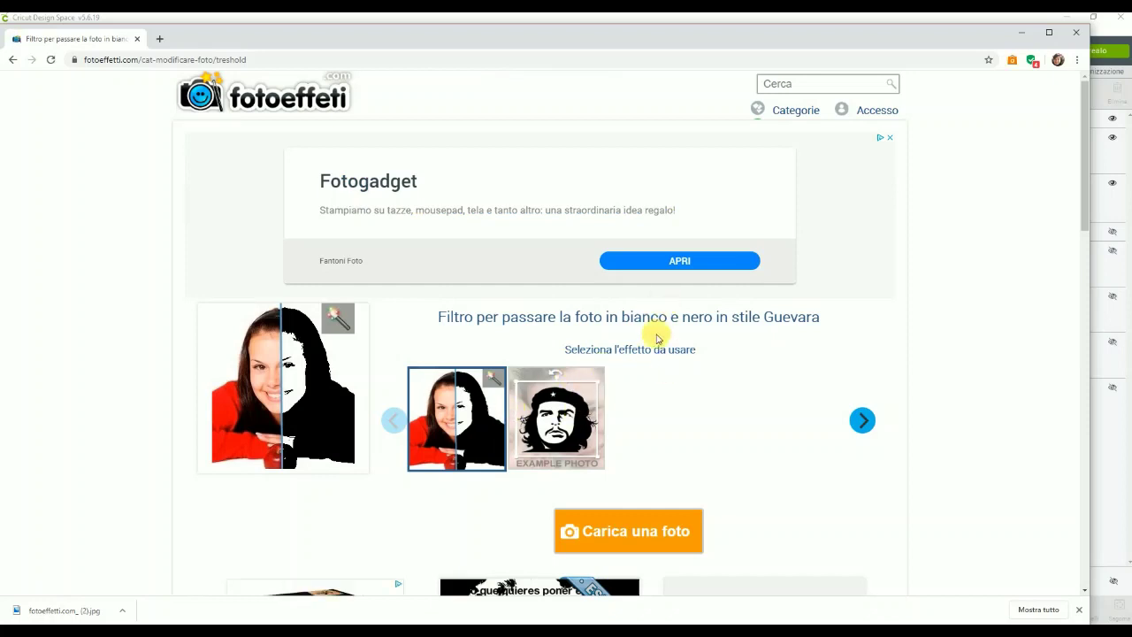
Upload the portrait photo to the Guevara-style filter and proceed to the crop and contrast stage.
{"action": "left_click", "coordinate": [633, 534]}
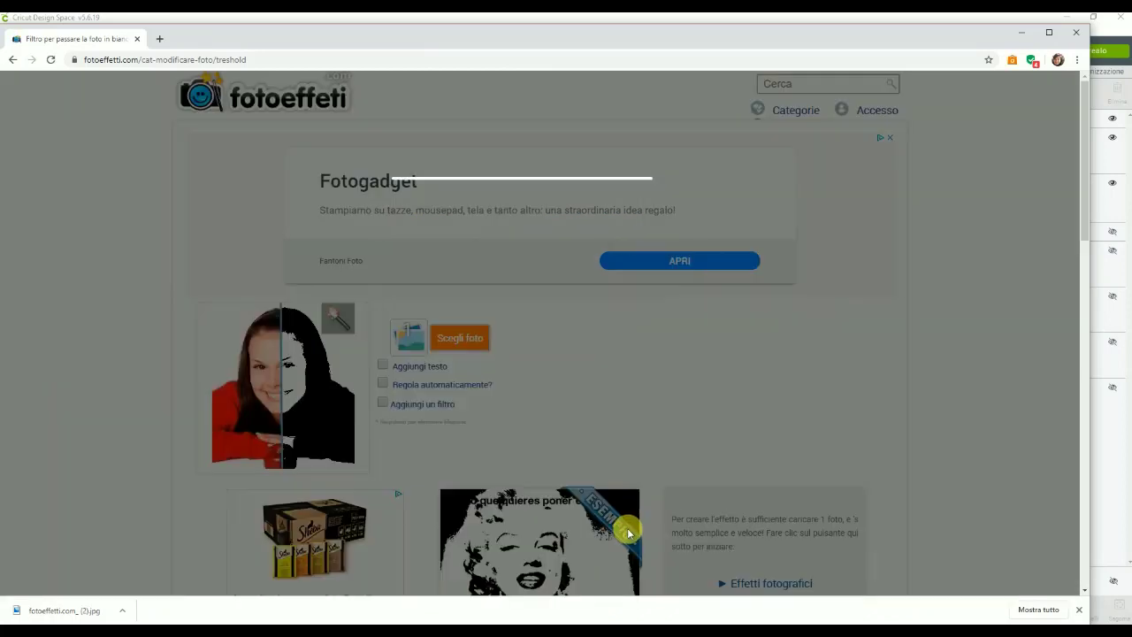
{"action": "left_click", "coordinate": [517, 329]}
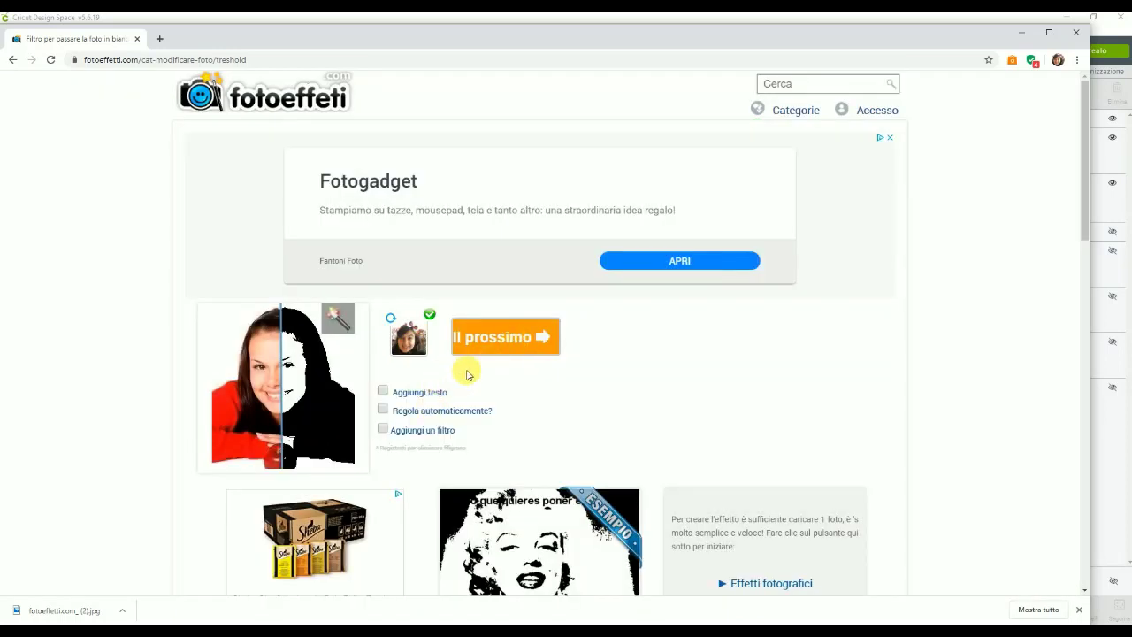
{"action": "left_click", "coordinate": [517, 340]}
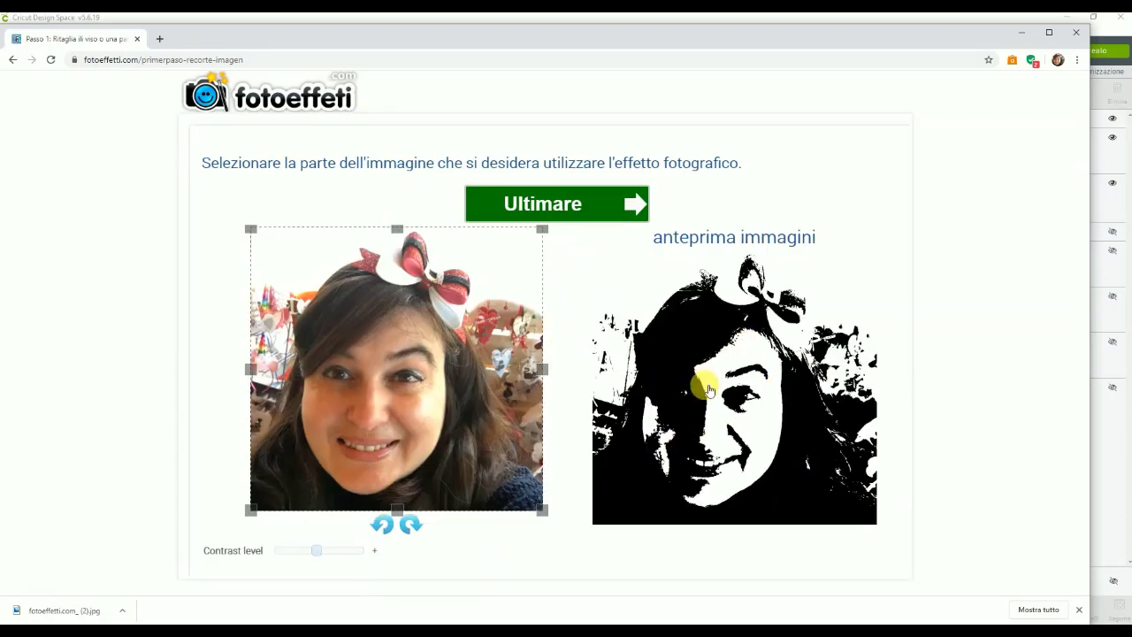
Finalize the black-and-white effect on the whole portrait and download the resulting image.
{"action": "left_click", "coordinate": [544, 204]}
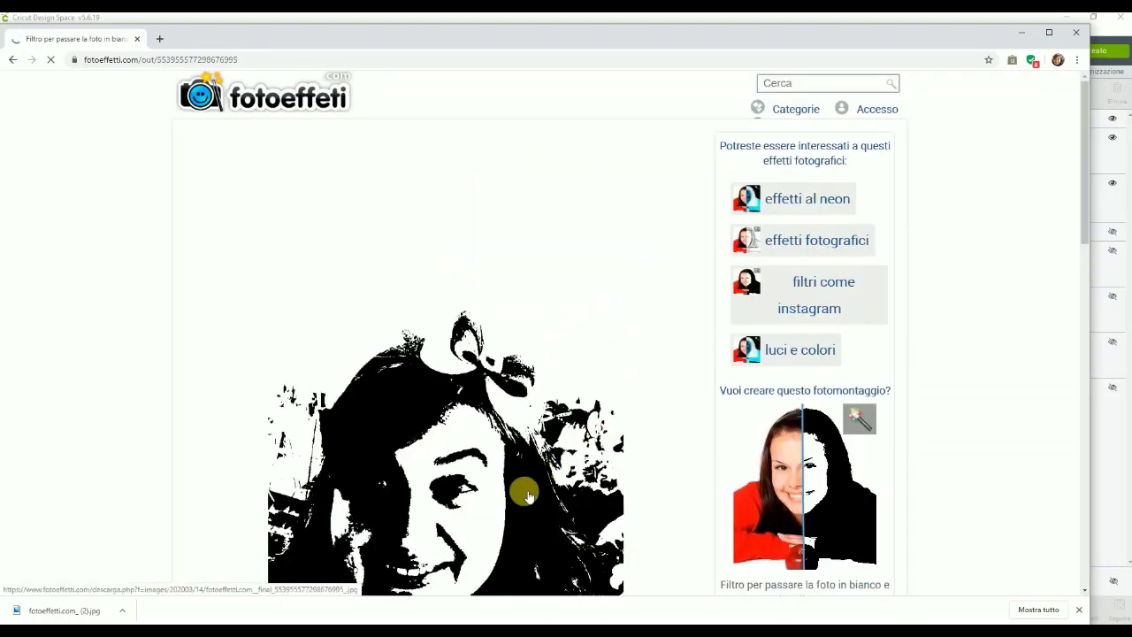
{"action": "scroll", "coordinate": [526, 497], "scroll_direction": "down", "scroll_amount": 3}
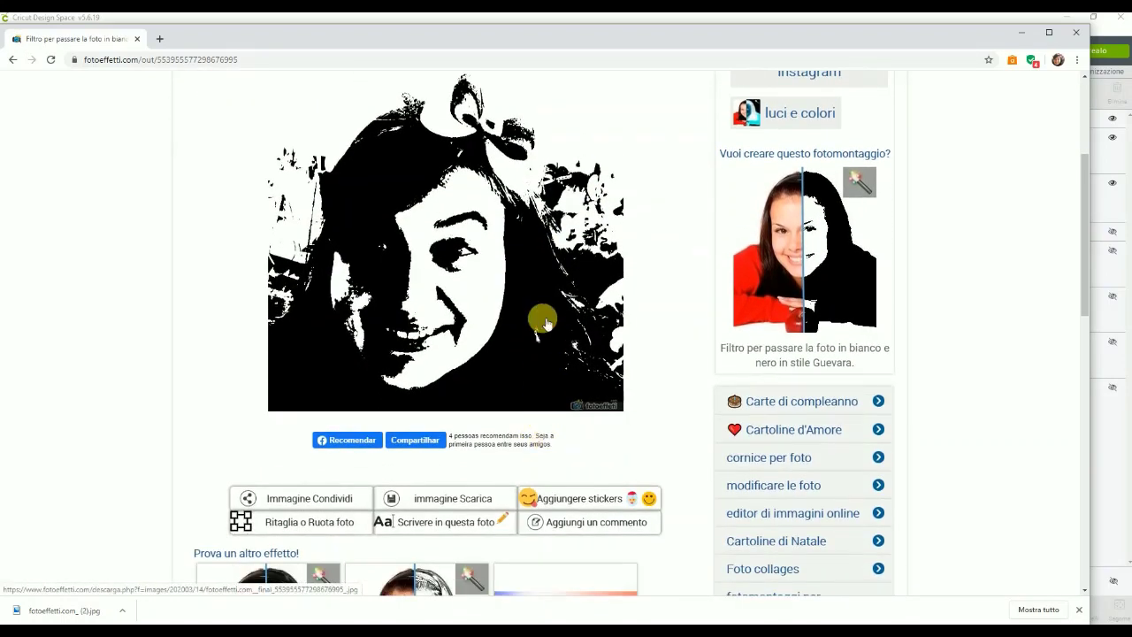
{"action": "left_click", "coordinate": [544, 322]}
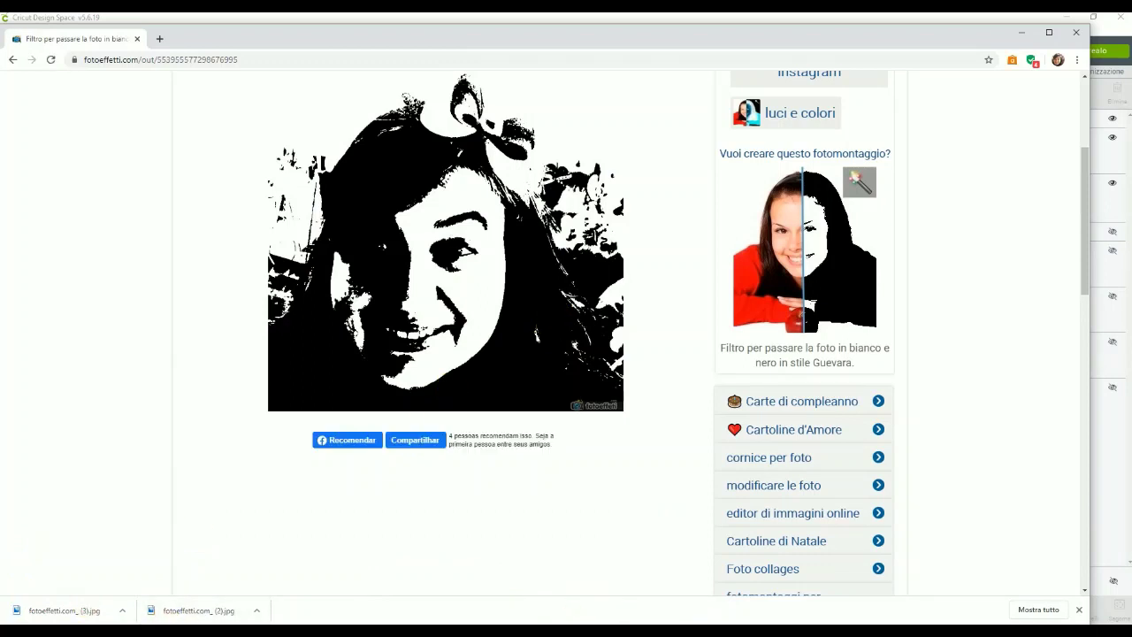
Switch to Cricut Design Space, upload the image fotoeffetti.com_ (3) and set its image type to Semplice.
{"action": "key", "text": "alt+Tab"}
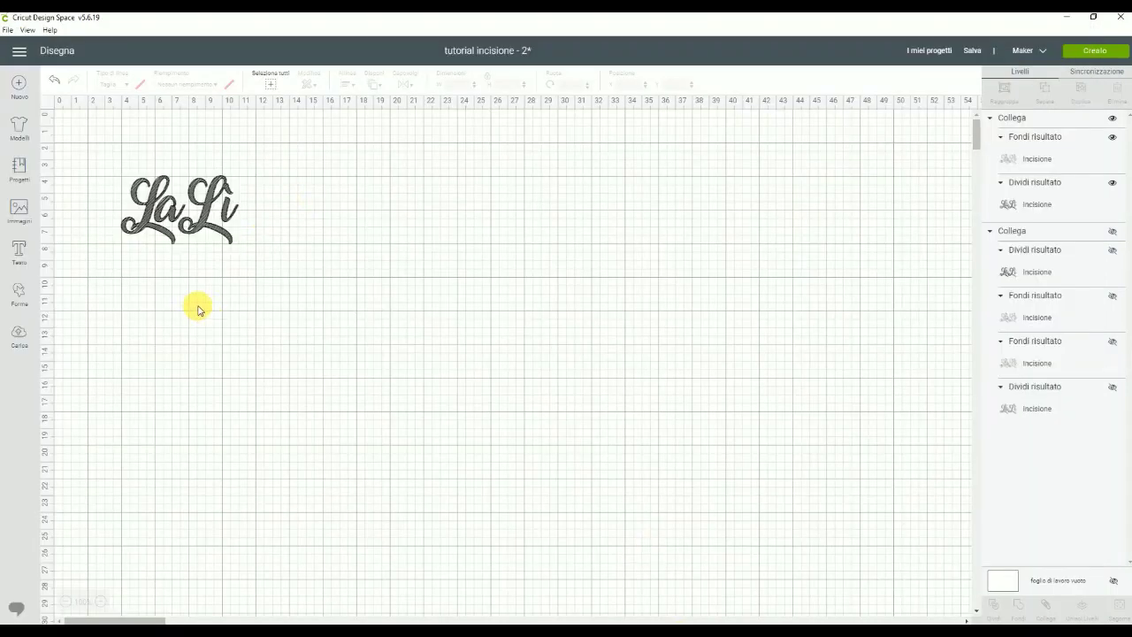
{"action": "left_click", "coordinate": [20, 338]}
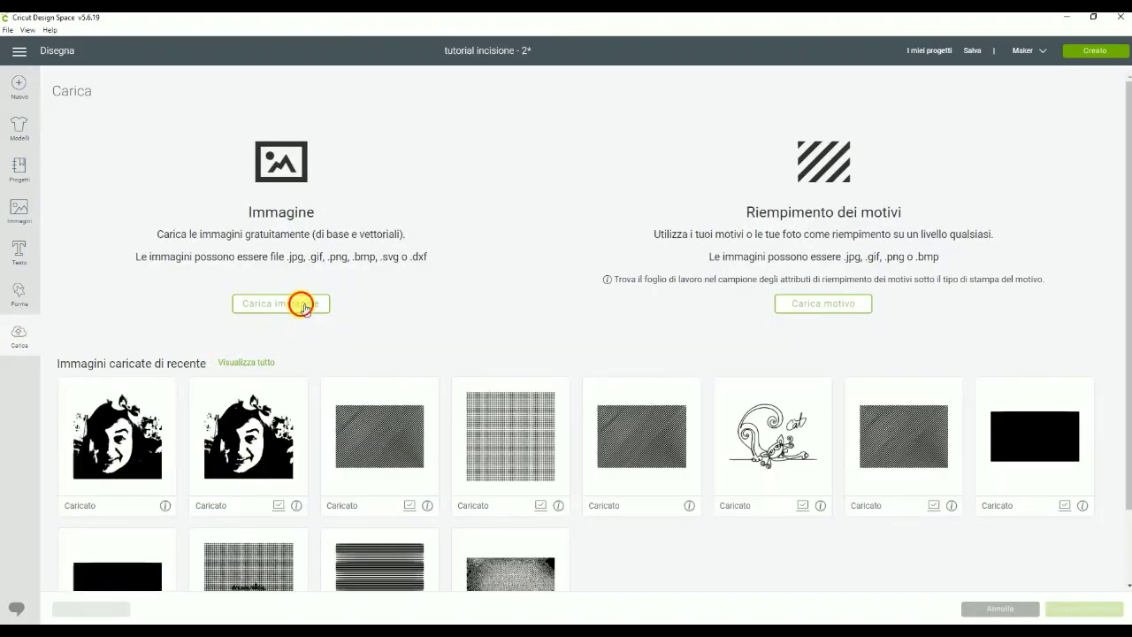
{"action": "left_click", "coordinate": [303, 306]}
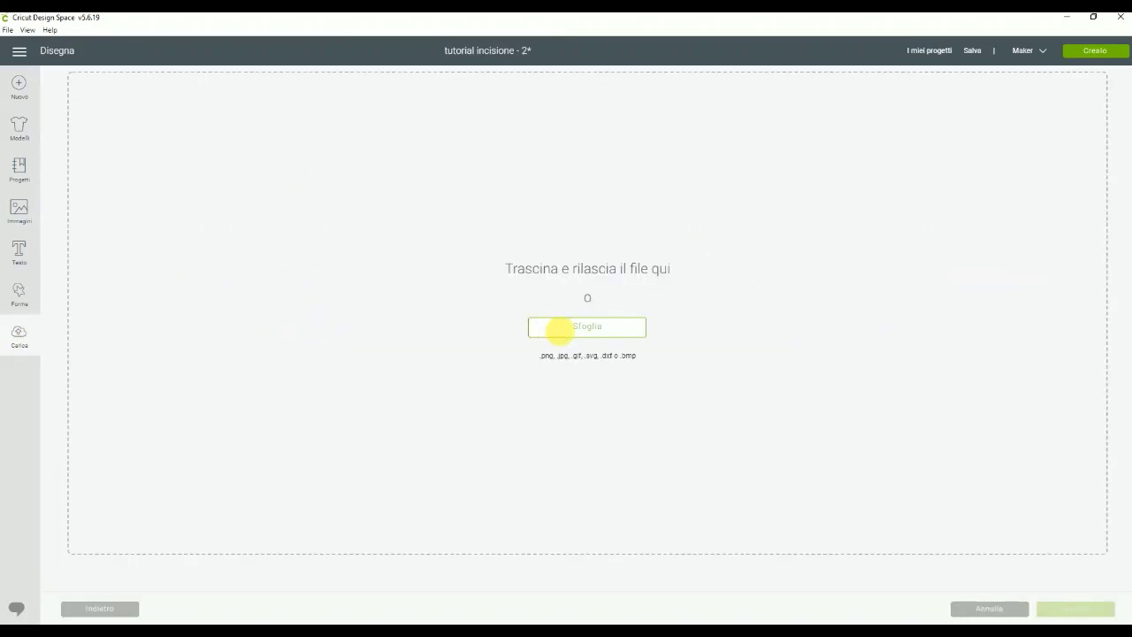
{"action": "left_click", "coordinate": [560, 326]}
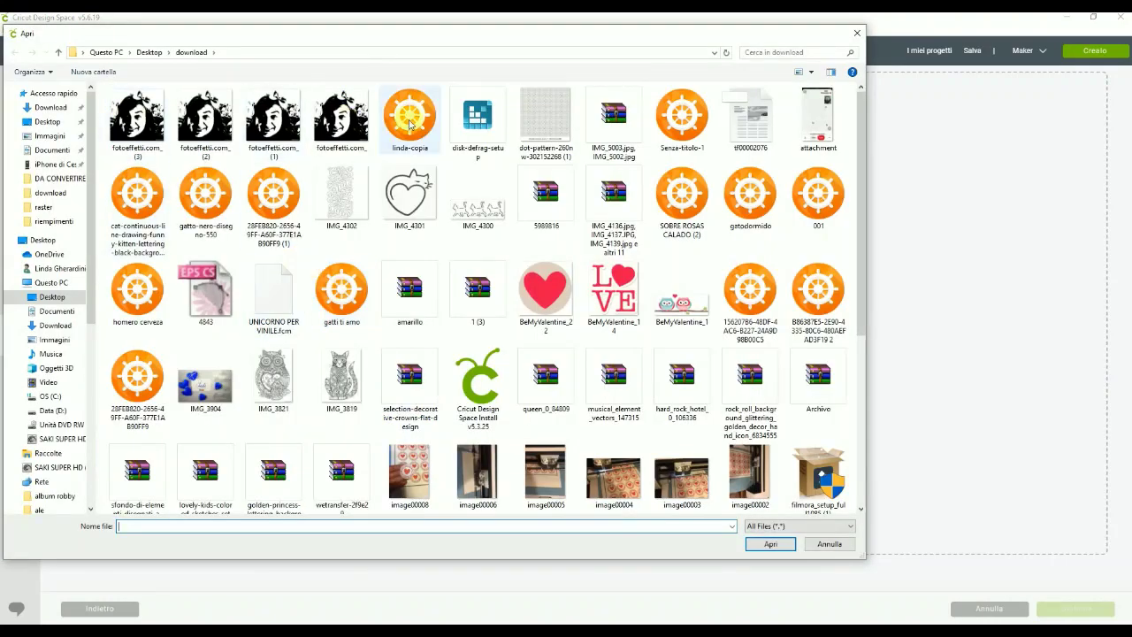
{"action": "left_click", "coordinate": [137, 120]}
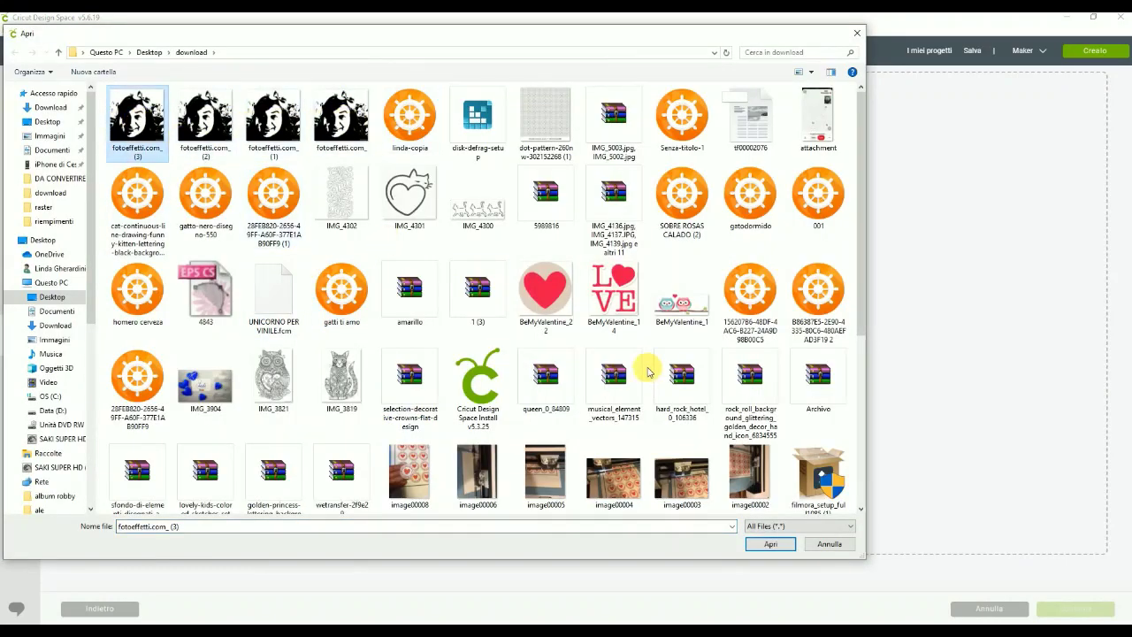
{"action": "left_click", "coordinate": [784, 543]}
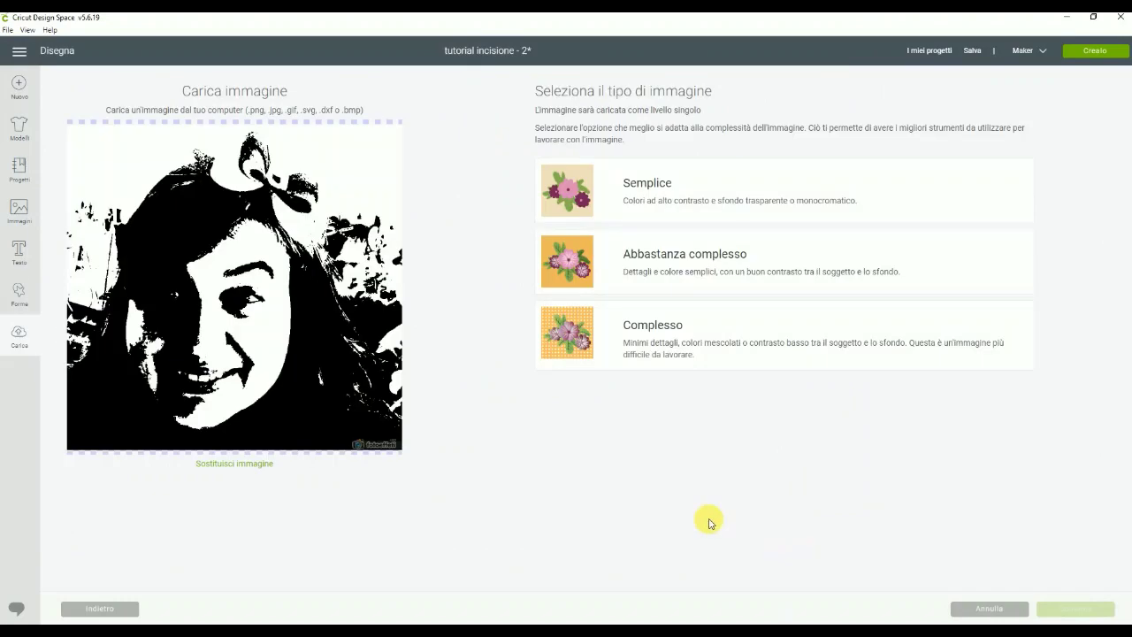
{"action": "left_click", "coordinate": [657, 193]}
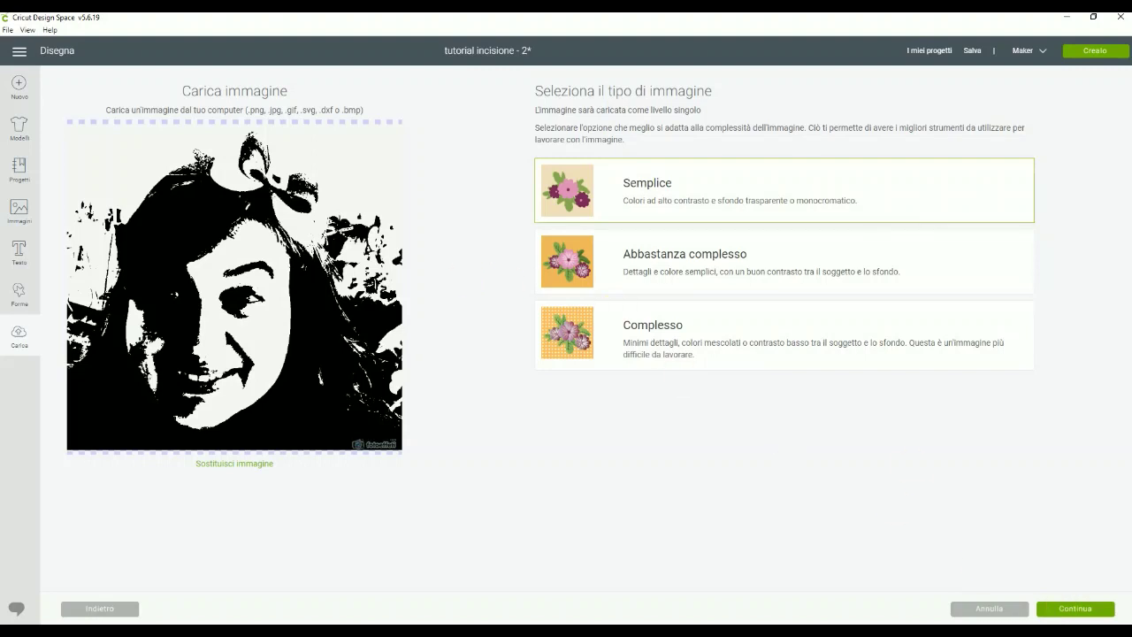
{"action": "left_click", "coordinate": [1076, 609]}
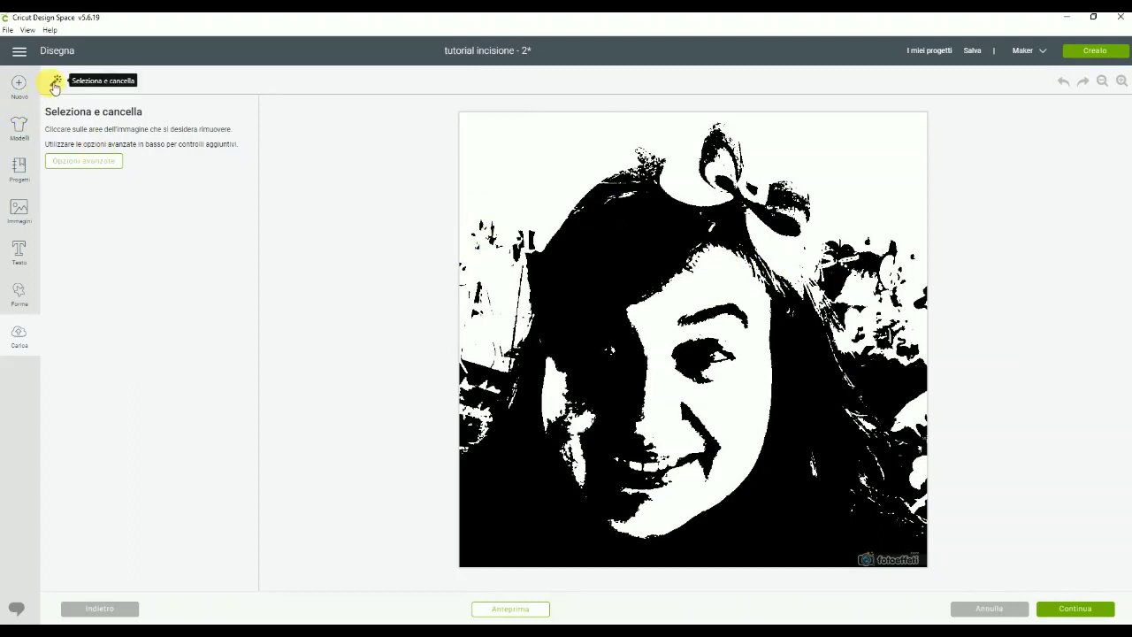
Erase the large white areas of the portrait: the face, the background, the shadowed cheek and the patches near the right edge.
{"action": "left_click", "coordinate": [697, 292]}
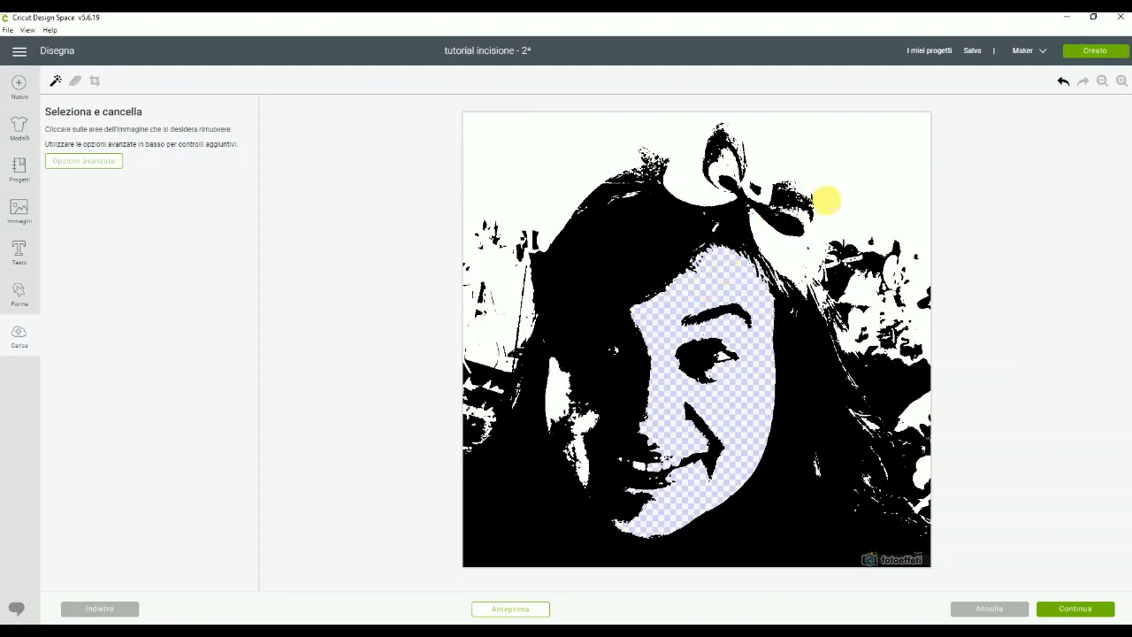
{"action": "left_click", "coordinate": [851, 183]}
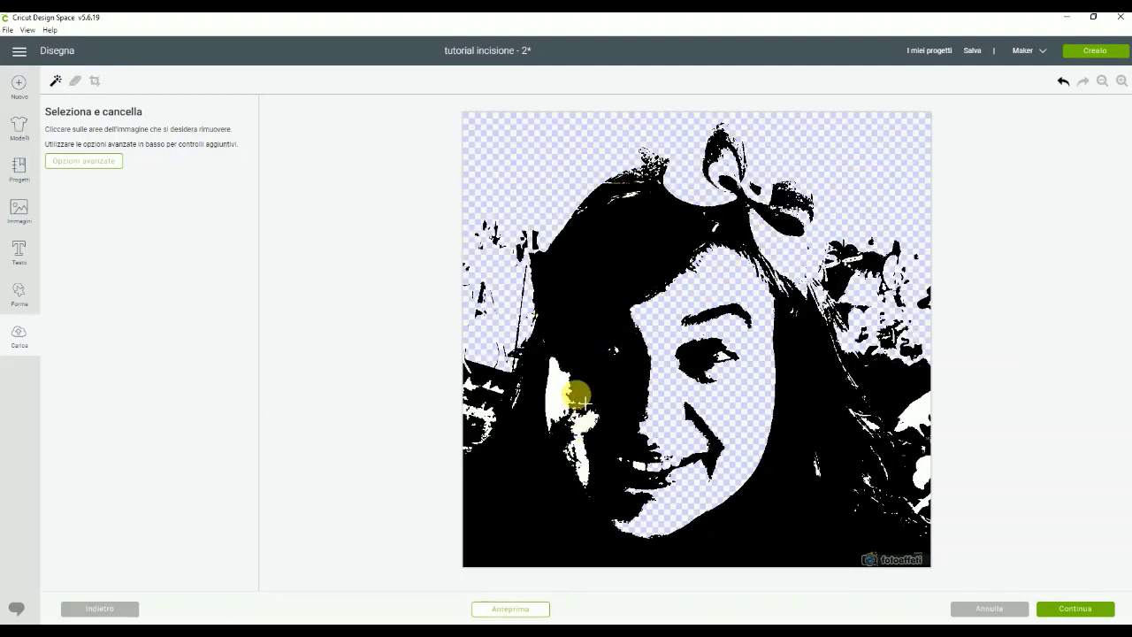
{"action": "left_click", "coordinate": [587, 431]}
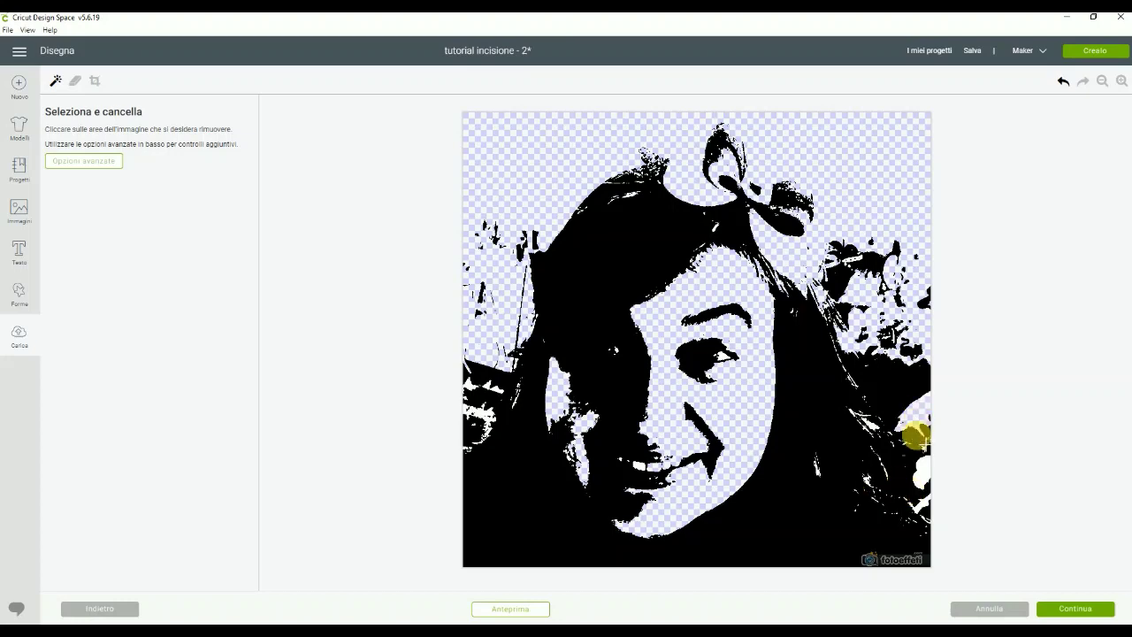
{"action": "left_click", "coordinate": [922, 472]}
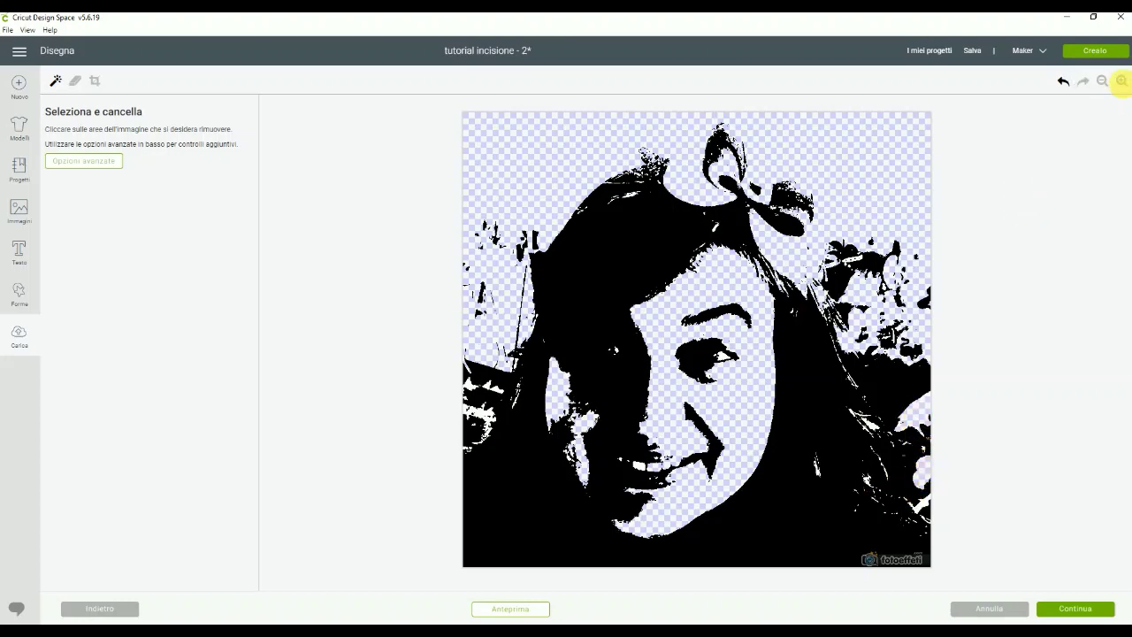
Erase the small white spot in the shadowed eye while keeping the black areas of the portrait.
{"action": "left_click", "coordinate": [1122, 80]}
{"action": "left_click", "coordinate": [1121, 81]}
{"action": "scroll", "coordinate": [950, 327], "scroll_direction": "down", "scroll_amount": 3}
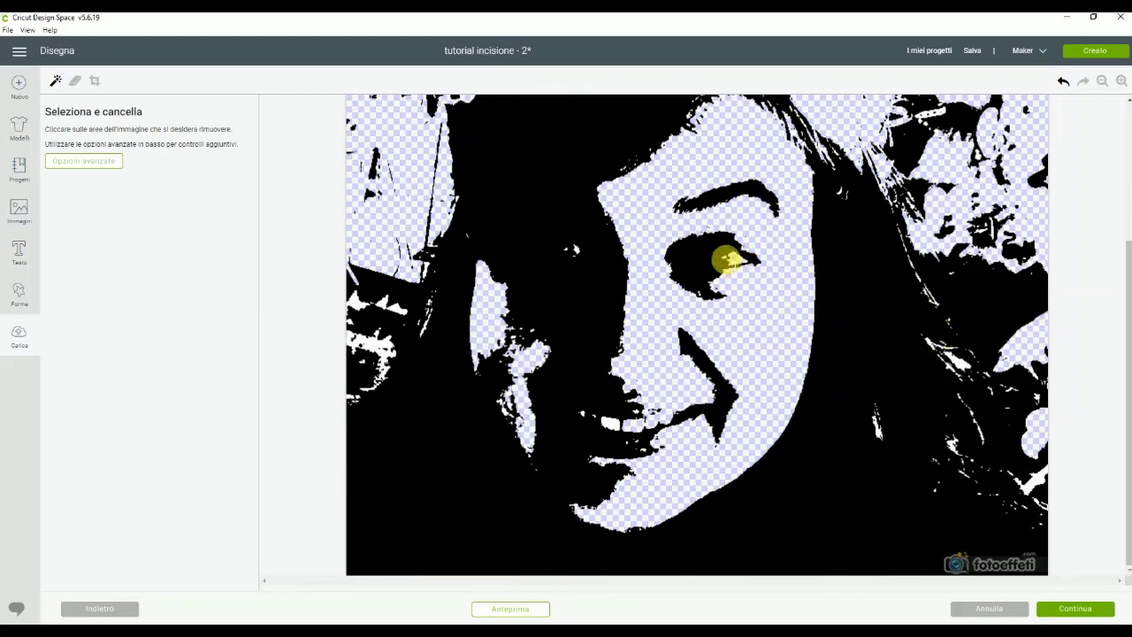
{"action": "left_click", "coordinate": [575, 255]}
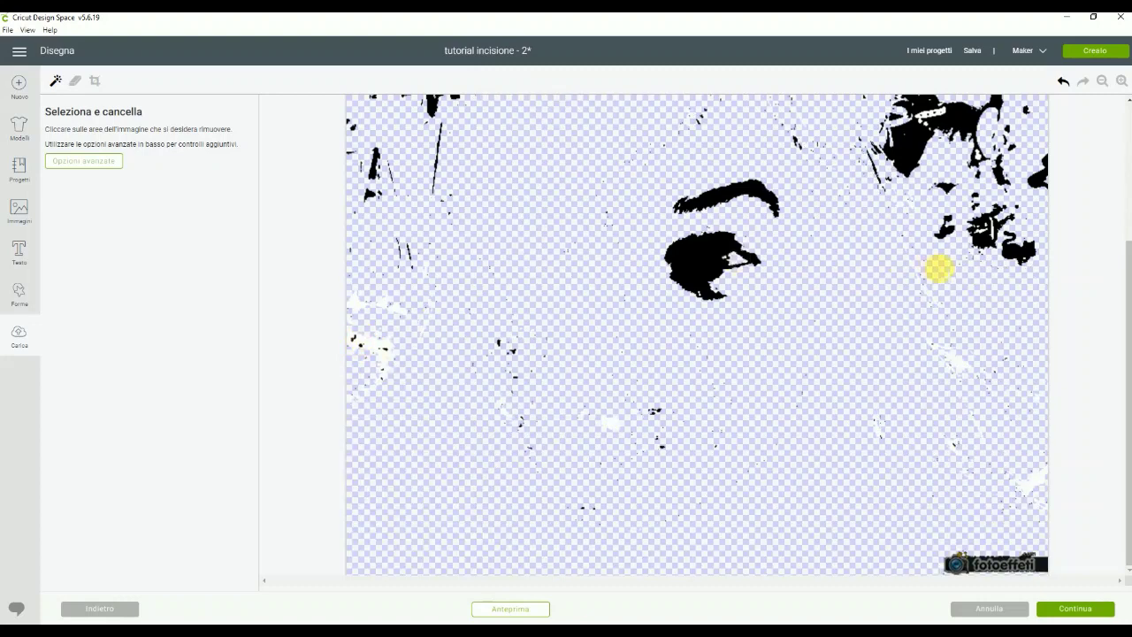
{"action": "left_click", "coordinate": [1063, 81]}
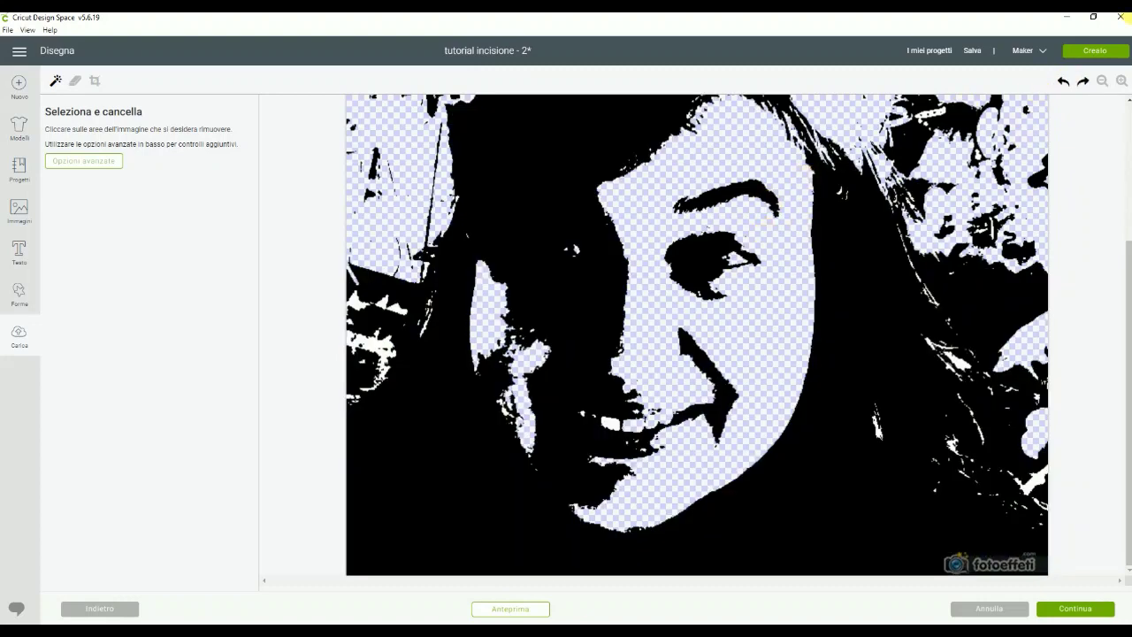
{"action": "left_click", "coordinate": [1122, 80]}
{"action": "left_click", "coordinate": [553, 318]}
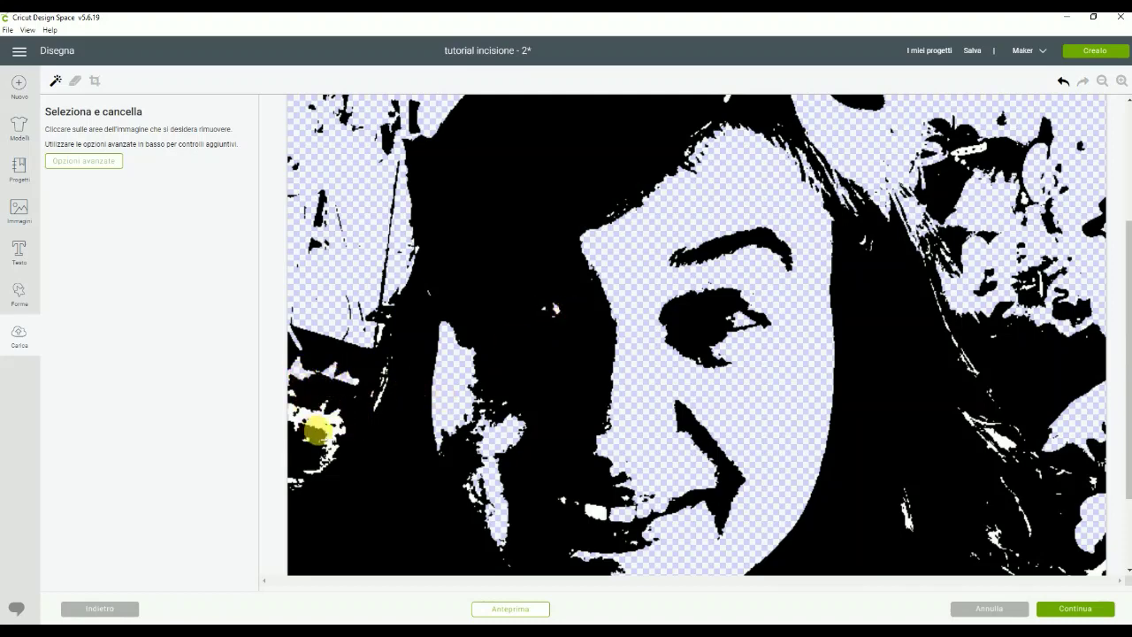
Erase the remaining small white patches in the background, the hair strands and the teeth.
{"action": "left_click", "coordinate": [323, 422]}
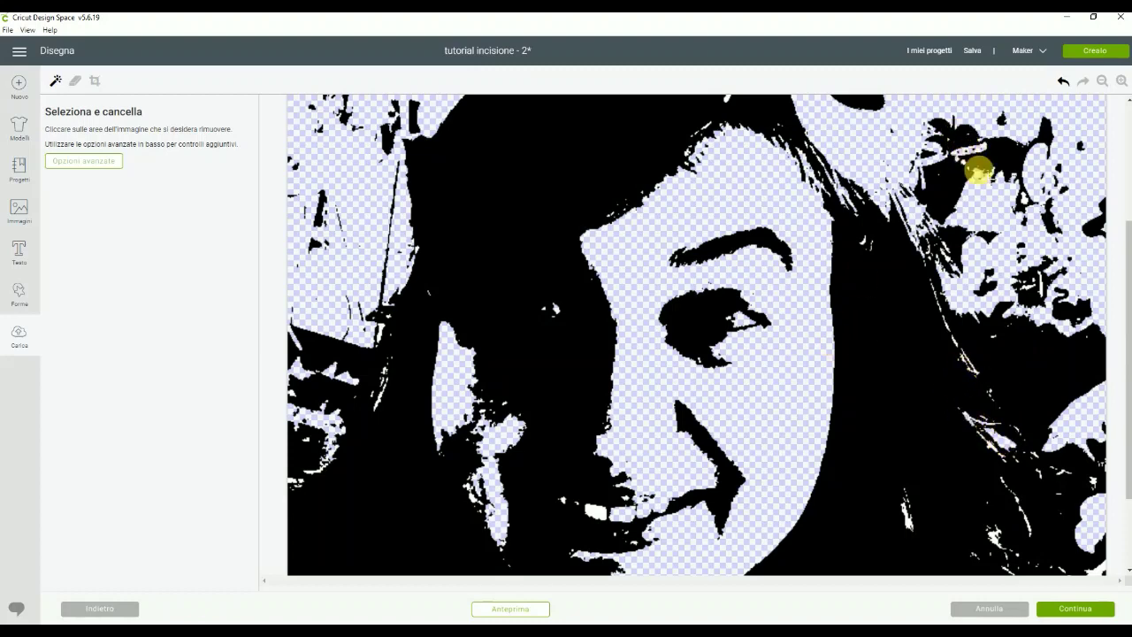
{"action": "scroll", "coordinate": [890, 309], "scroll_direction": "down", "scroll_amount": 2}
{"action": "scroll", "coordinate": [796, 341], "scroll_direction": "down", "scroll_amount": 2}
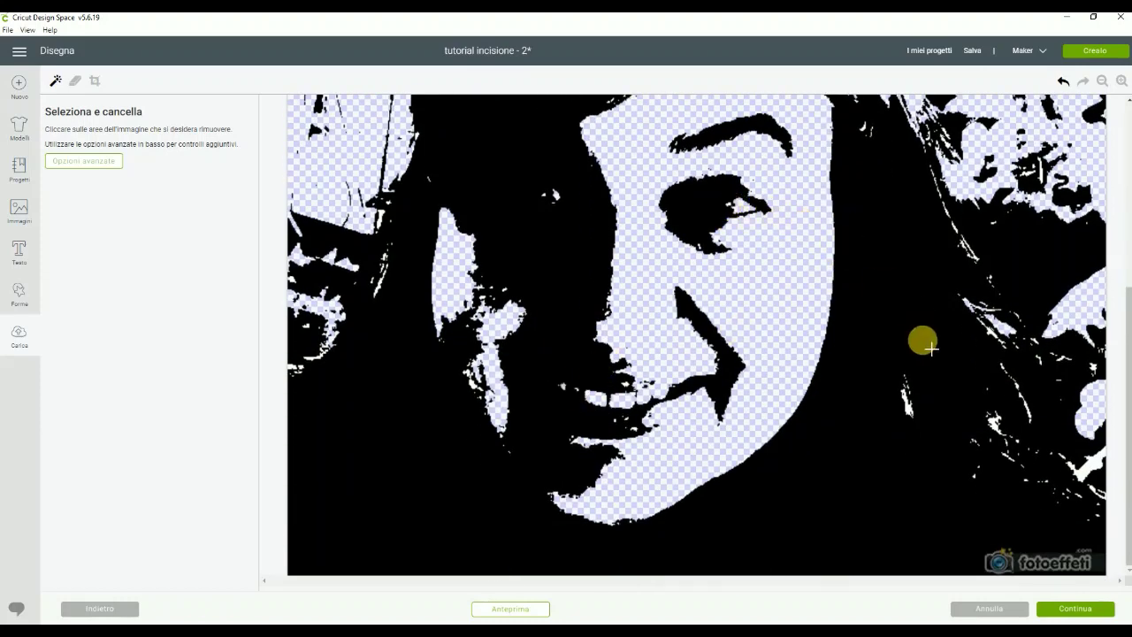
{"action": "scroll", "coordinate": [929, 349], "scroll_direction": "down", "scroll_amount": 3}
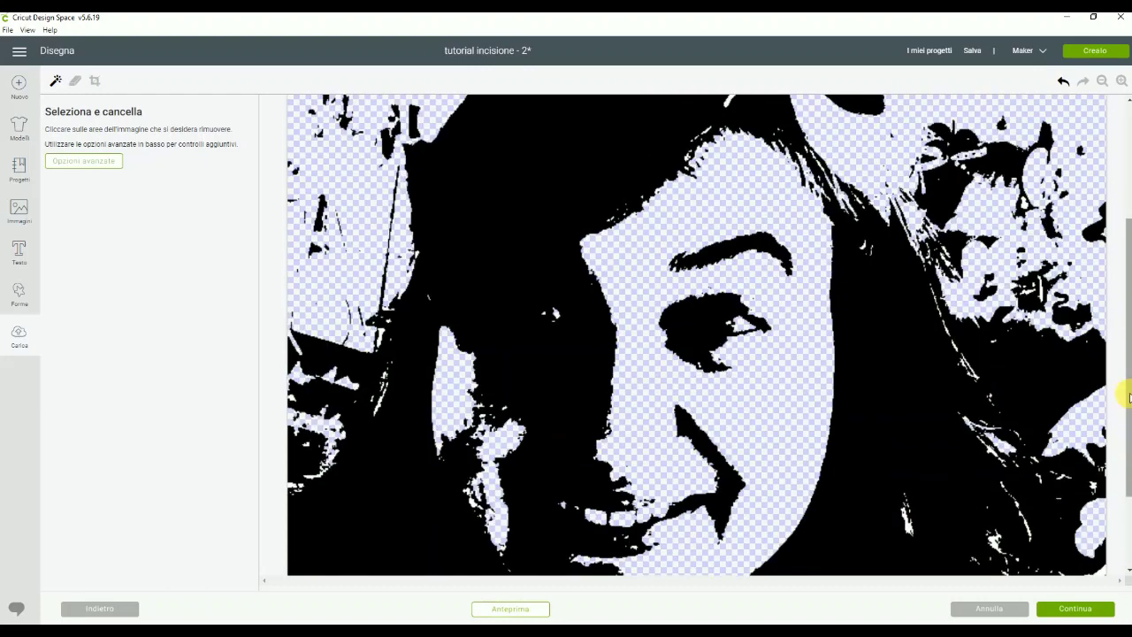
Finish the image cleanup and save the portrait as a cut image under the name fotoeffetti.com_ (3).
{"action": "left_click", "coordinate": [1094, 608]}
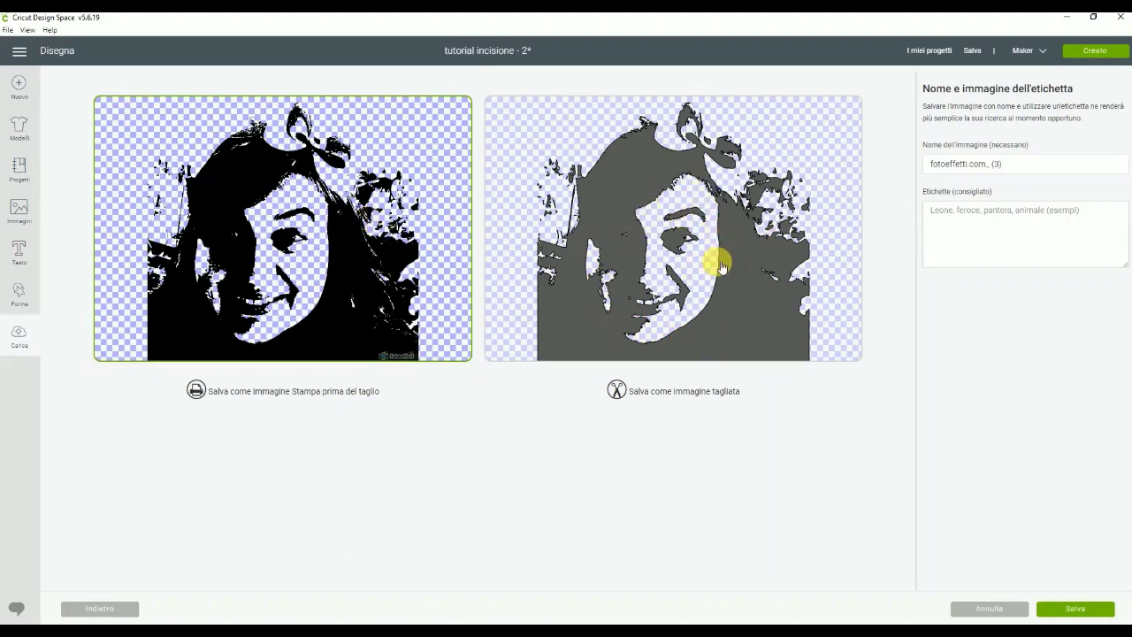
{"action": "left_click", "coordinate": [774, 283]}
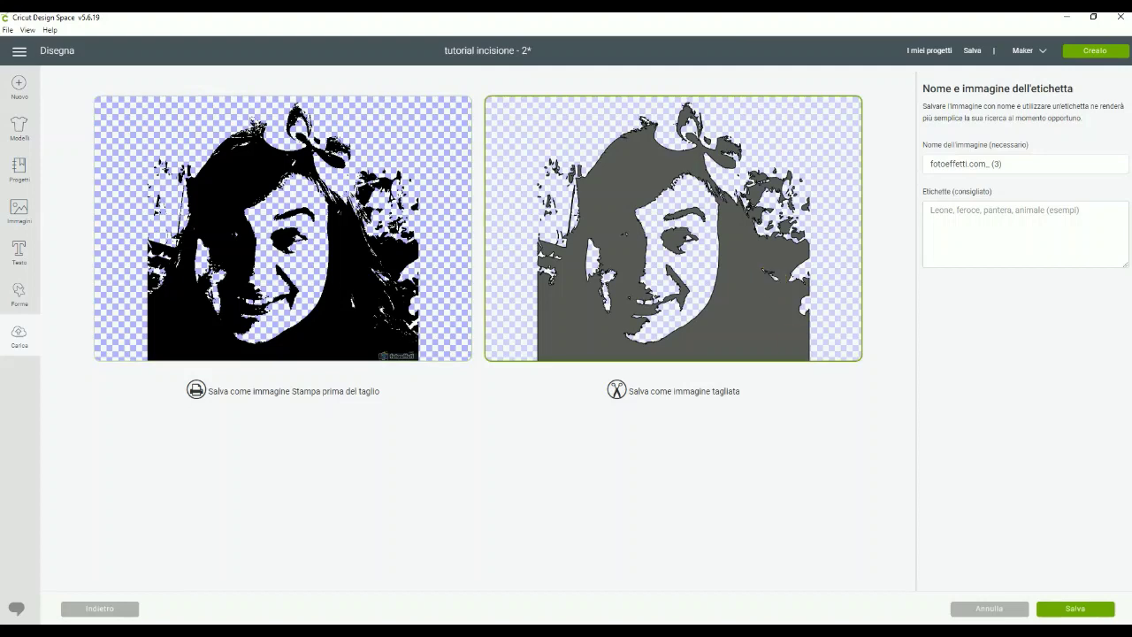
{"action": "left_click", "coordinate": [1075, 608]}
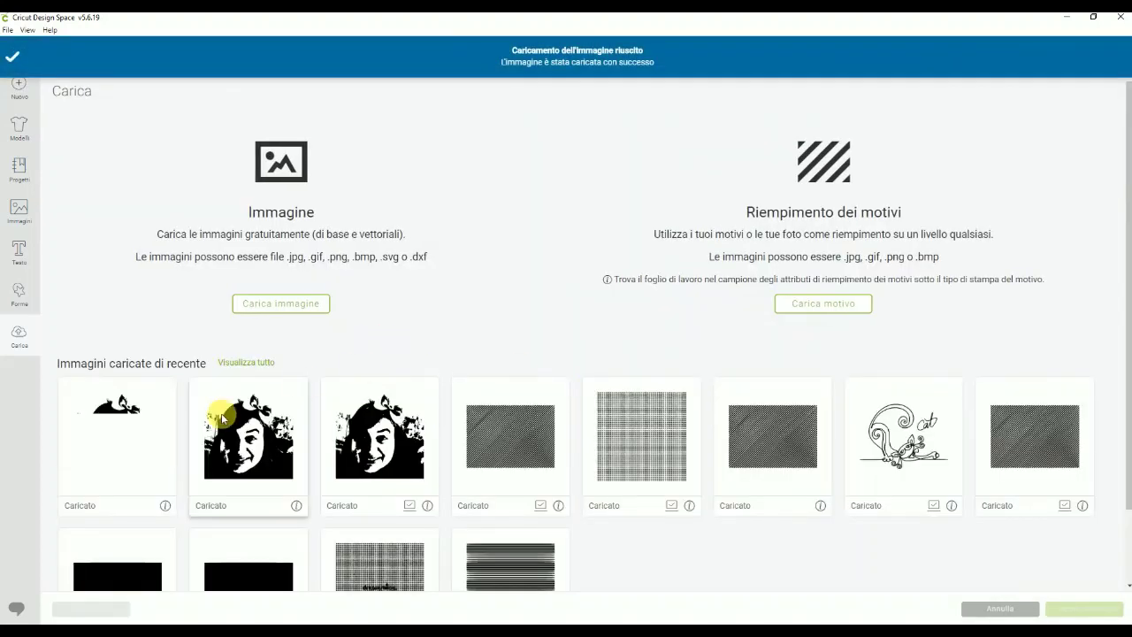
Insert the newly uploaded portrait onto the canvas and move it to the empty area beside the lettering.
{"action": "left_click", "coordinate": [113, 433]}
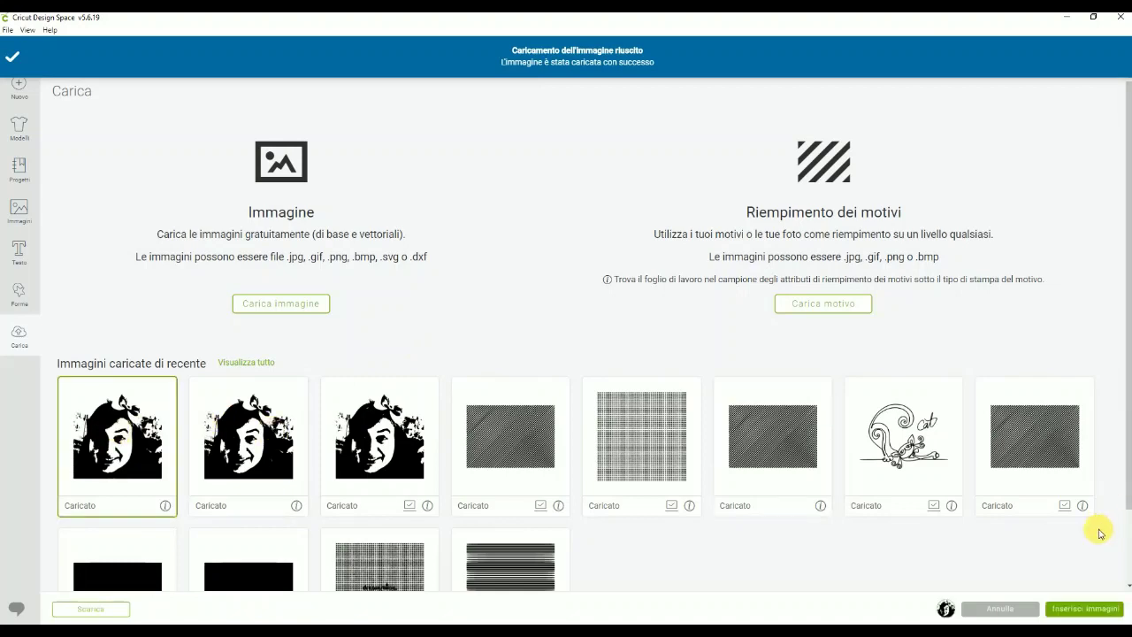
{"action": "left_click", "coordinate": [1082, 611]}
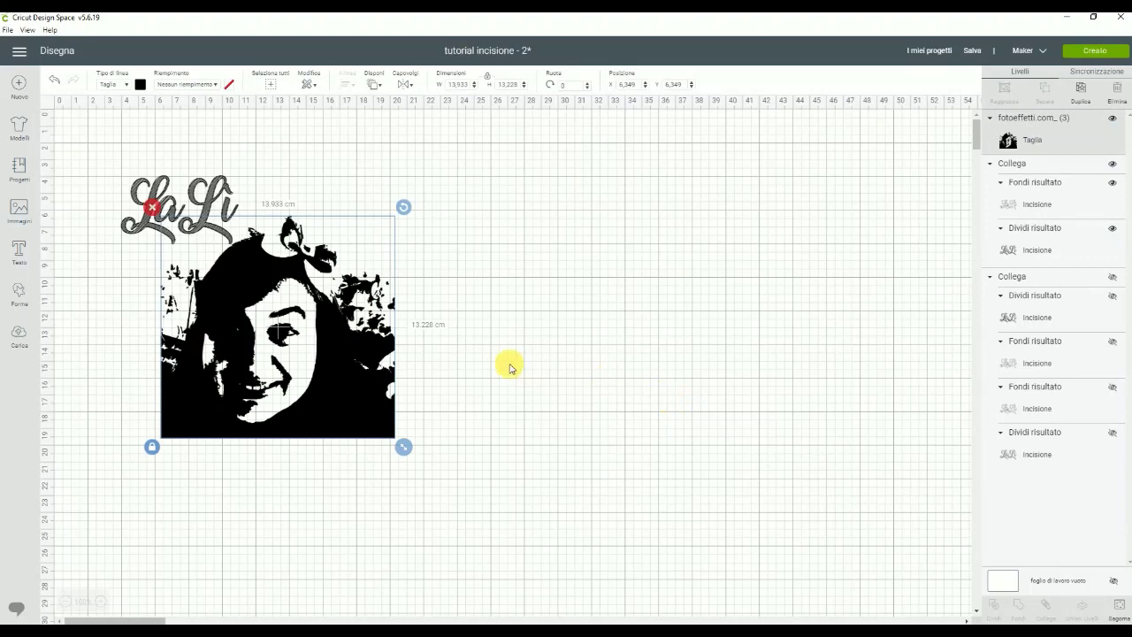
{"action": "left_click_drag", "start_coordinate": [336, 379], "coordinate": [579, 378]}
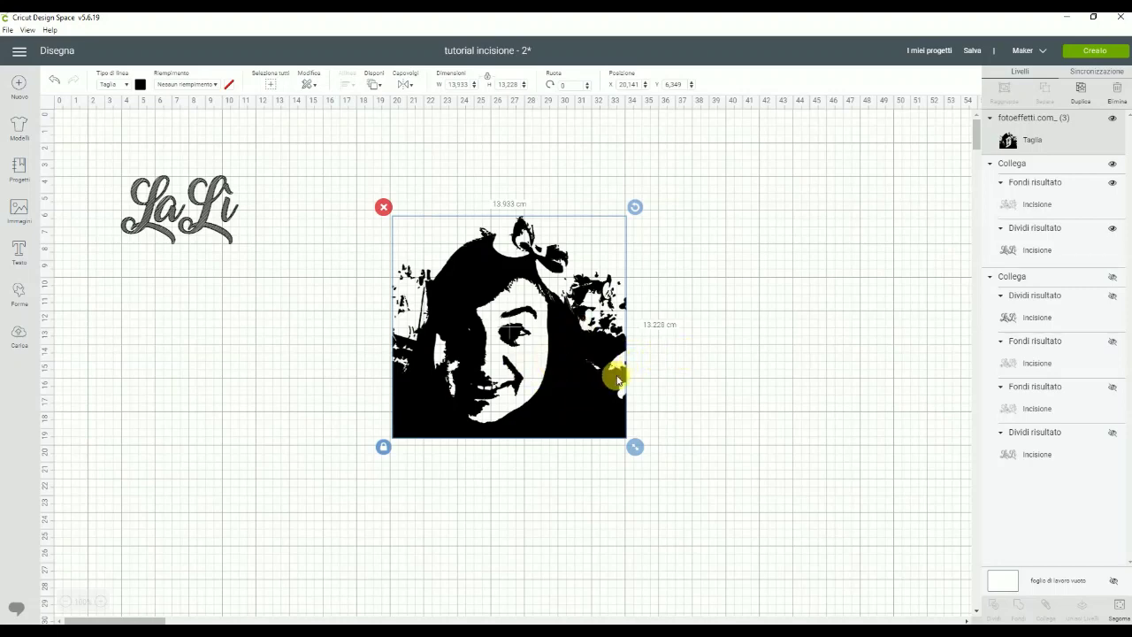
{"action": "left_click_drag", "start_coordinate": [600, 404], "coordinate": [606, 422]}
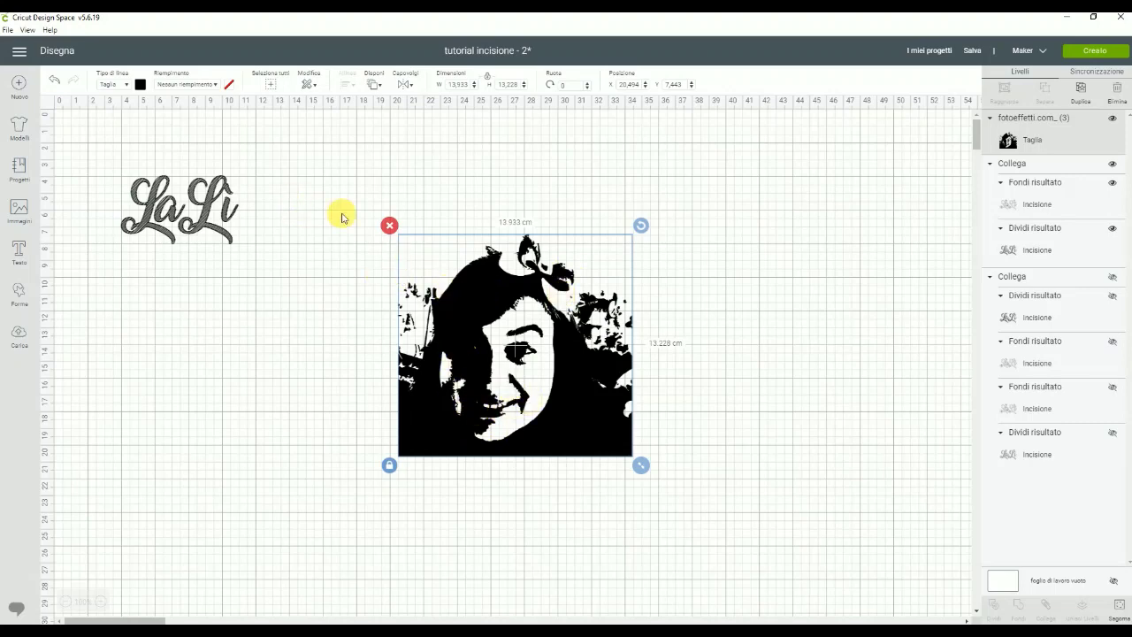
Try the Incisione line type on the portrait and set it back to Taglia.
{"action": "left_click", "coordinate": [125, 88]}
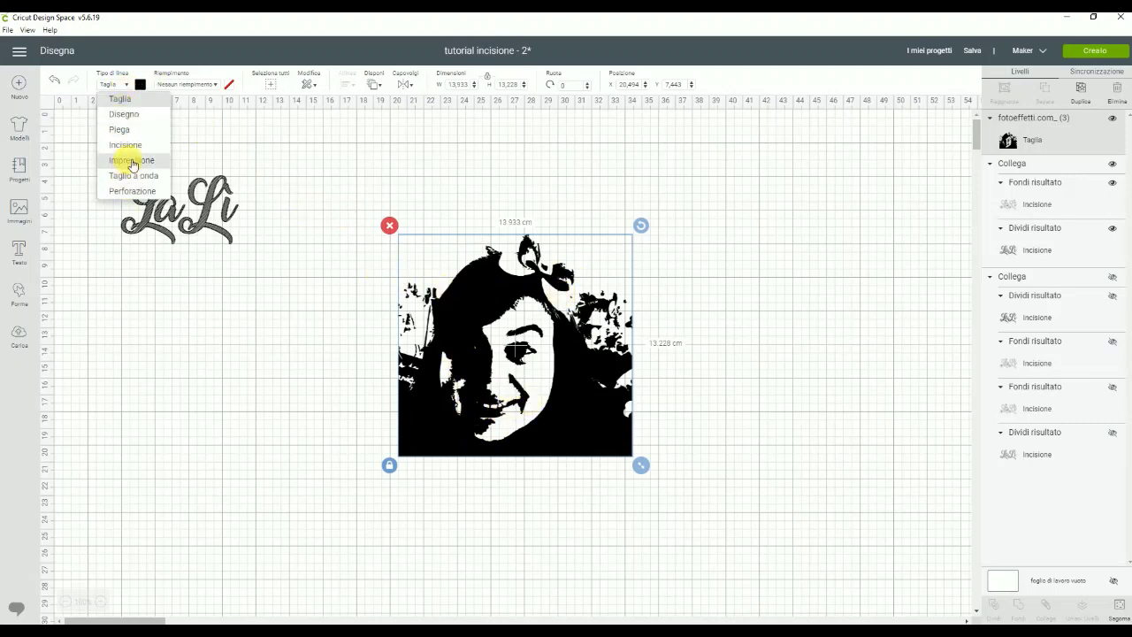
{"action": "left_click", "coordinate": [134, 147]}
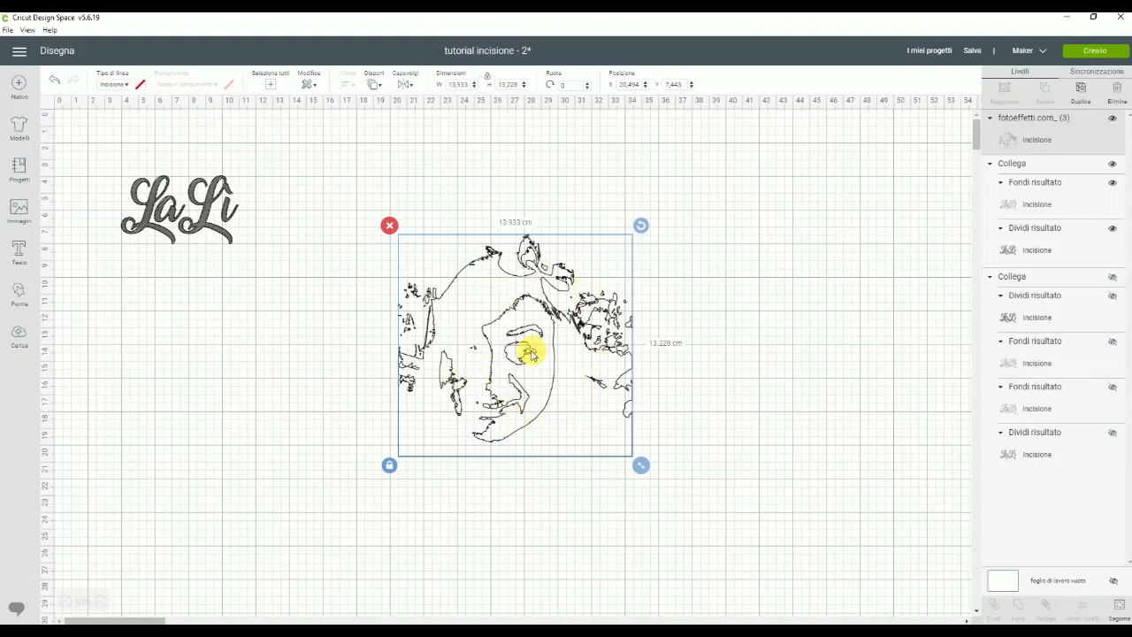
{"action": "left_click", "coordinate": [113, 85]}
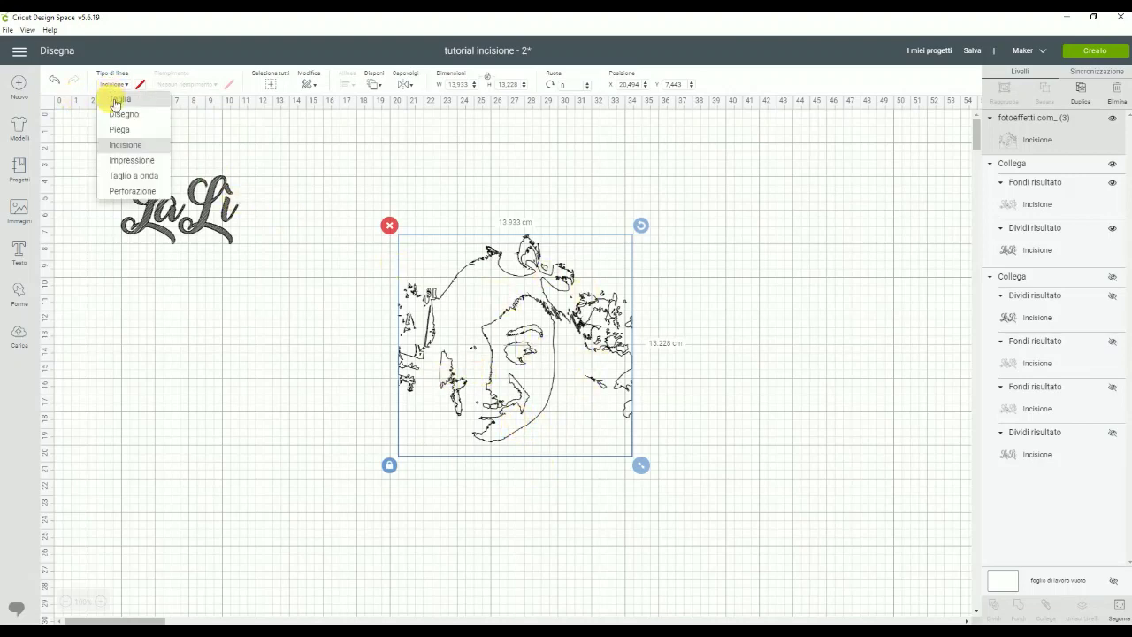
{"action": "left_click", "coordinate": [119, 99]}
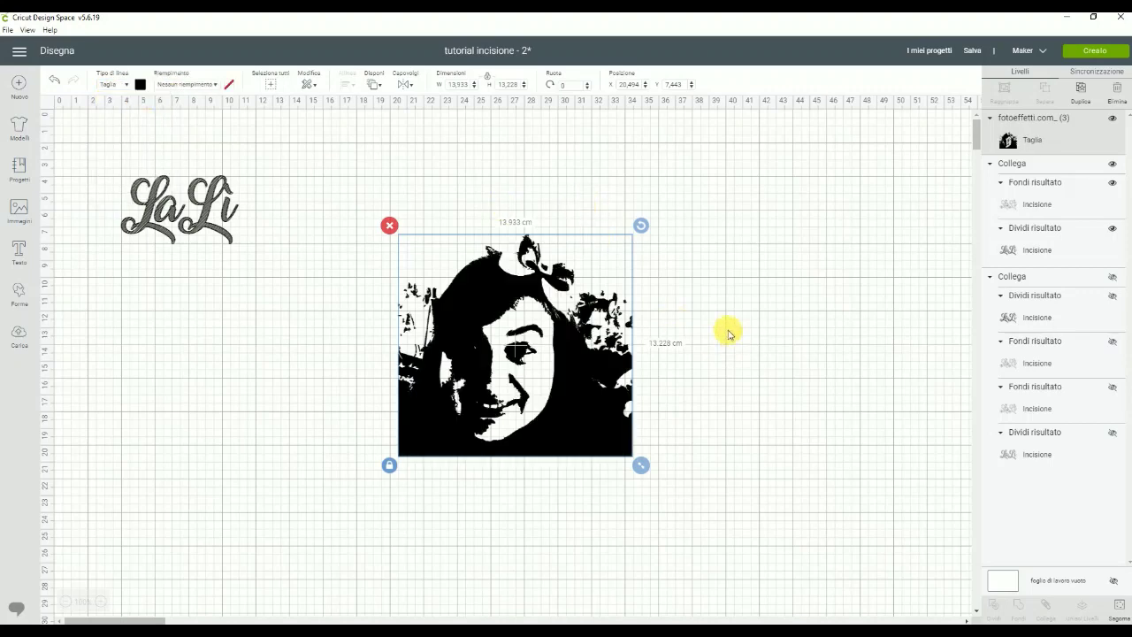
Insert the uploaded diagonal-line pattern "linee inclinate" onto the canvas and move it towards the portrait.
{"action": "left_click", "coordinate": [18, 337]}
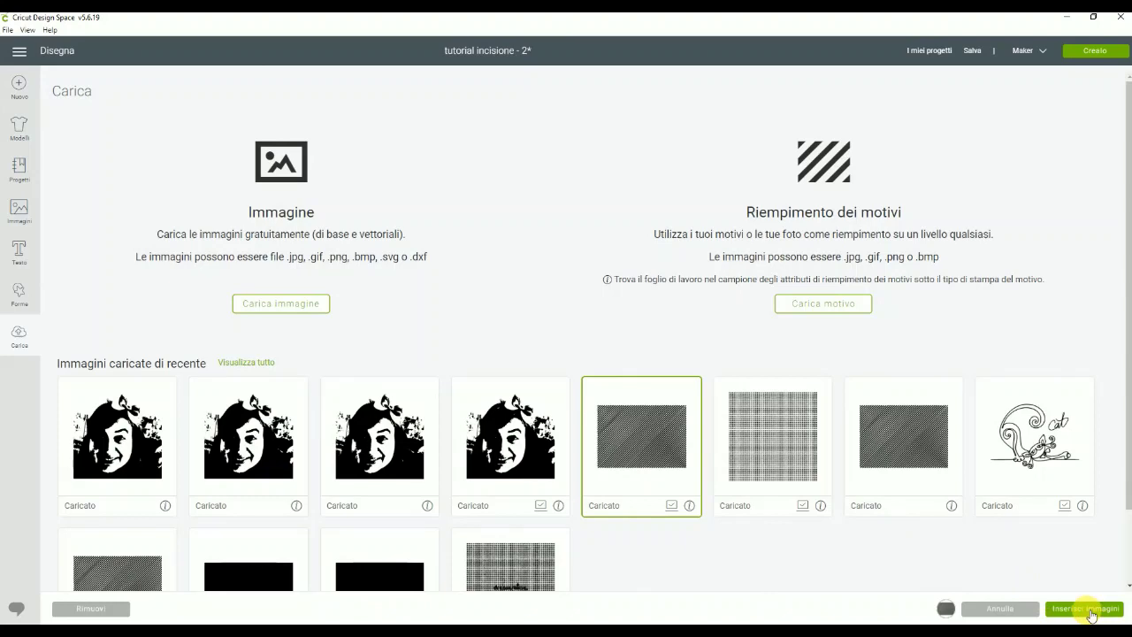
{"action": "left_click", "coordinate": [1088, 610]}
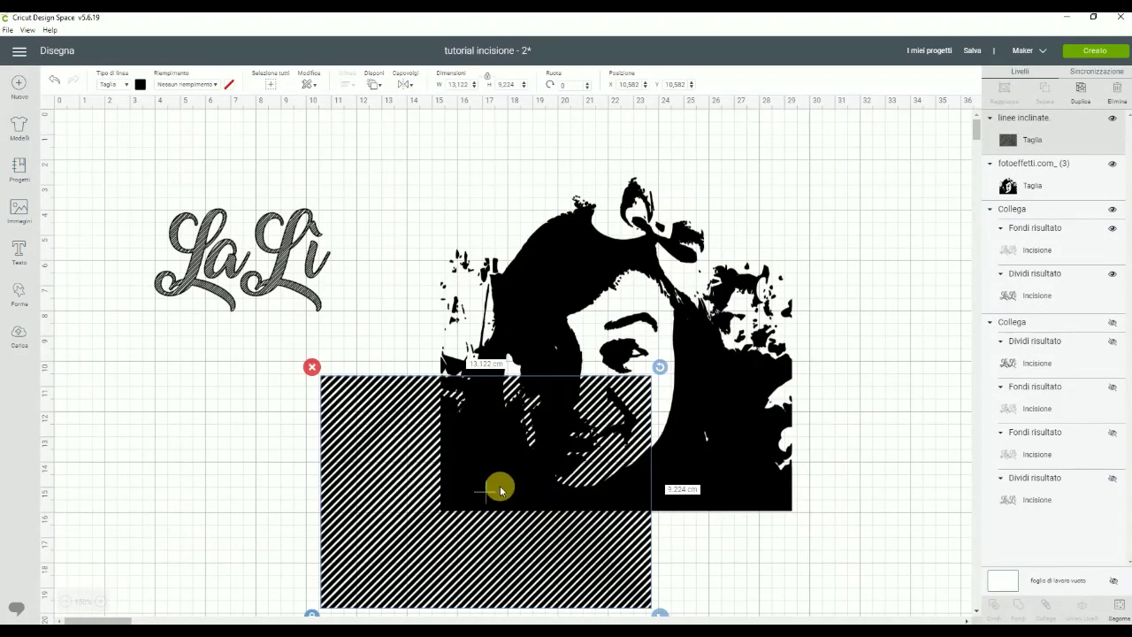
{"action": "mouse_move", "coordinate": [383, 468]}
{"action": "left_mouse_down"}
{"action": "mouse_move", "coordinate": [284, 433]}
{"action": "mouse_move", "coordinate": [519, 399]}
{"action": "mouse_move", "coordinate": [469, 409]}
{"action": "mouse_move", "coordinate": [485, 417]}
{"action": "left_mouse_up"}
Shrink the portrait to about 8.9 cm wide, cover it with the diagonal-line pattern and slice the two with Dividi.
{"action": "left_click", "coordinate": [756, 445]}
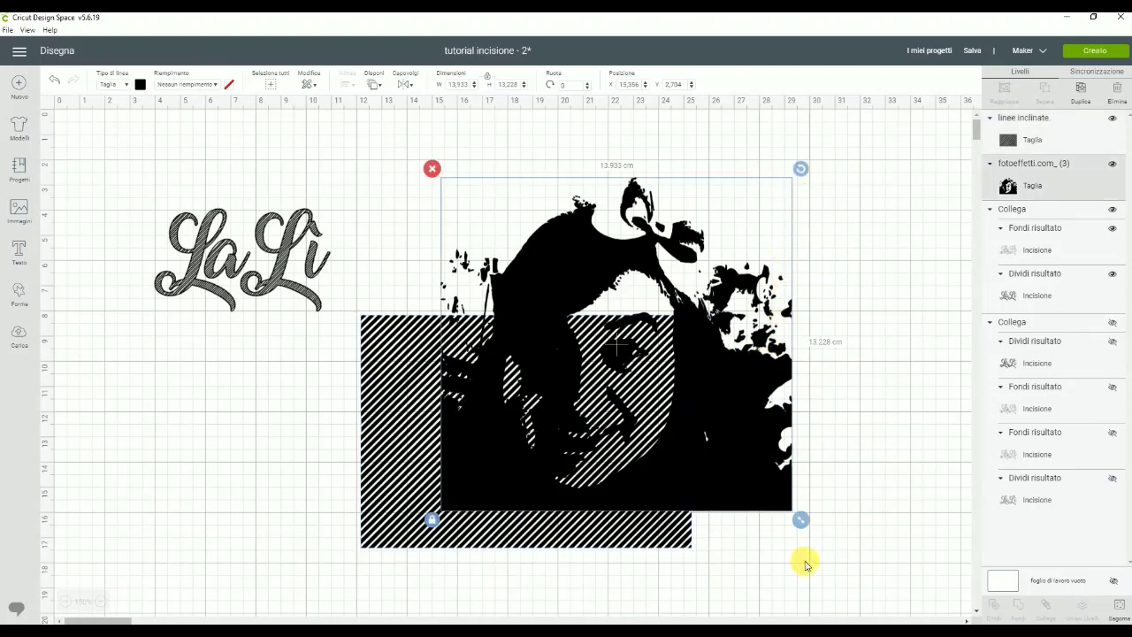
{"action": "mouse_move", "coordinate": [805, 514]}
{"action": "left_mouse_down"}
{"action": "mouse_move", "coordinate": [717, 457]}
{"action": "mouse_move", "coordinate": [675, 405]}
{"action": "mouse_move", "coordinate": [602, 485]}
{"action": "mouse_move", "coordinate": [658, 317]}
{"action": "mouse_move", "coordinate": [660, 212]}
{"action": "mouse_move", "coordinate": [668, 232]}
{"action": "left_mouse_up"}
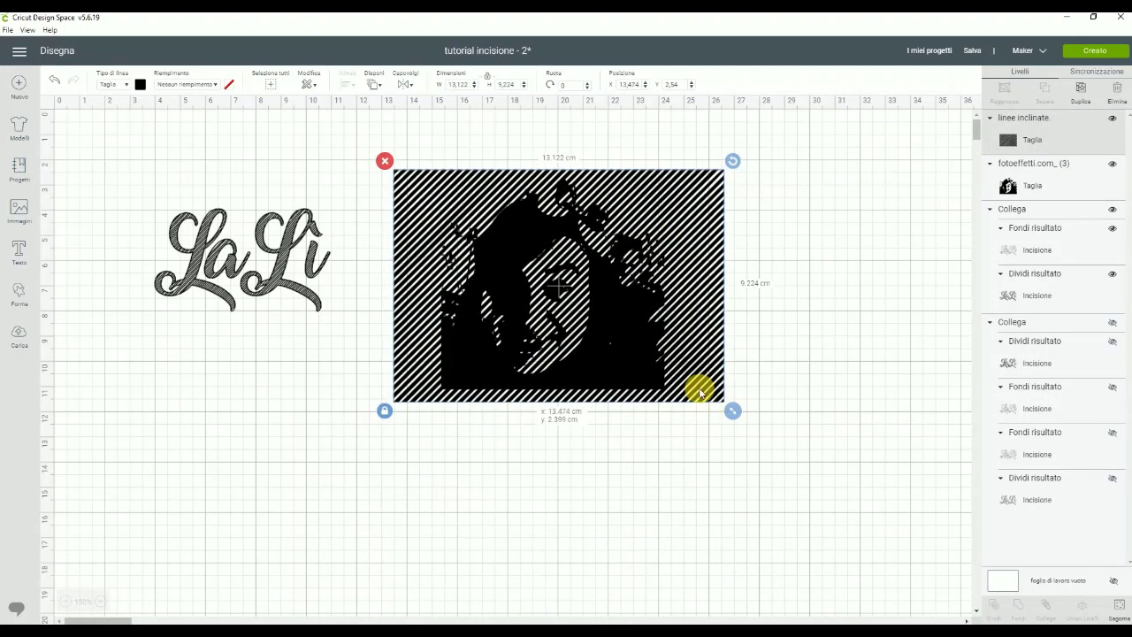
{"action": "mouse_move", "coordinate": [728, 446]}
{"action": "left_mouse_down"}
{"action": "mouse_move", "coordinate": [420, 168]}
{"action": "mouse_move", "coordinate": [384, 157]}
{"action": "left_mouse_up"}
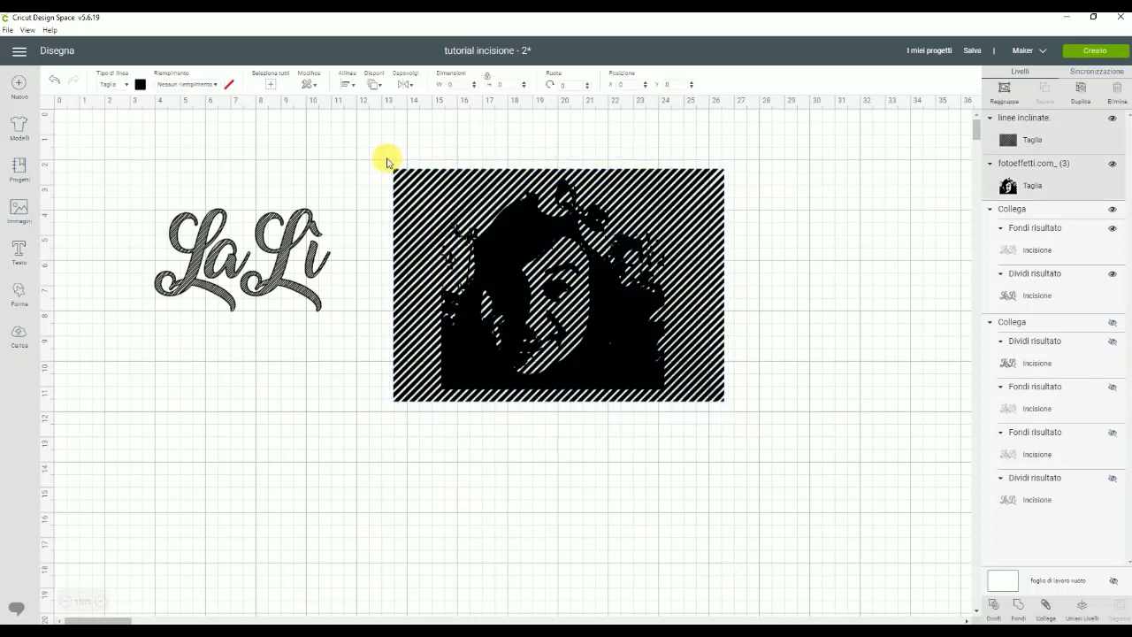
{"action": "left_click", "coordinate": [995, 607]}
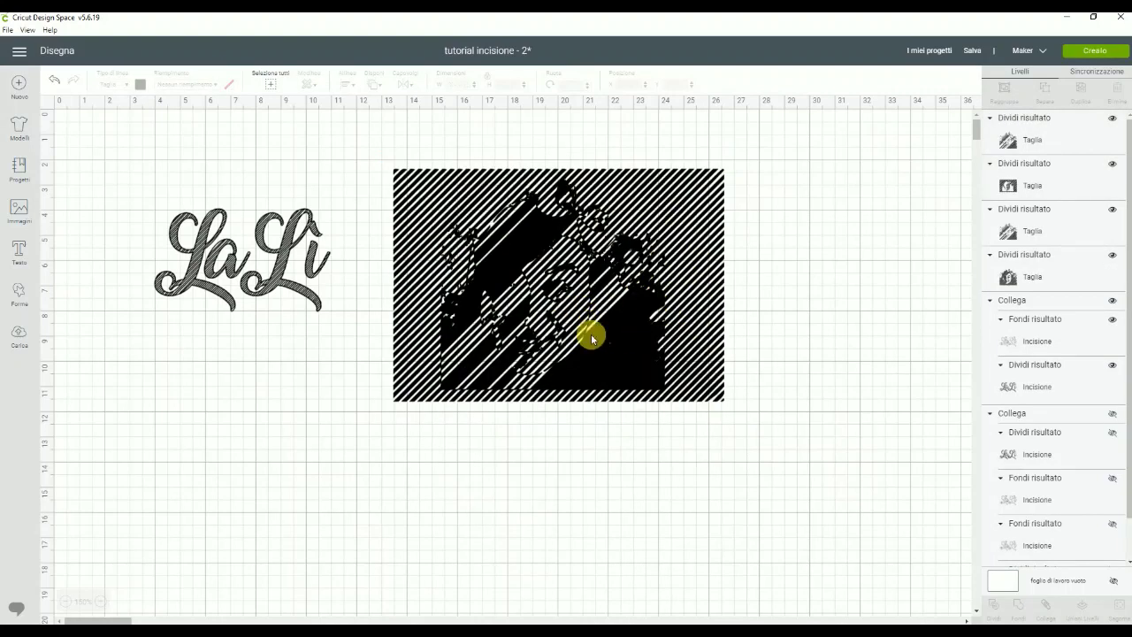
Delete the leftover slice pieces around and over the portrait, keeping only the striped portrait.
{"action": "left_click", "coordinate": [684, 207]}
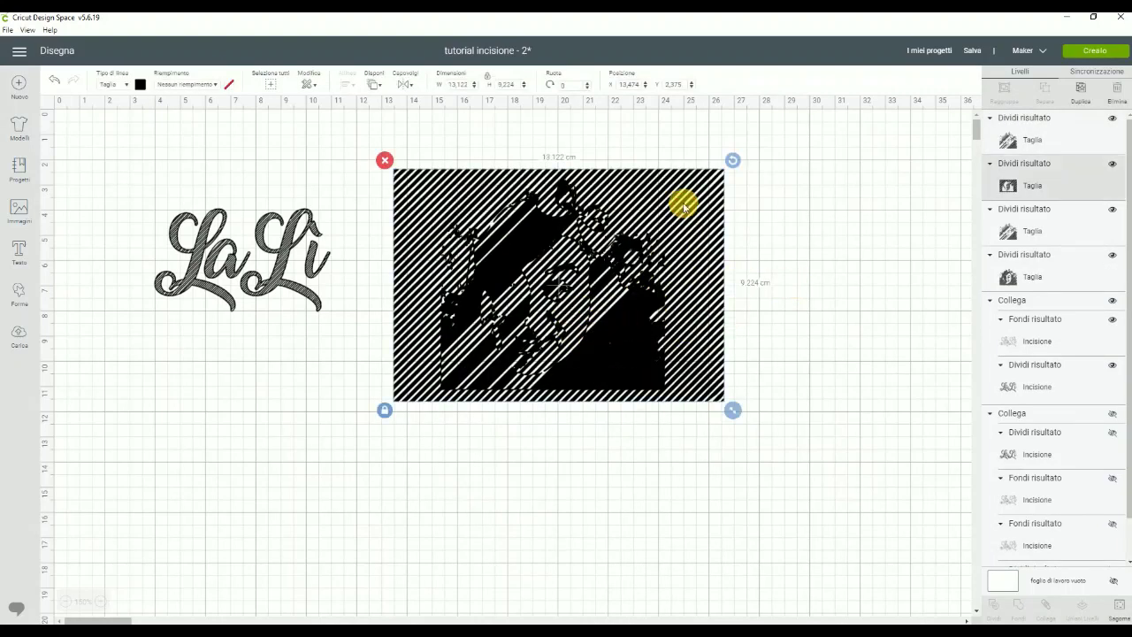
{"action": "key", "text": "Delete"}
{"action": "mouse_move", "coordinate": [624, 329]}
{"action": "left_mouse_down"}
{"action": "mouse_move", "coordinate": [613, 364]}
{"action": "mouse_move", "coordinate": [416, 522]}
{"action": "mouse_move", "coordinate": [404, 495]}
{"action": "left_mouse_up"}
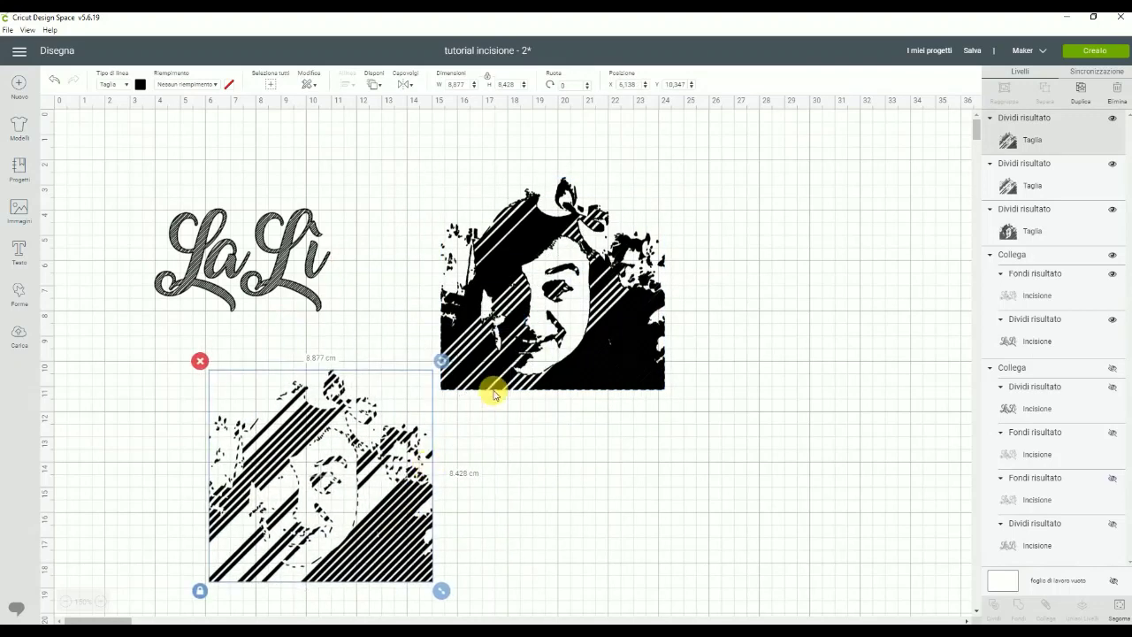
{"action": "key", "text": "Delete"}
{"action": "left_click_drag", "start_coordinate": [617, 382], "coordinate": [335, 573]}
{"action": "key", "text": "Delete"}
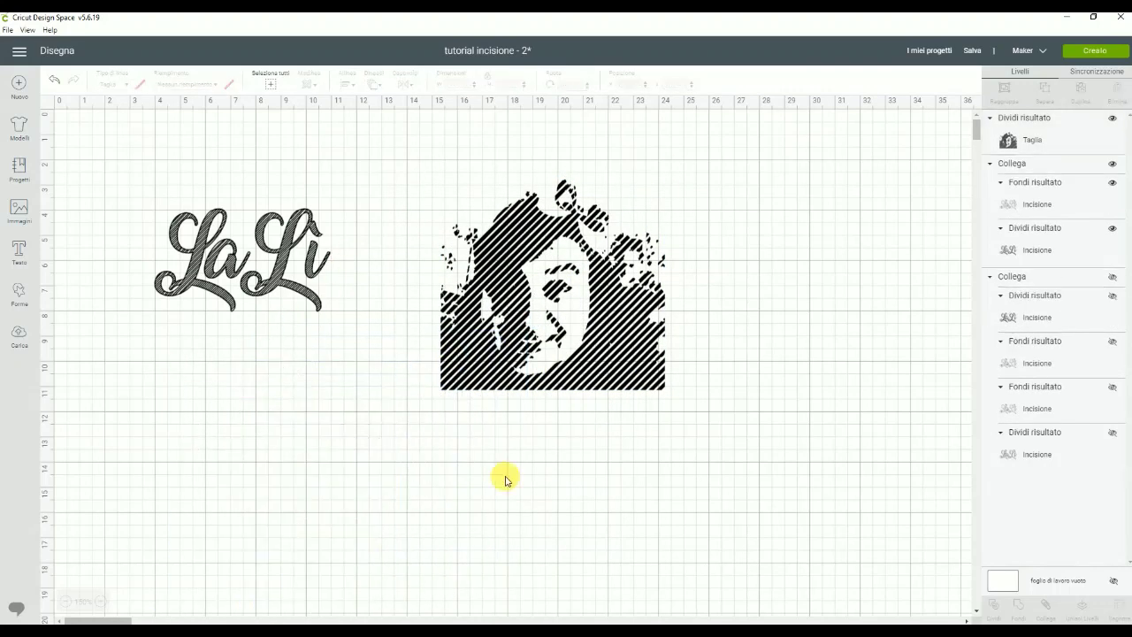
Move the striped portrait slightly down the canvas and set its width to 7 cm.
{"action": "left_click", "coordinate": [622, 327]}
{"action": "left_click_drag", "start_coordinate": [622, 327], "coordinate": [588, 397]}
{"action": "left_click", "coordinate": [688, 416]}
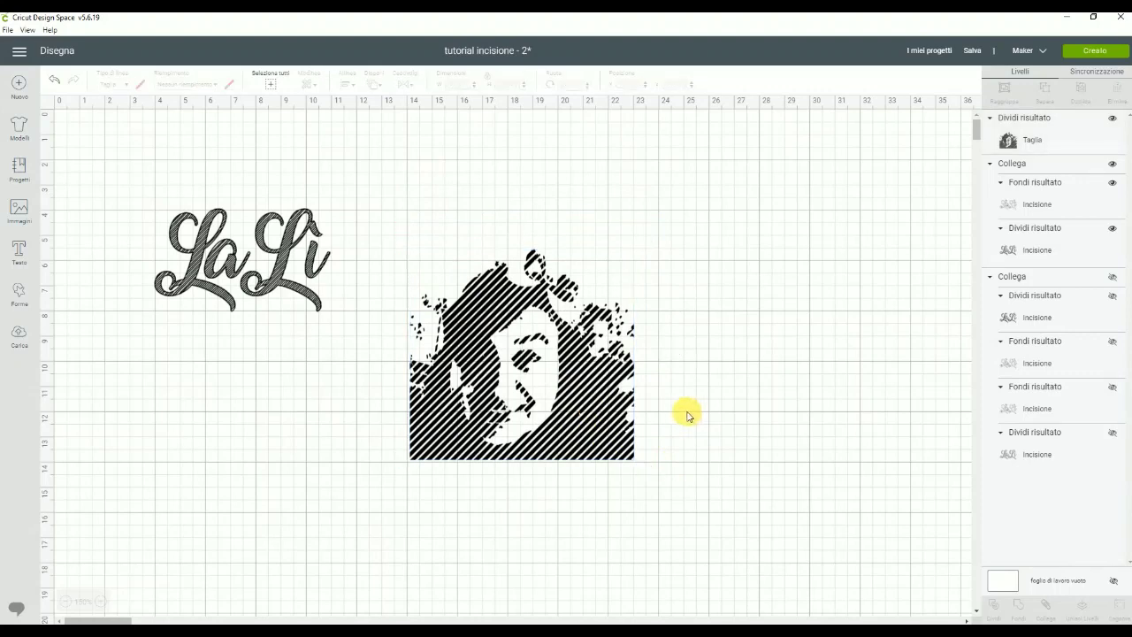
{"action": "left_click", "coordinate": [630, 424]}
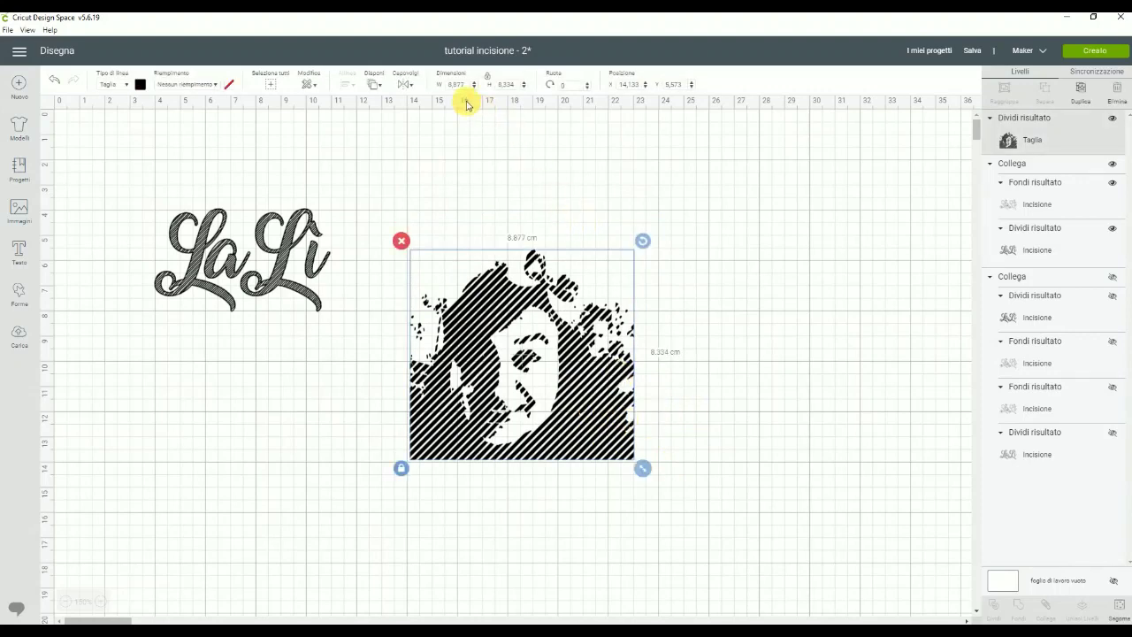
{"action": "left_click_drag", "start_coordinate": [467, 85], "coordinate": [431, 89]}
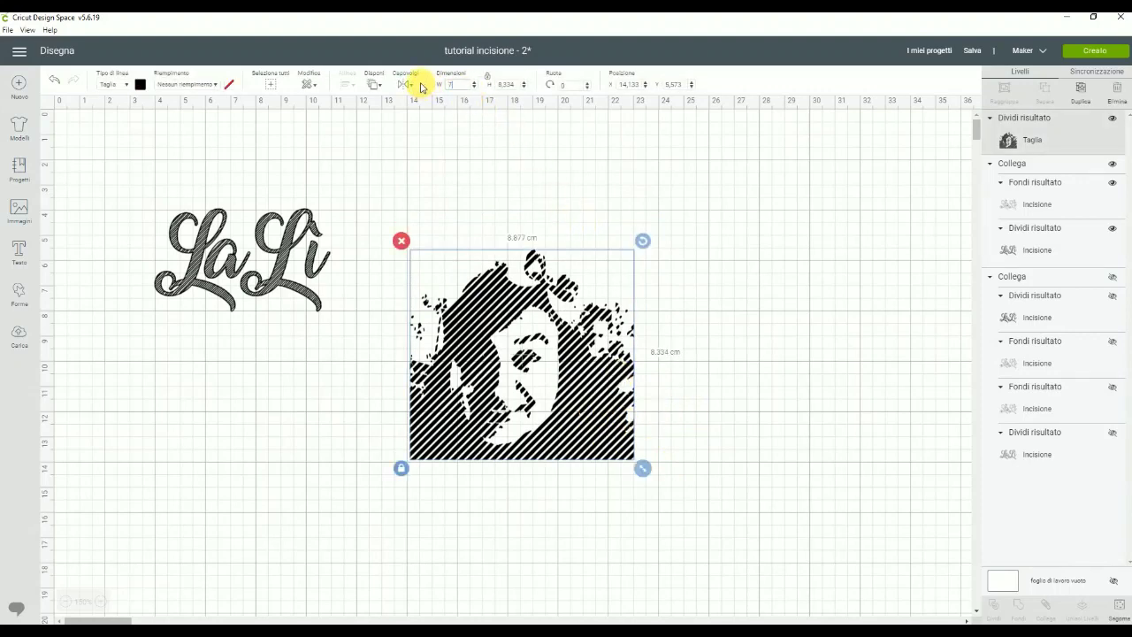
{"action": "key", "text": "Return"}
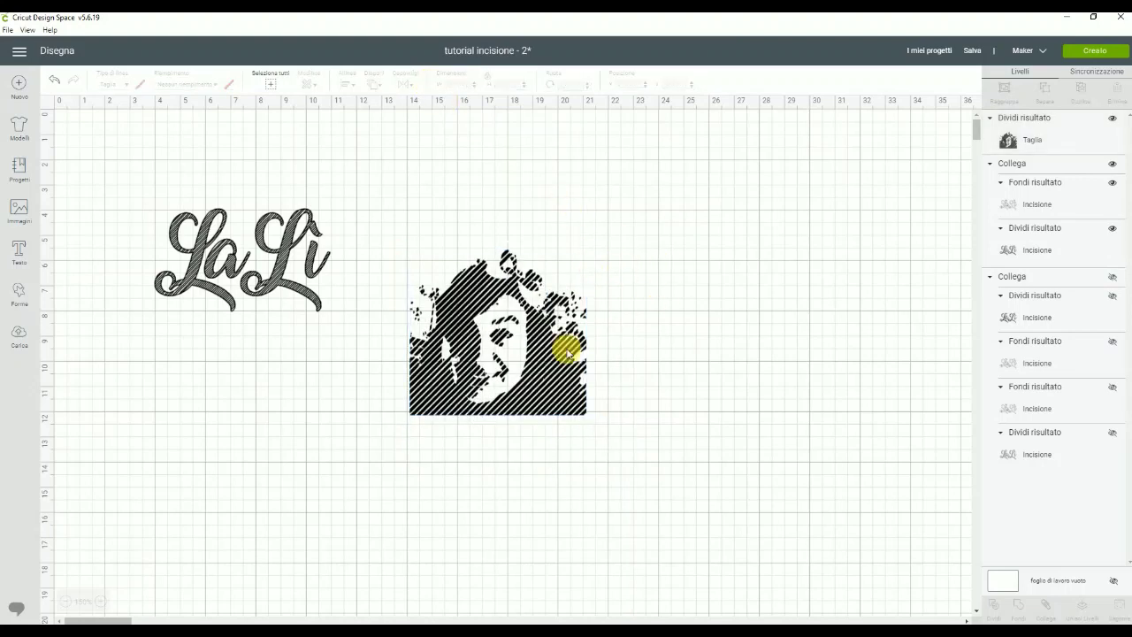
Set the striped portrait's line type to Incisione and place it below the lettering.
{"action": "left_click", "coordinate": [122, 88]}
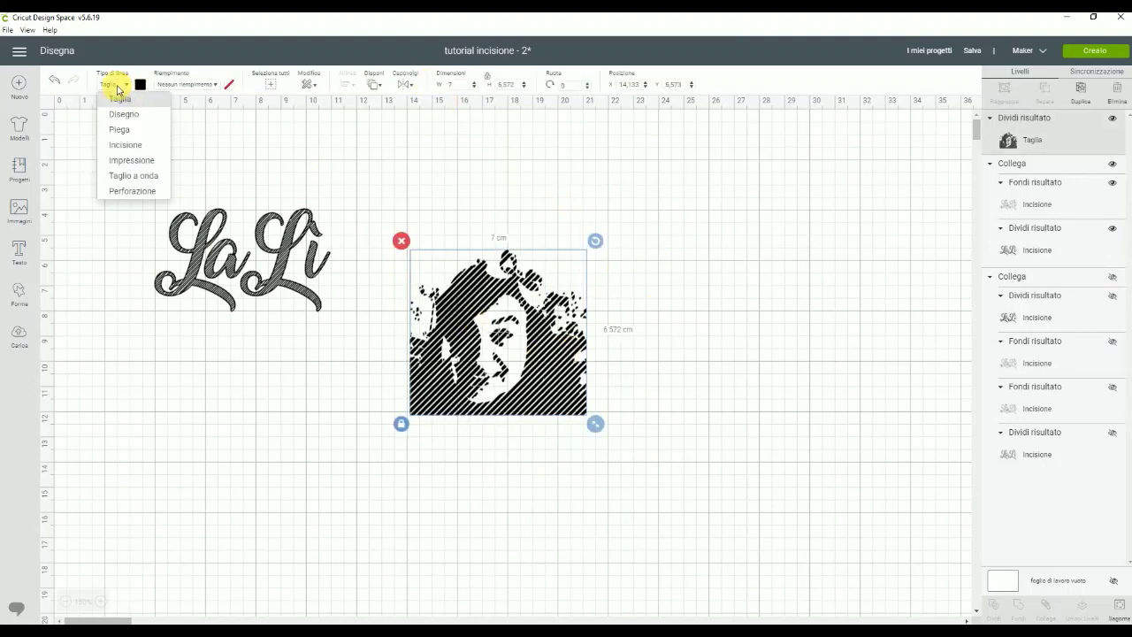
{"action": "left_click", "coordinate": [124, 151]}
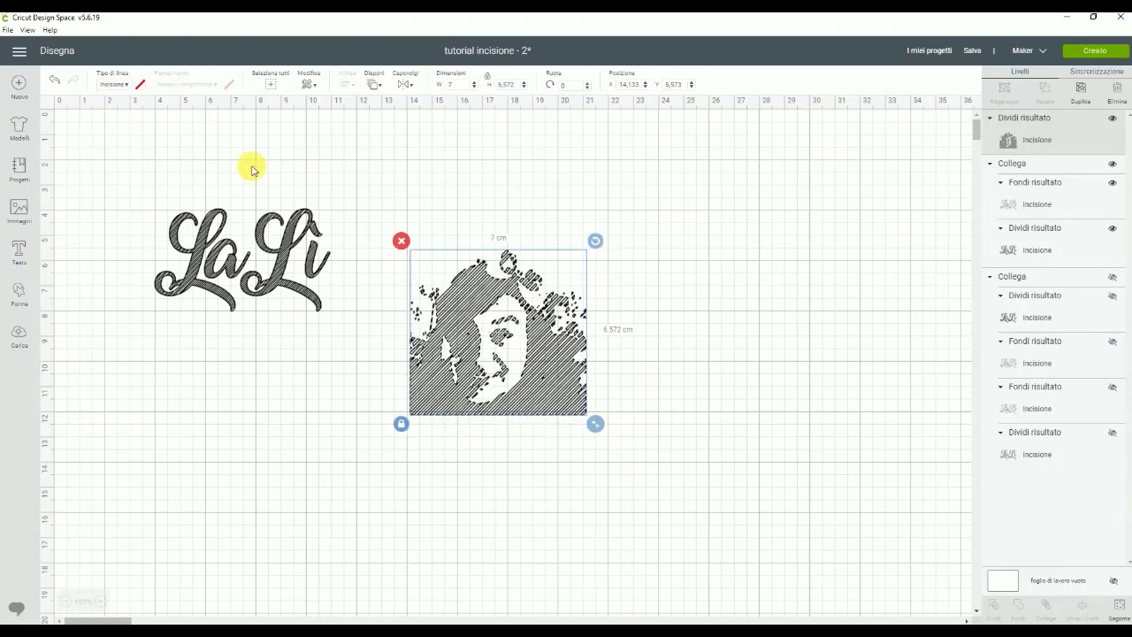
{"action": "left_click", "coordinate": [630, 403]}
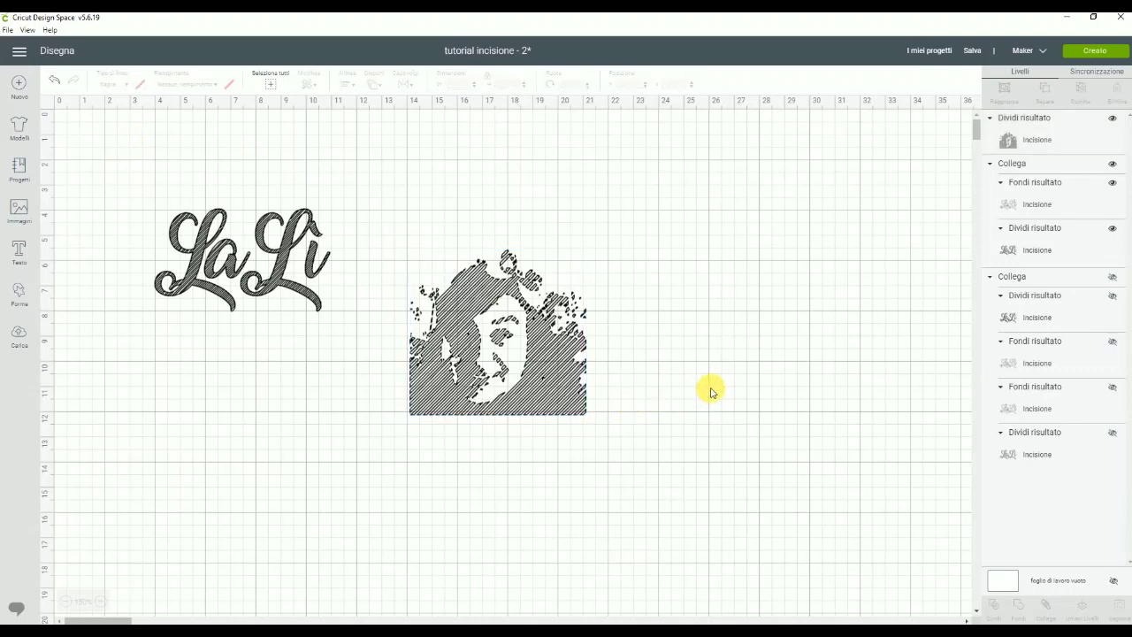
{"action": "left_click_drag", "start_coordinate": [543, 383], "coordinate": [241, 475]}
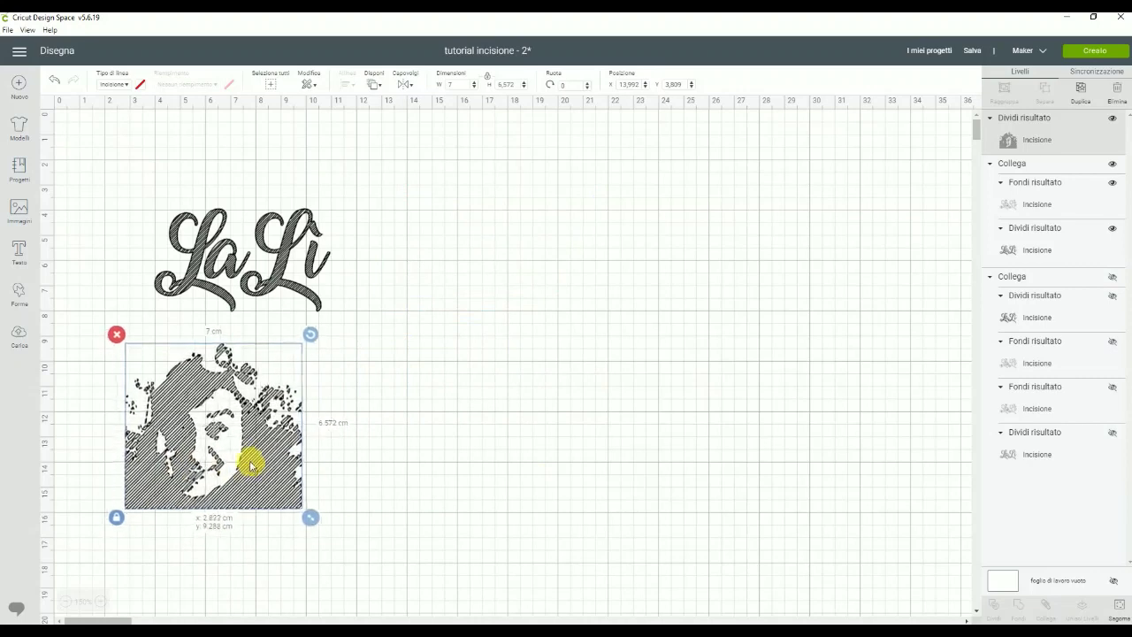
{"action": "left_click", "coordinate": [368, 445]}
Insert another copy of the uploaded portrait fotoeffetti.com_ (3) and move it to the empty area beside the striped version.
{"action": "left_click", "coordinate": [20, 336]}
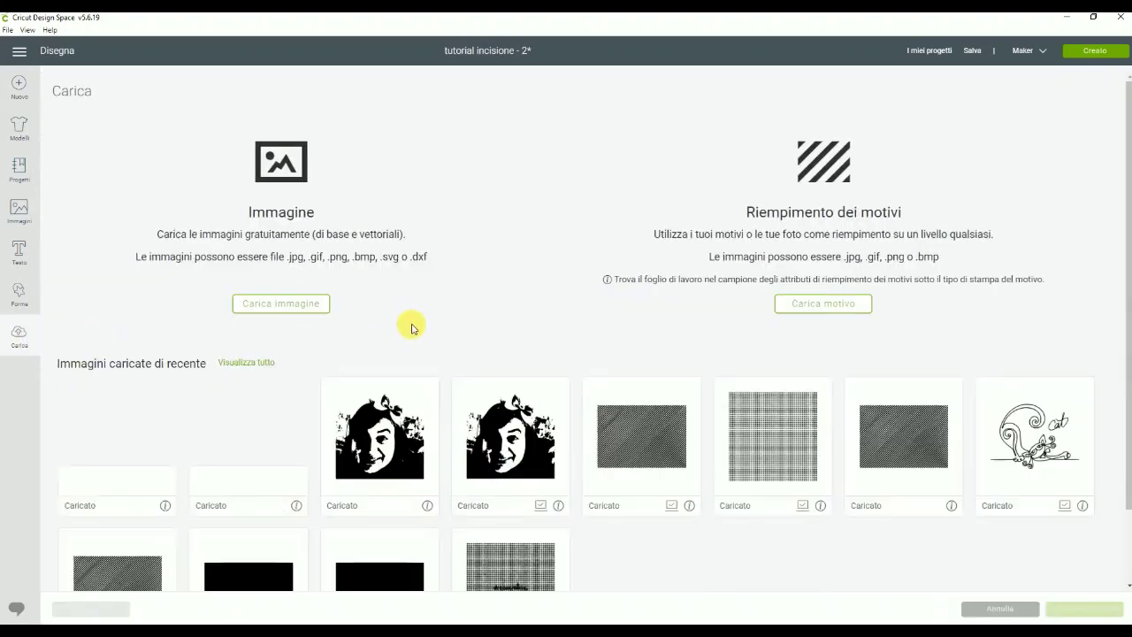
{"action": "left_click", "coordinate": [168, 430]}
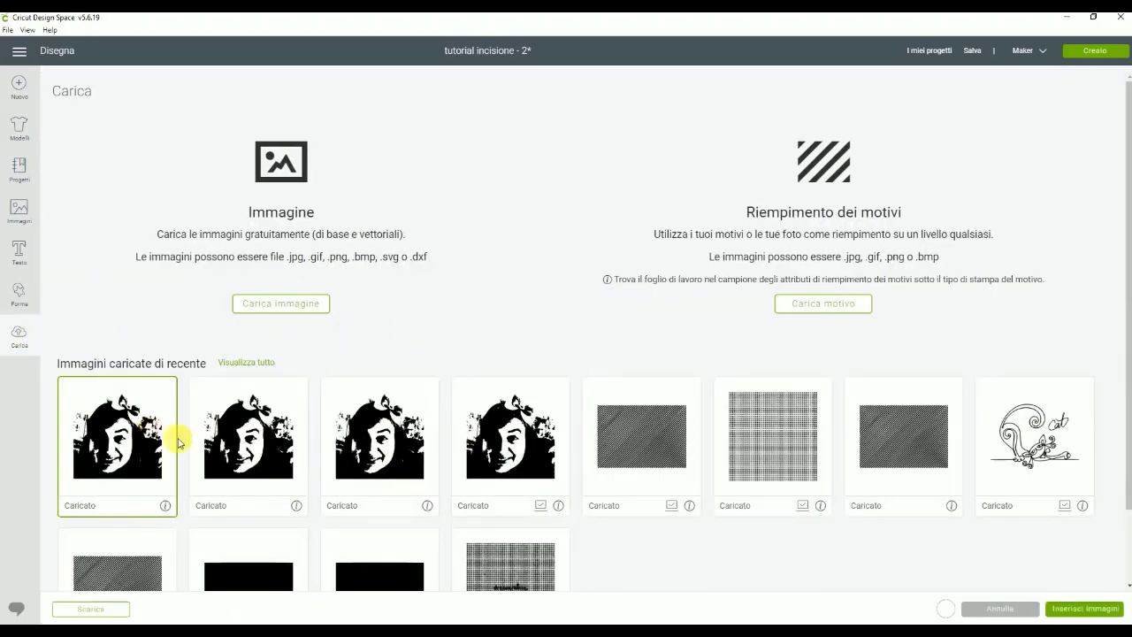
{"action": "left_click", "coordinate": [1073, 610]}
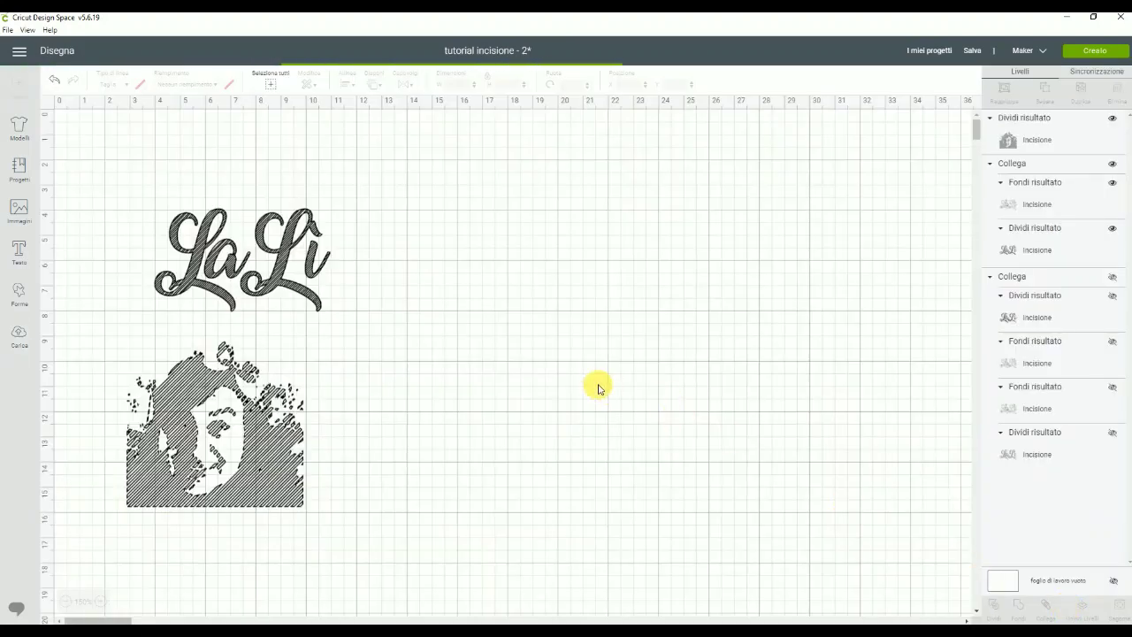
{"action": "left_click_drag", "start_coordinate": [505, 468], "coordinate": [574, 265]}
Insert the uploaded dot pattern "dot tras.", place it over the new portrait and select both images.
{"action": "left_click", "coordinate": [19, 334]}
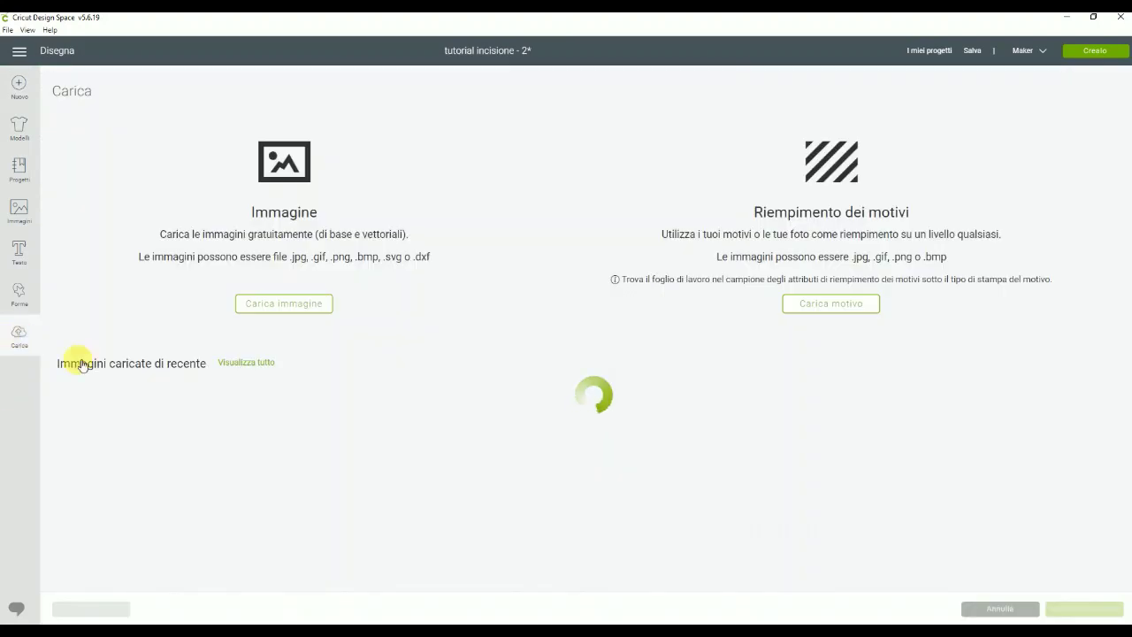
{"action": "left_click", "coordinate": [756, 438]}
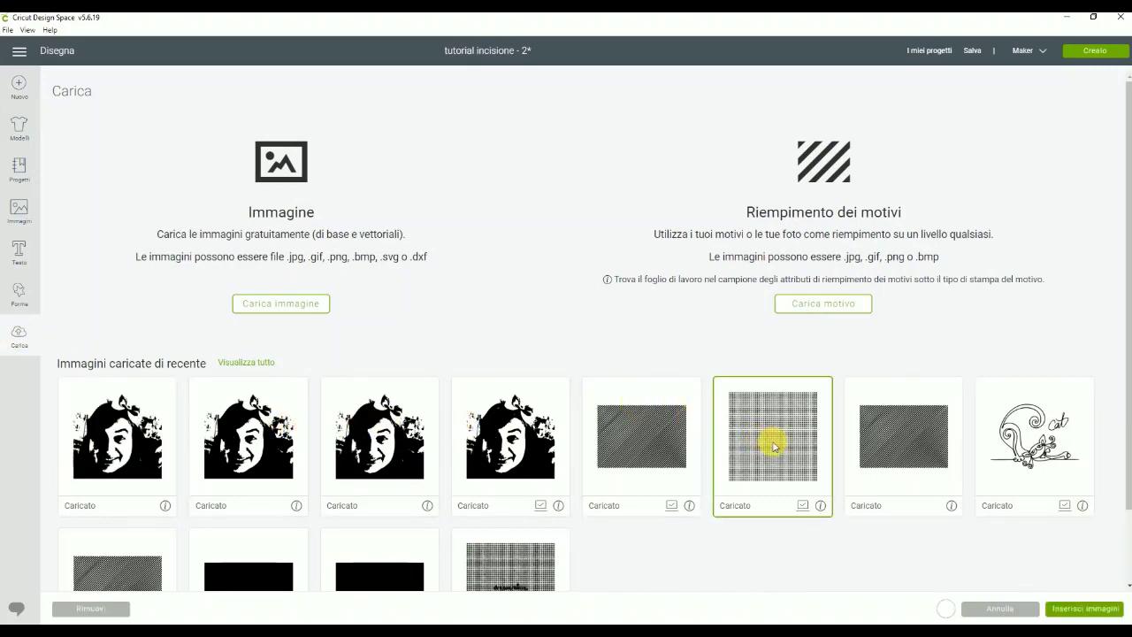
{"action": "left_click", "coordinate": [1072, 610]}
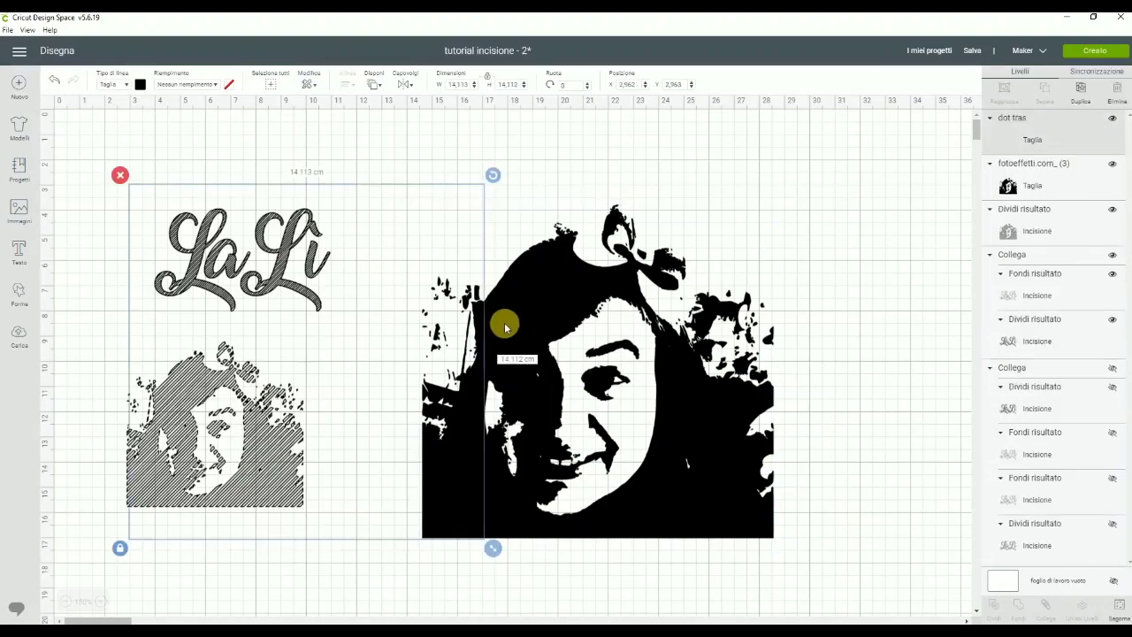
{"action": "left_click_drag", "start_coordinate": [358, 259], "coordinate": [666, 277]}
{"action": "left_click_drag", "start_coordinate": [807, 503], "coordinate": [575, 379]}
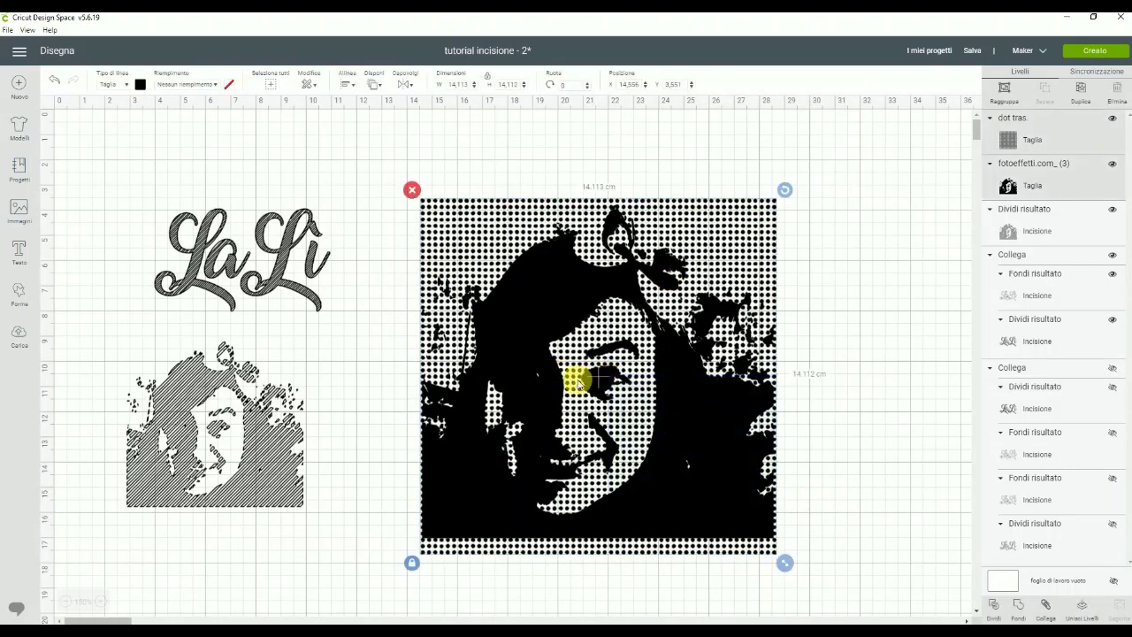
Slice the portrait with the dot pattern and delete the surplus dotted copy and the dotted background piece.
{"action": "left_click", "coordinate": [995, 606]}
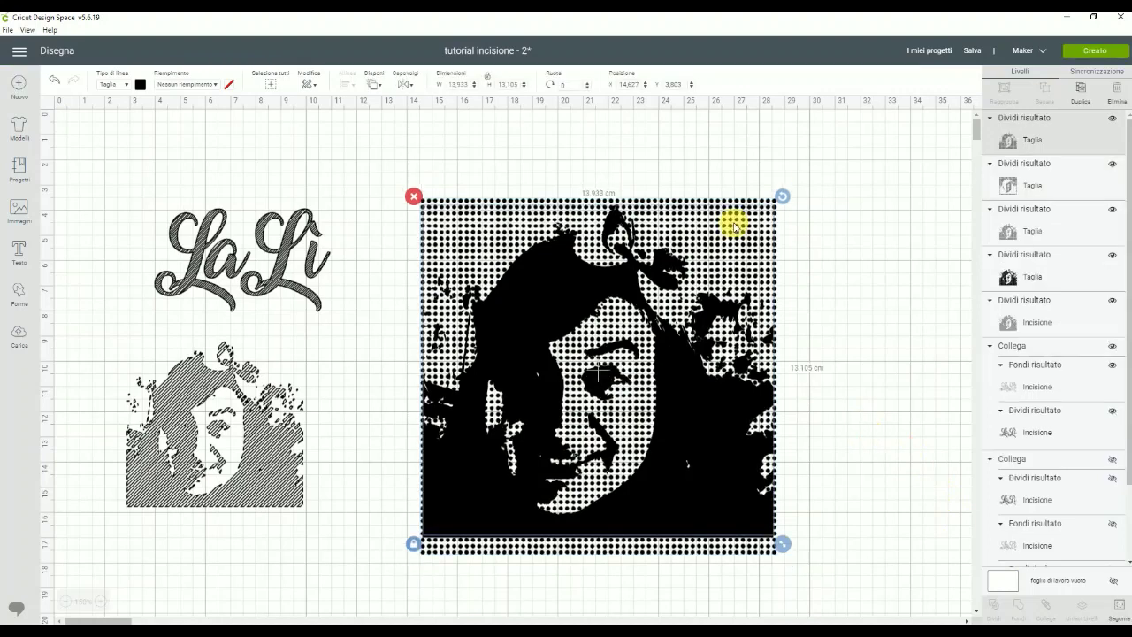
{"action": "key", "text": "Delete"}
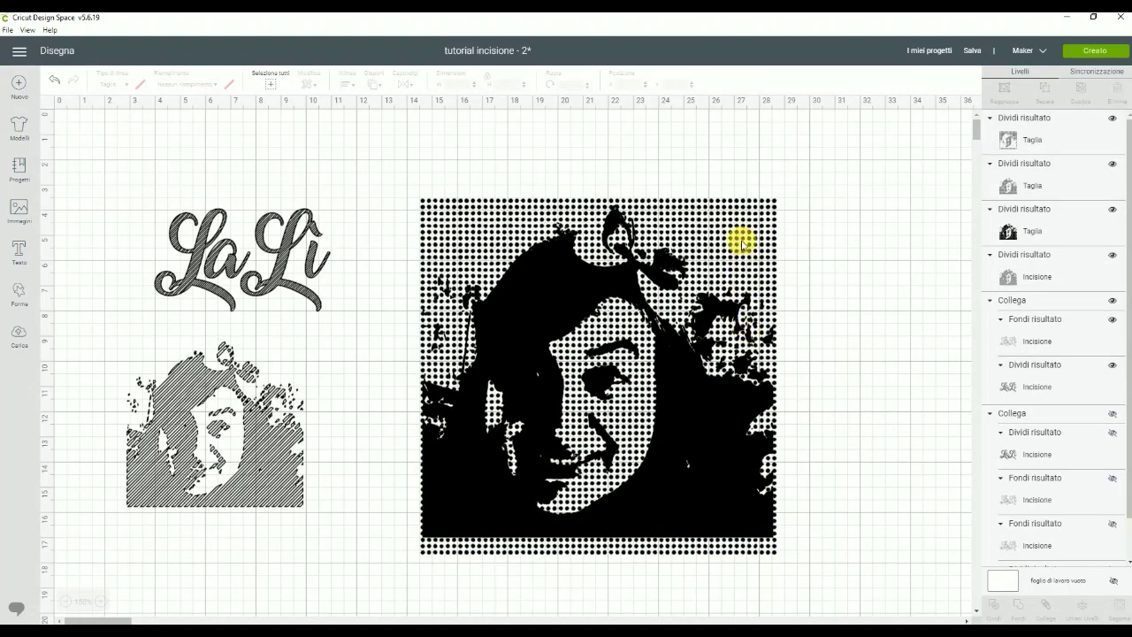
{"action": "left_click", "coordinate": [741, 240]}
{"action": "key", "text": "Delete"}
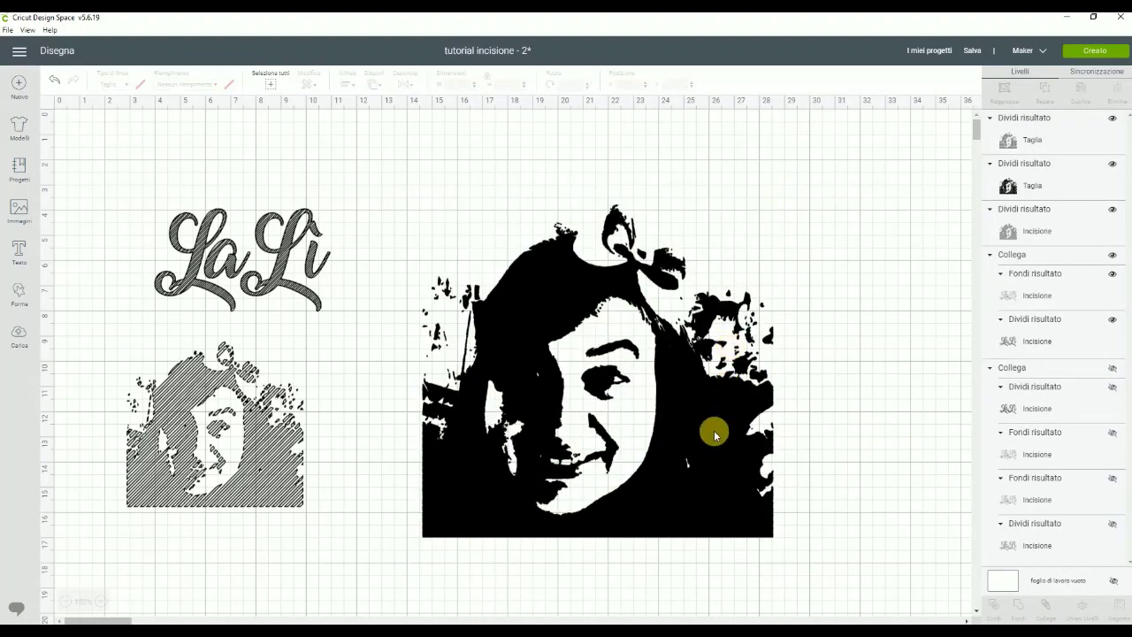
Separate the two remaining slice results, placing the dots-only portrait beside the solid portrait with dot holes.
{"action": "left_click", "coordinate": [712, 464]}
{"action": "left_click_drag", "start_coordinate": [711, 472], "coordinate": [884, 409]}
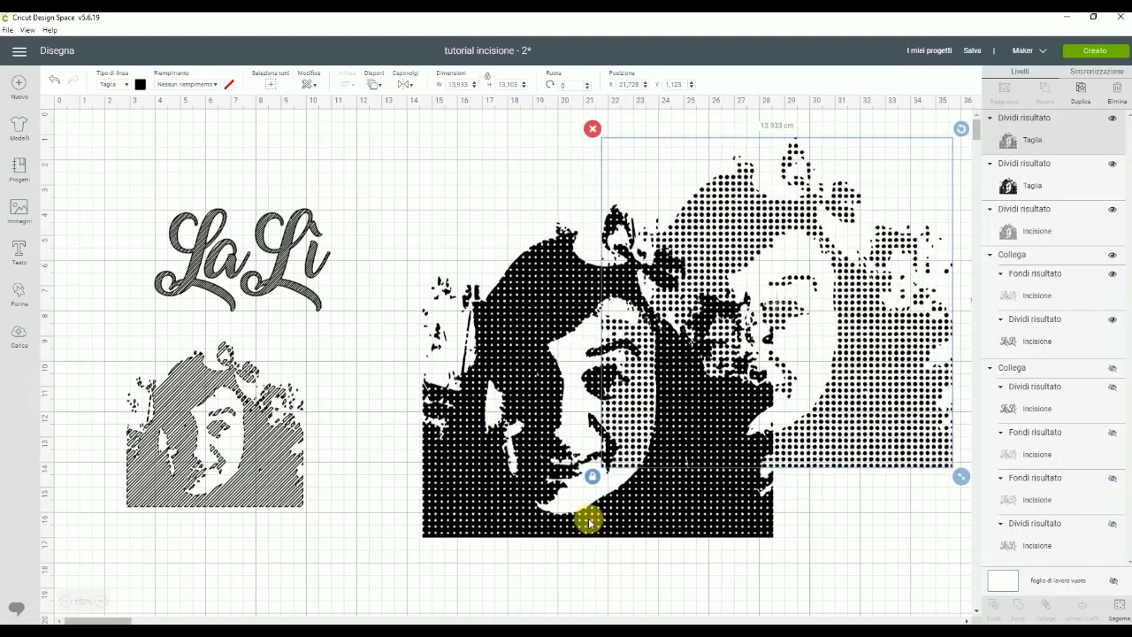
{"action": "left_click_drag", "start_coordinate": [474, 488], "coordinate": [314, 500]}
{"action": "left_click_drag", "start_coordinate": [733, 437], "coordinate": [757, 529]}
Set the line type of both dot-sliced portraits to Incisione.
{"action": "left_click_drag", "start_coordinate": [493, 188], "coordinate": [710, 496]}
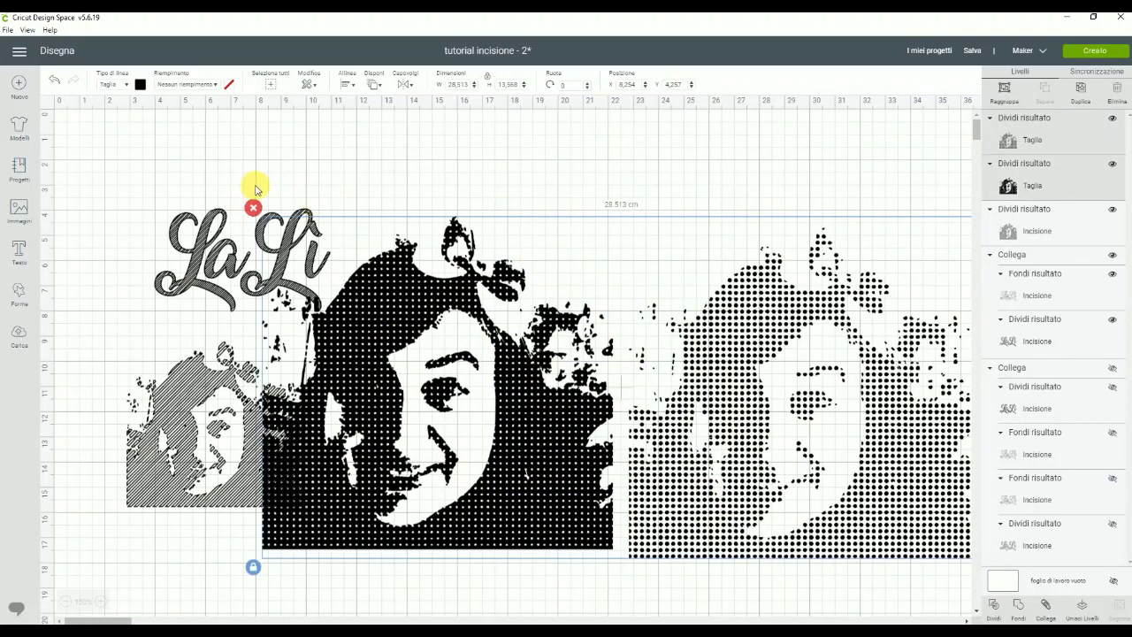
{"action": "left_click", "coordinate": [112, 85]}
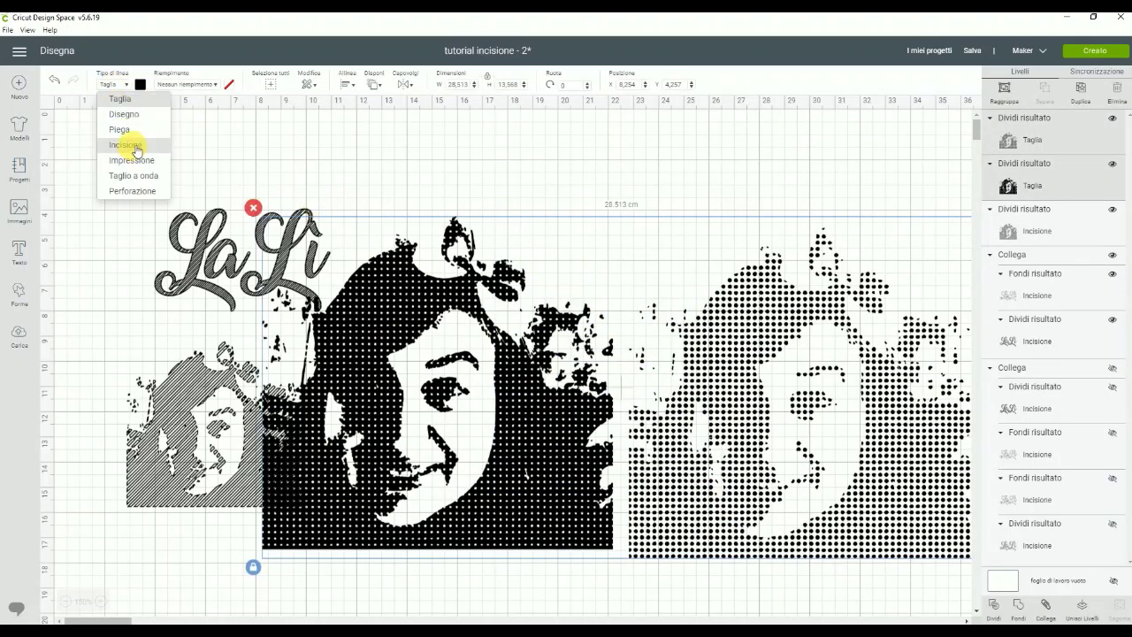
{"action": "left_click", "coordinate": [120, 146]}
{"action": "left_click", "coordinate": [666, 174]}
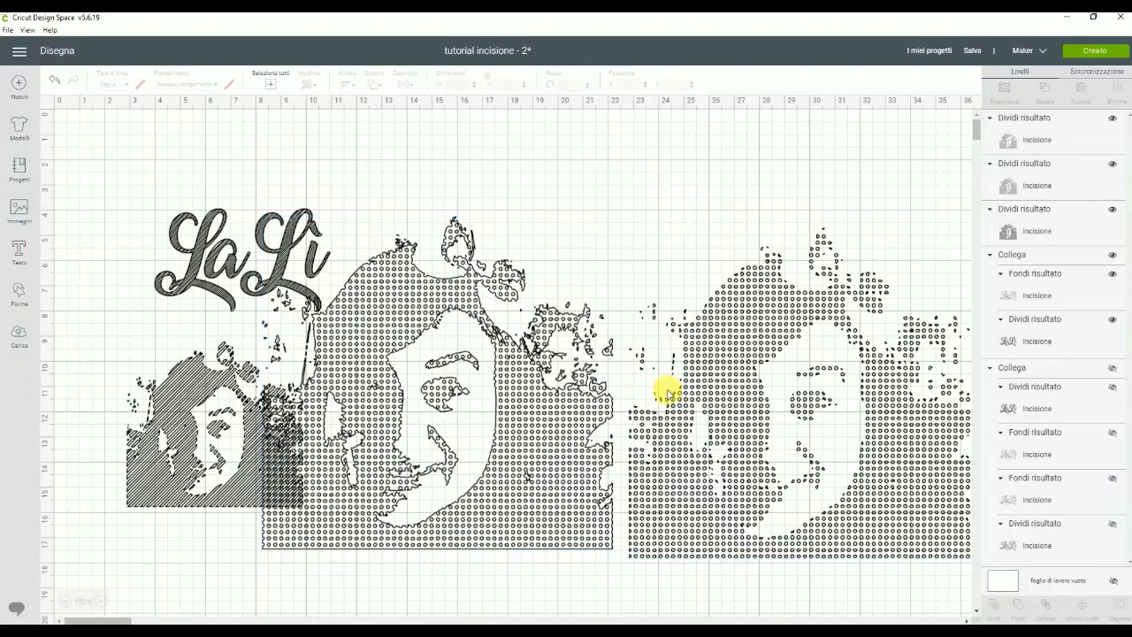
Set the width of the dots-only portrait to 7 cm.
{"action": "left_click", "coordinate": [682, 451]}
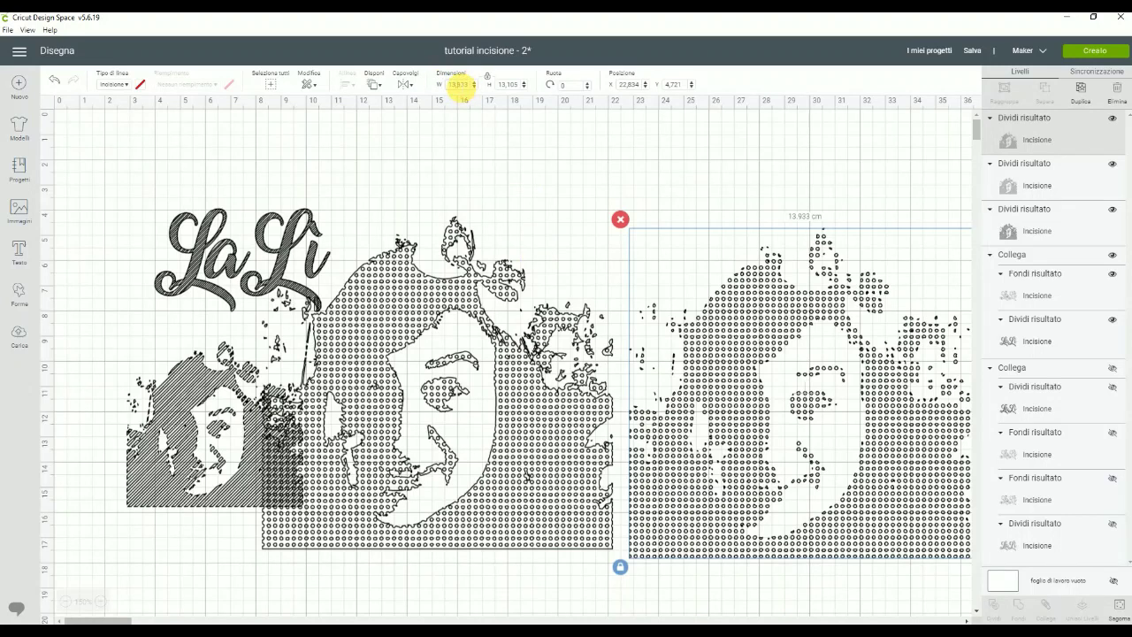
{"action": "type", "text": "7"}
{"action": "key", "text": "Return"}
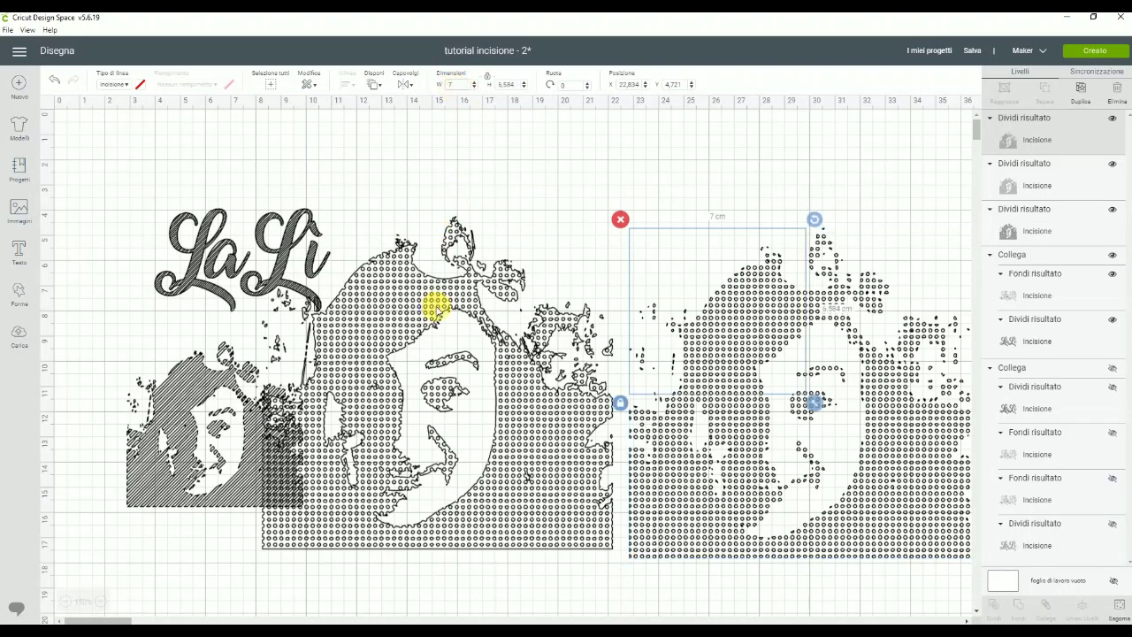
Set the perforated portrait's width to 7 cm and move both dotted portraits to new spots beside the striped one.
{"action": "left_click", "coordinate": [463, 296]}
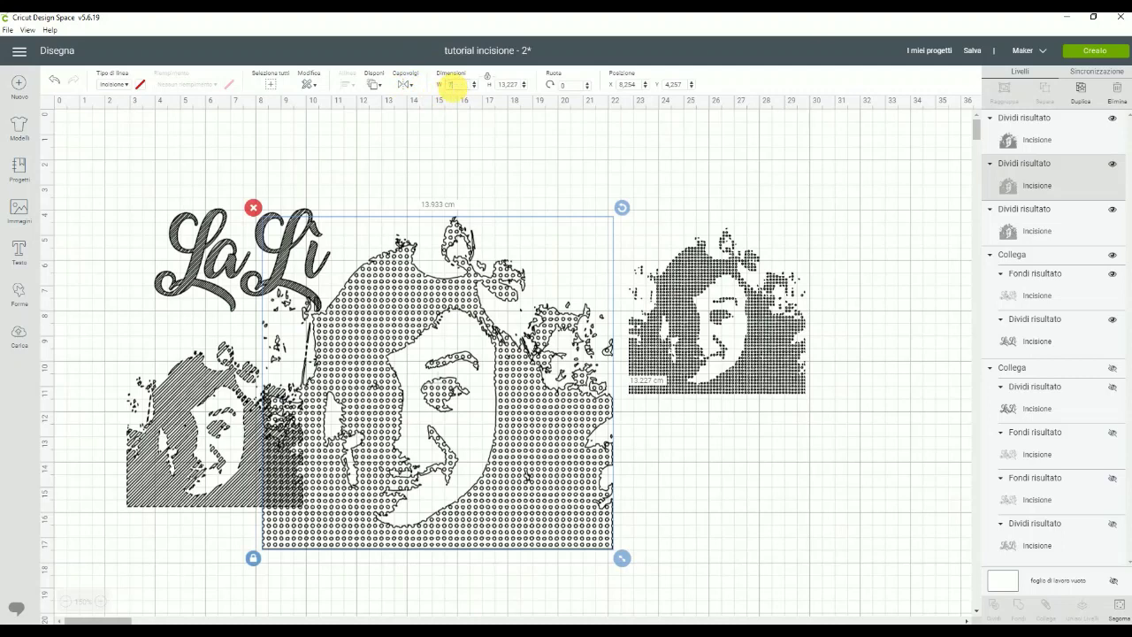
{"action": "left_click", "coordinate": [452, 84]}
{"action": "type", "text": "7"}
{"action": "key", "text": "Return"}
{"action": "left_click_drag", "start_coordinate": [405, 343], "coordinate": [501, 461]}
{"action": "left_click_drag", "start_coordinate": [667, 387], "coordinate": [576, 495]}
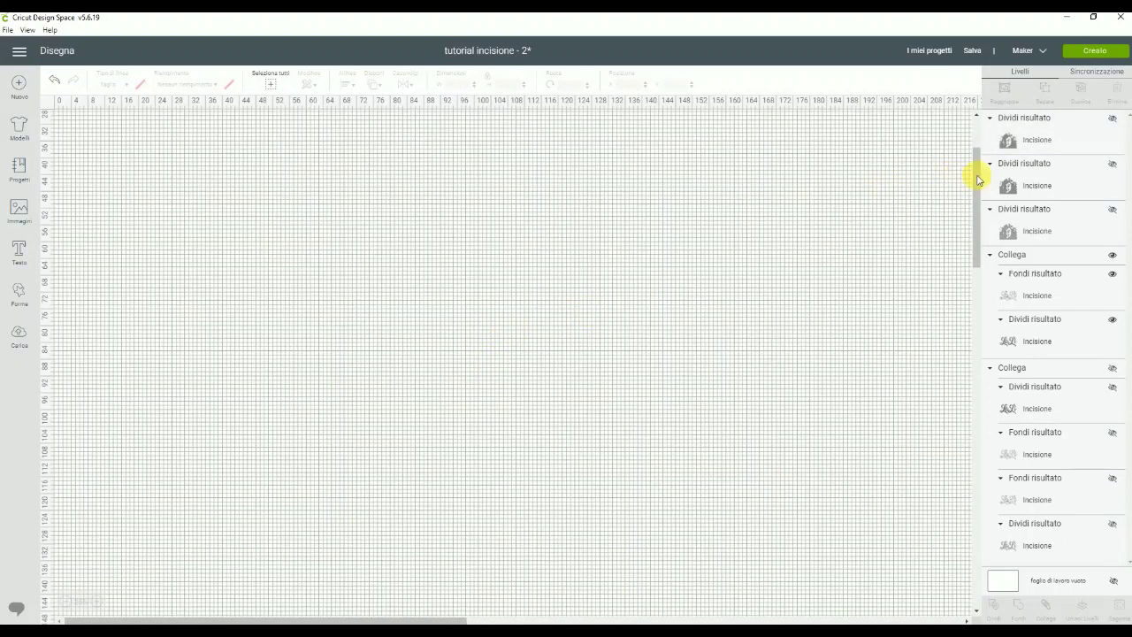
Insert another copy of the uploaded portrait fotoeffetti.com_ (3) and enlarge it to about 157 cm wide.
{"action": "left_click_drag", "start_coordinate": [979, 180], "coordinate": [973, 121]}
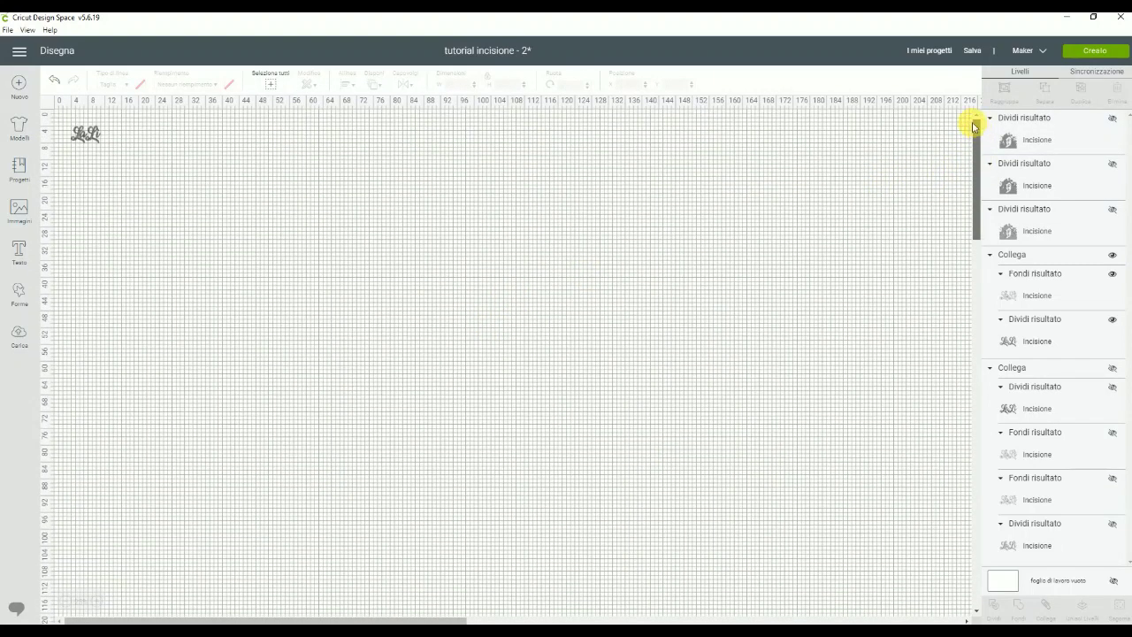
{"action": "left_click", "coordinate": [19, 339]}
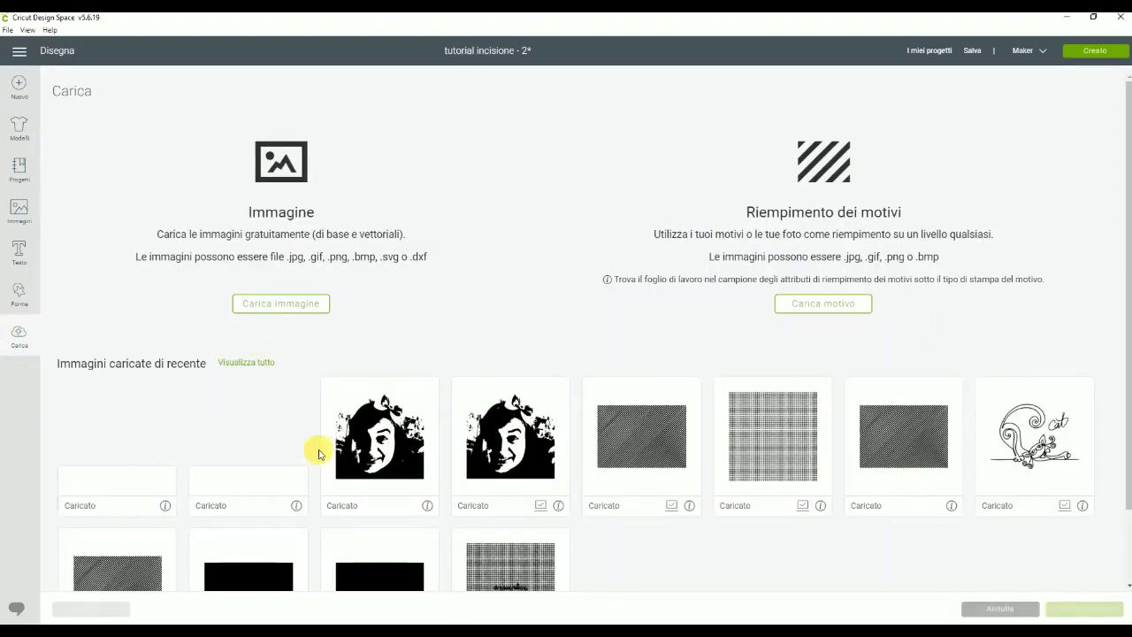
{"action": "left_click", "coordinate": [143, 442]}
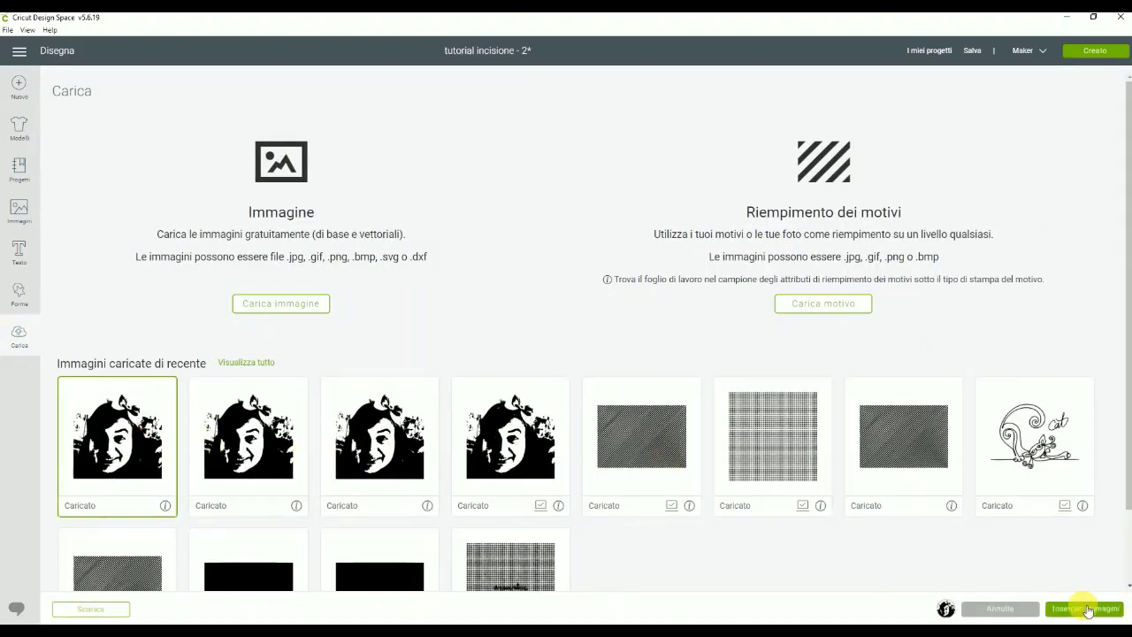
{"action": "left_click", "coordinate": [1058, 608]}
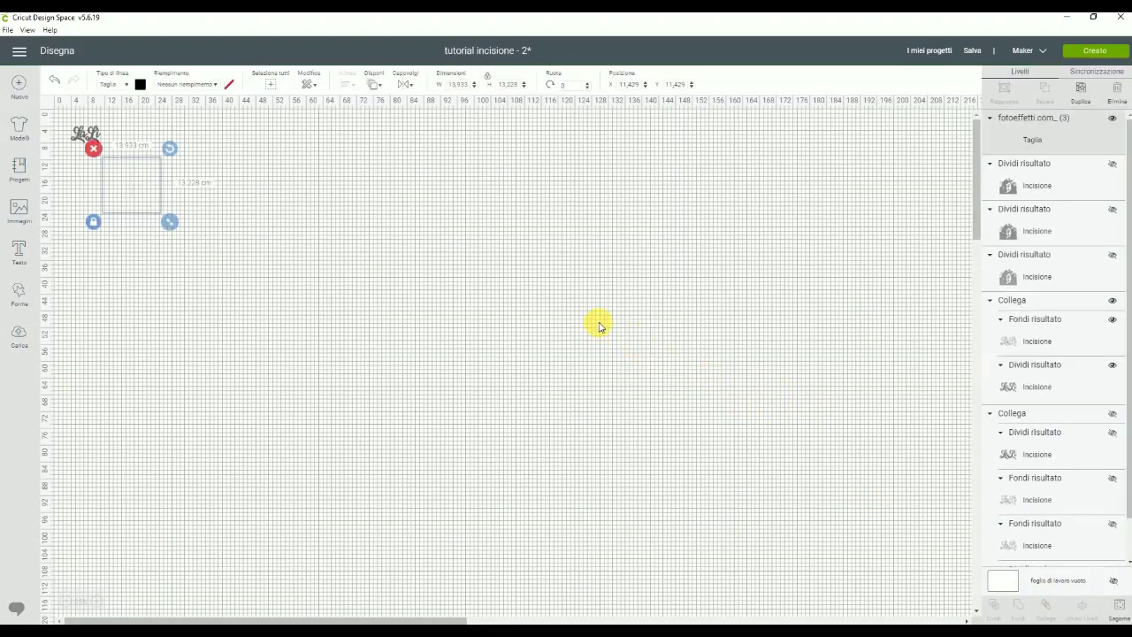
{"action": "left_click_drag", "start_coordinate": [181, 231], "coordinate": [770, 594]}
{"action": "scroll", "coordinate": [633, 523], "scroll_direction": "down", "scroll_amount": 2}
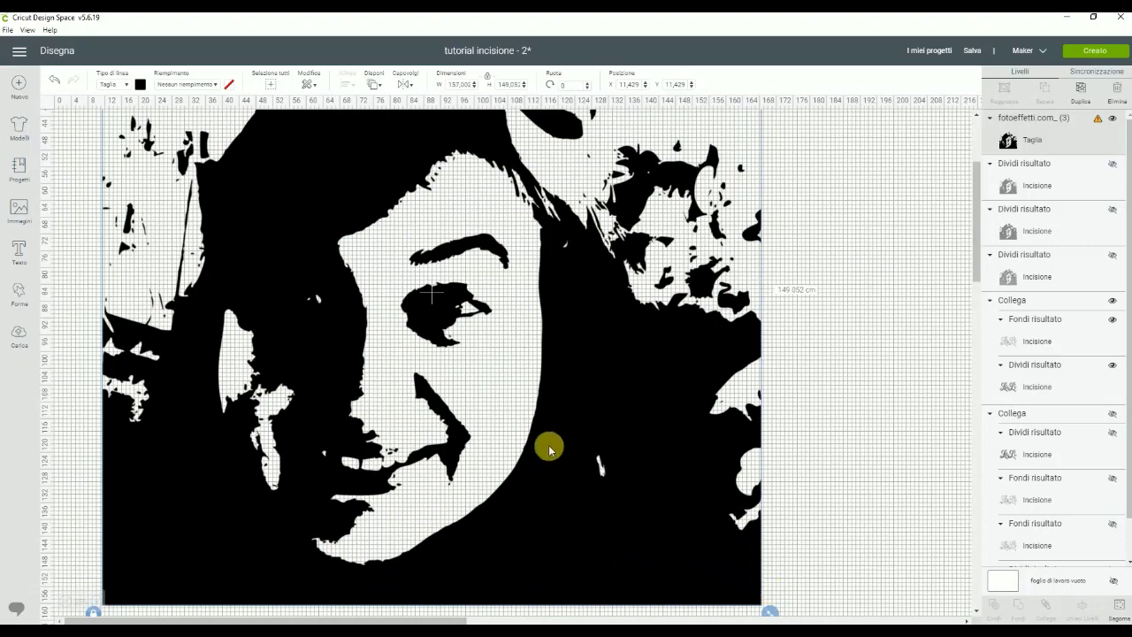
Insert the uploaded line pattern "linee 5" onto the canvas.
{"action": "scroll", "coordinate": [546, 447], "scroll_direction": "up", "scroll_amount": 4}
{"action": "left_click", "coordinate": [24, 334]}
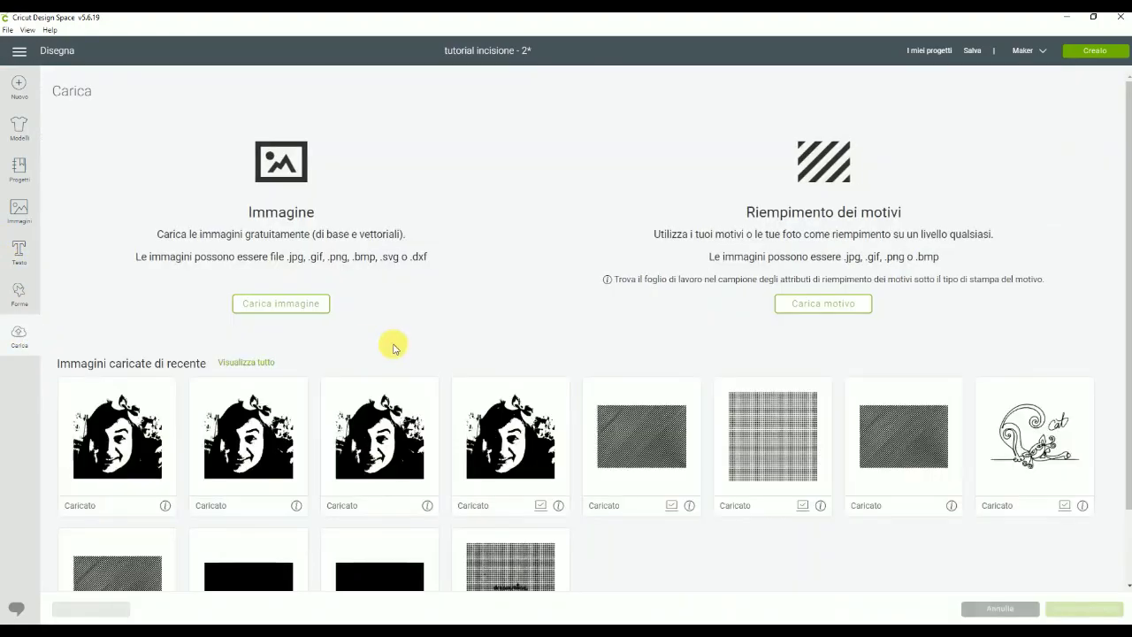
{"action": "scroll", "coordinate": [341, 475], "scroll_direction": "down", "scroll_amount": 2}
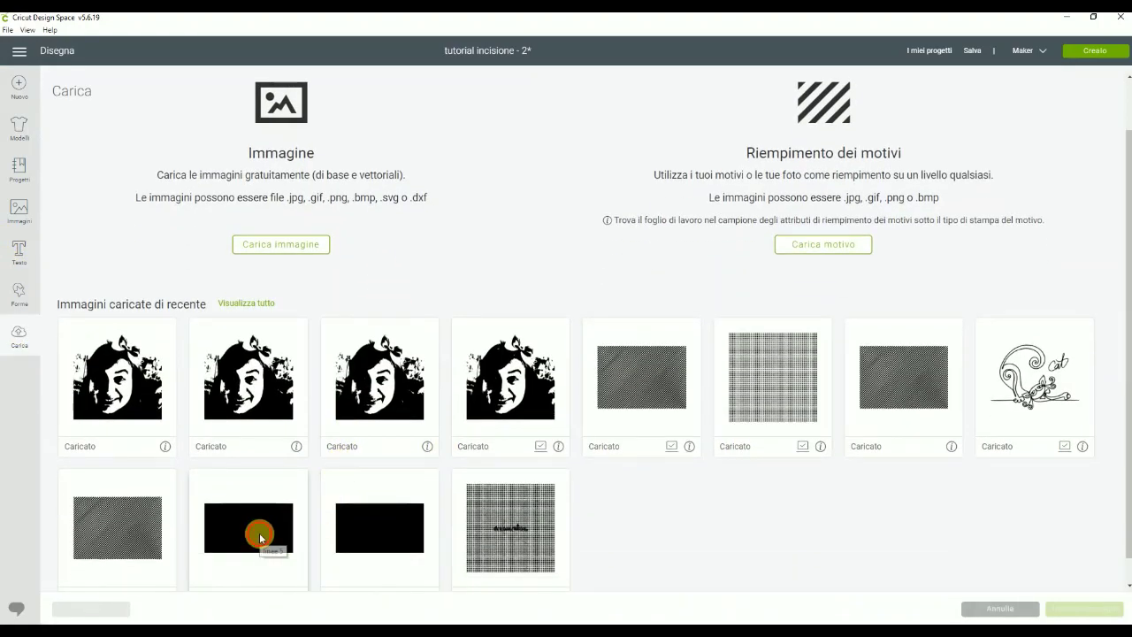
{"action": "left_click", "coordinate": [260, 537]}
{"action": "left_click", "coordinate": [1095, 609]}
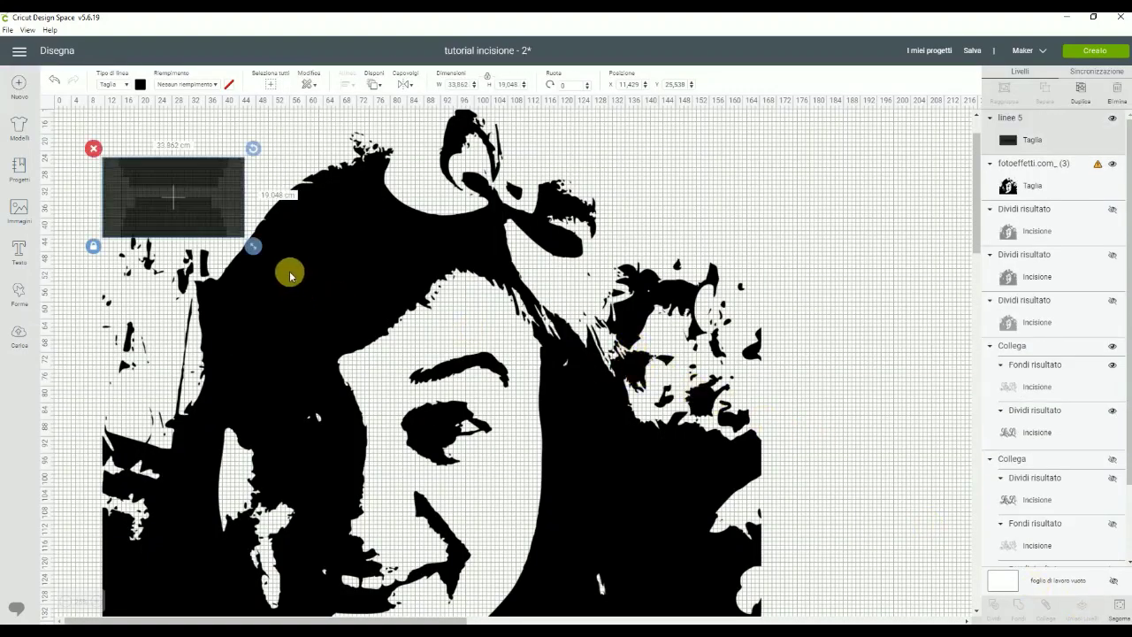
Enlarge the linee 5 pattern over the portrait to about 215.6 cm wide and shift it to X 0.
{"action": "left_click_drag", "start_coordinate": [253, 246], "coordinate": [740, 586]}
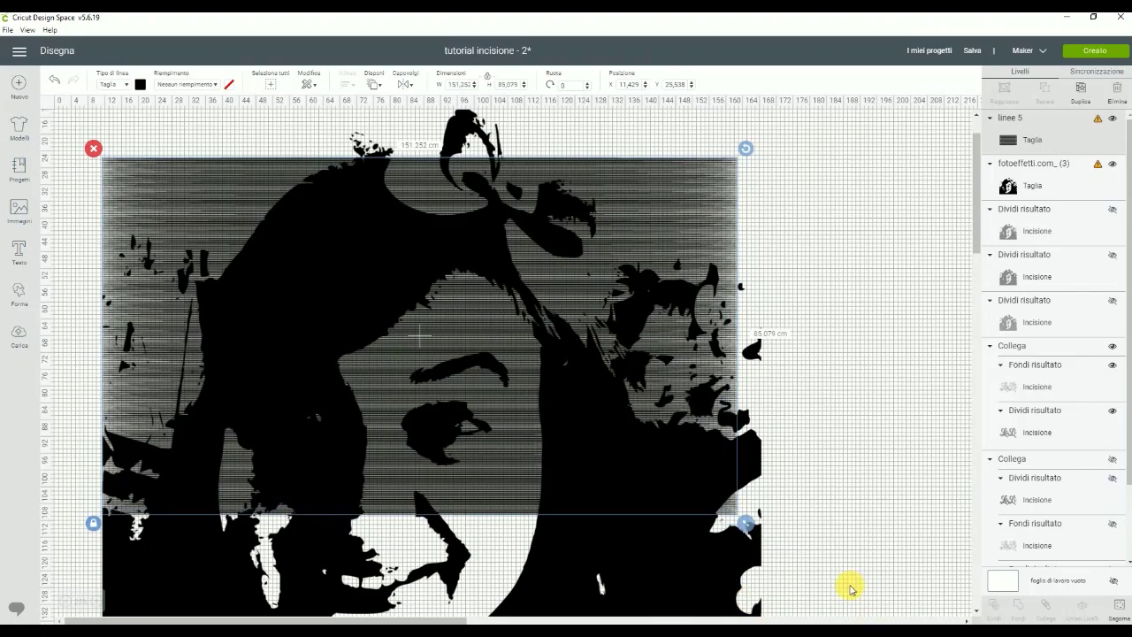
{"action": "scroll", "coordinate": [850, 589], "scroll_direction": "down", "scroll_amount": 3}
{"action": "left_click_drag", "start_coordinate": [755, 352], "coordinate": [976, 566]}
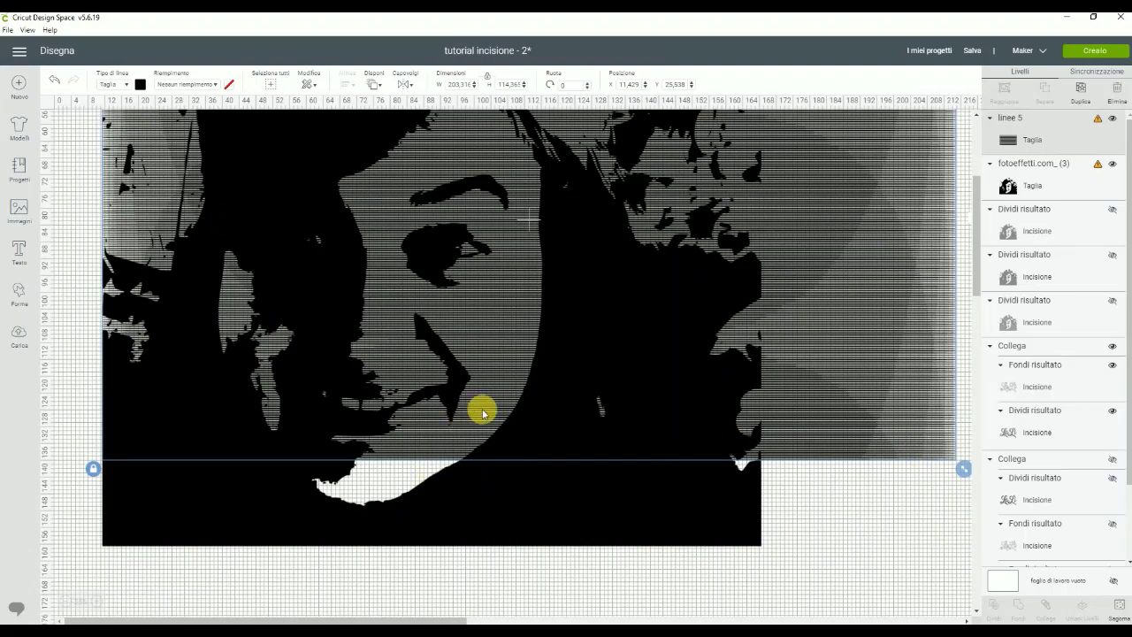
{"action": "left_click_drag", "start_coordinate": [802, 434], "coordinate": [753, 433]}
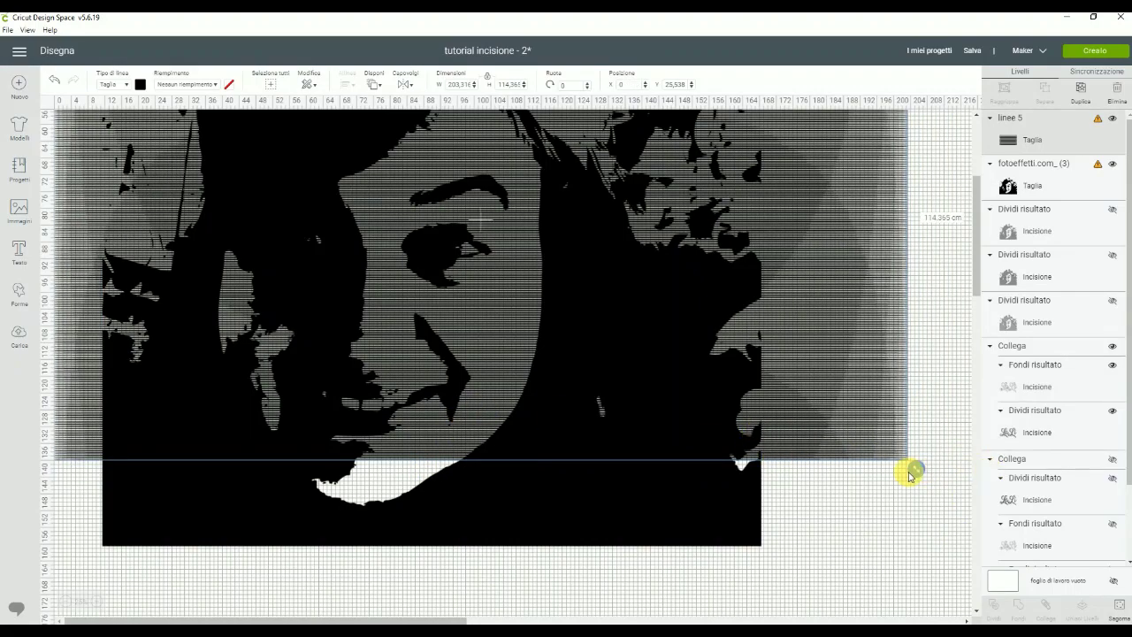
{"action": "left_click_drag", "start_coordinate": [914, 470], "coordinate": [970, 508]}
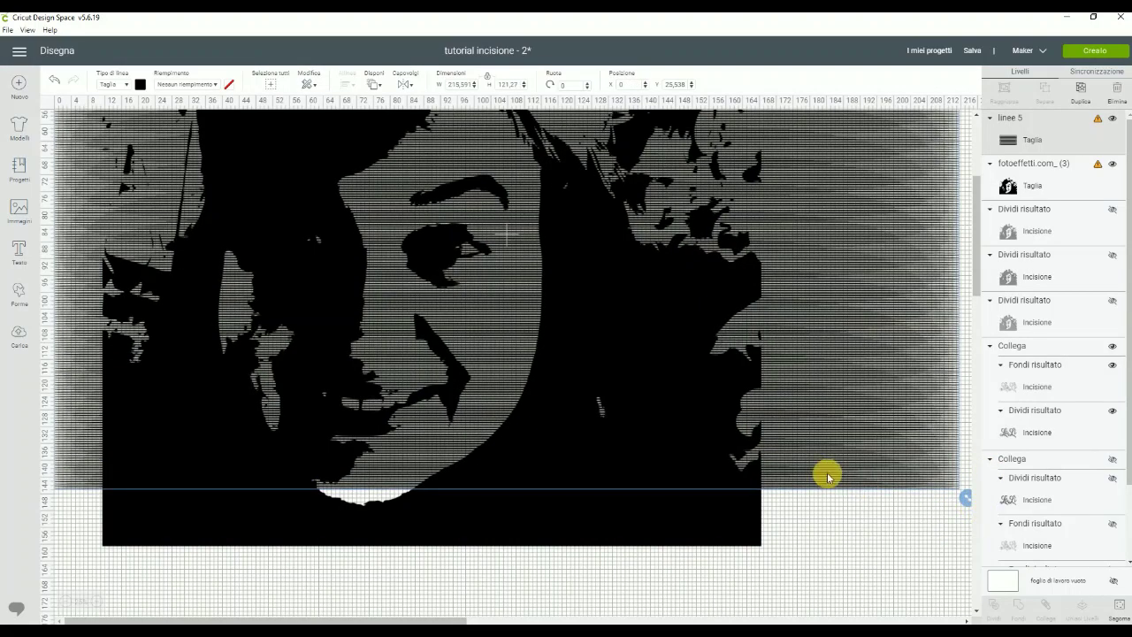
Check the pattern's coverage of the portrait and move linee 5 to about X 12, Y 15.5 cm.
{"action": "scroll", "coordinate": [827, 478], "scroll_direction": "up", "scroll_amount": 5}
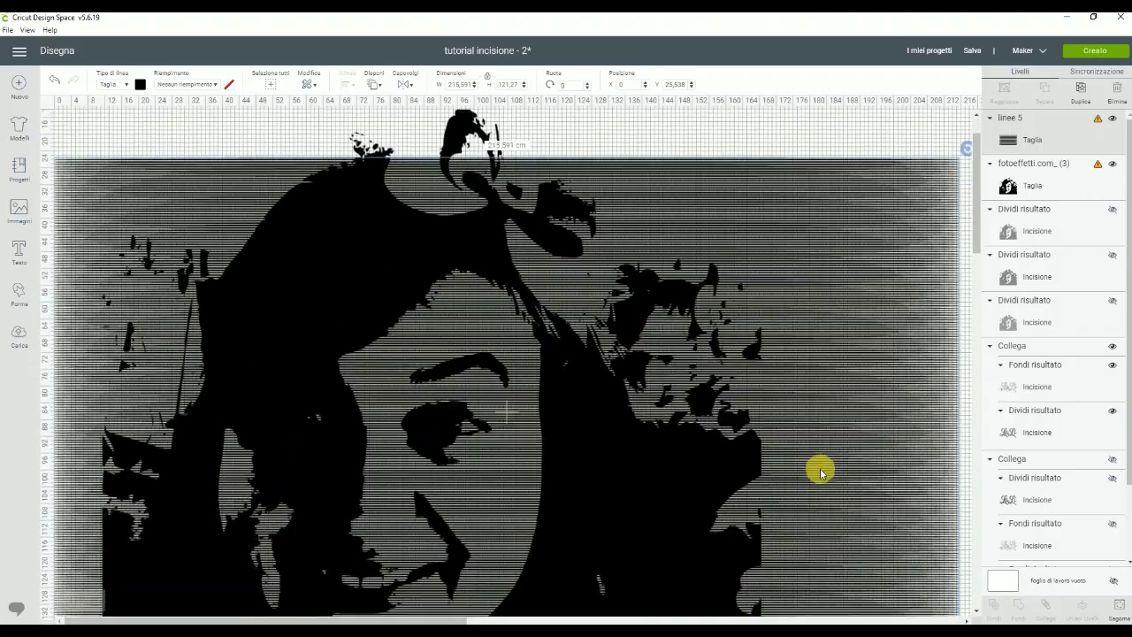
{"action": "scroll", "coordinate": [820, 473], "scroll_direction": "down", "scroll_amount": 5}
{"action": "left_click", "coordinate": [758, 542]}
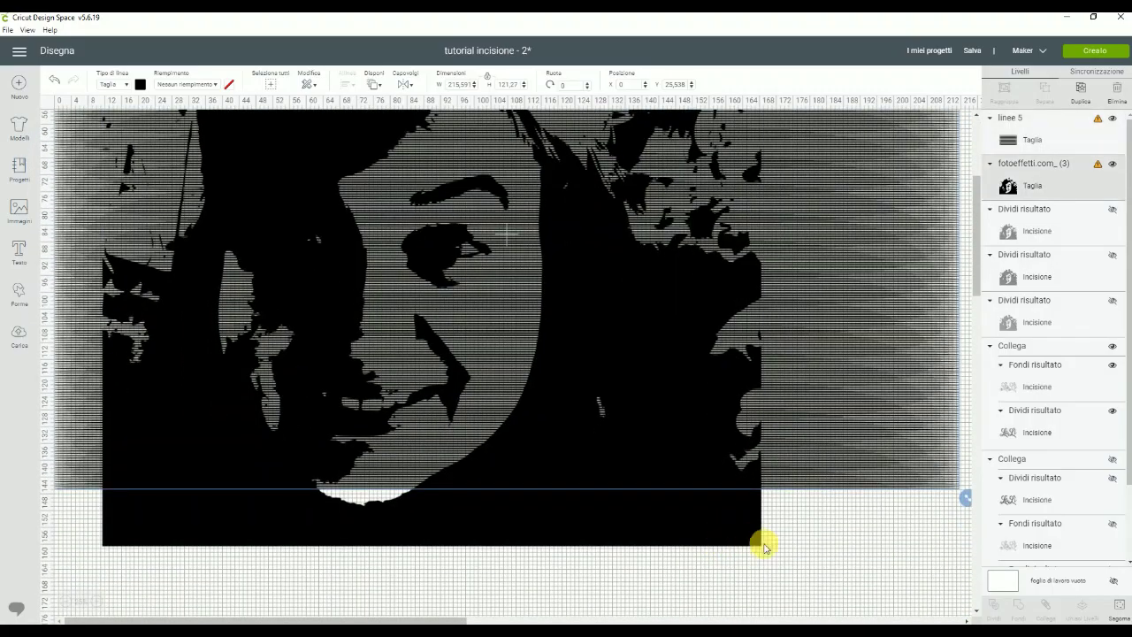
{"action": "left_click", "coordinate": [852, 464]}
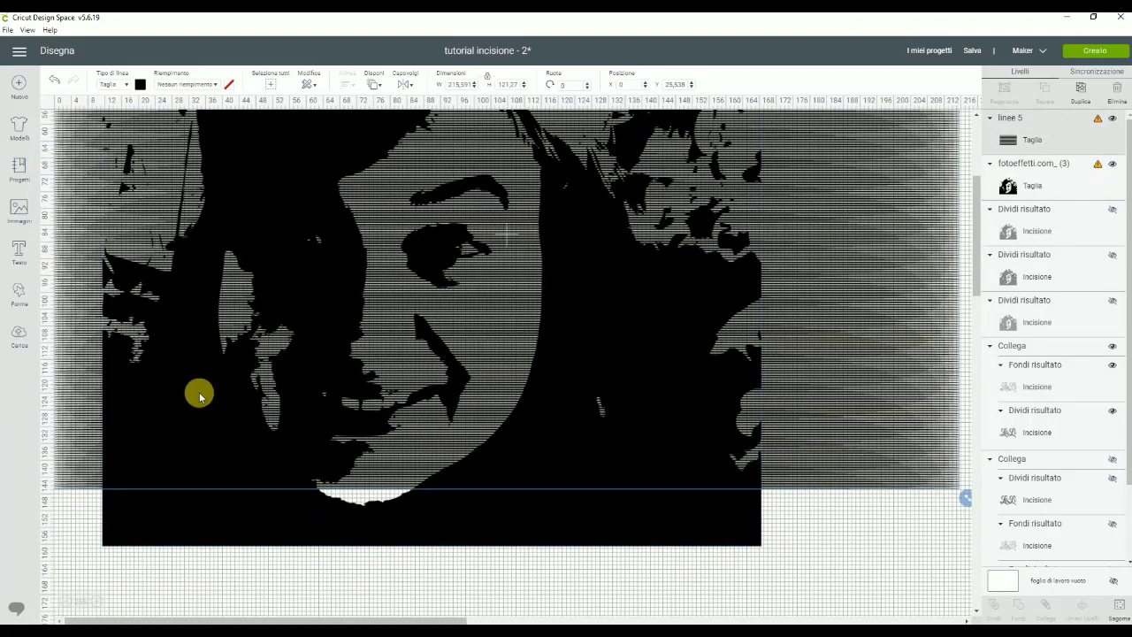
{"action": "scroll", "coordinate": [460, 435], "scroll_direction": "down", "scroll_amount": 5}
{"action": "scroll", "coordinate": [434, 429], "scroll_direction": "up", "scroll_amount": 10}
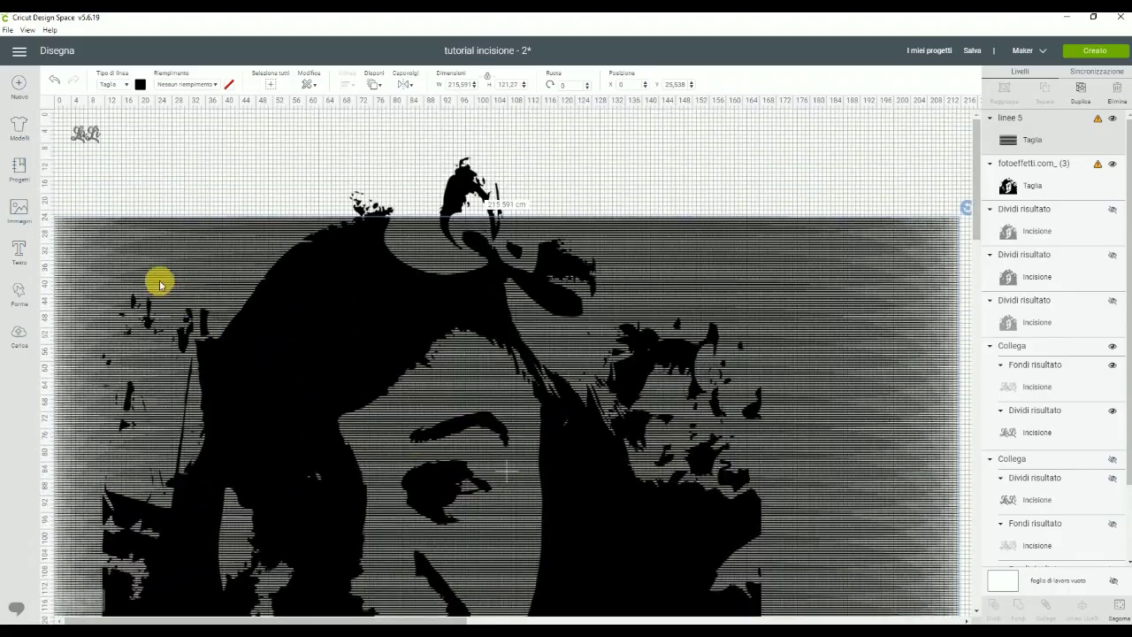
{"action": "left_click_drag", "start_coordinate": [157, 280], "coordinate": [218, 263]}
Stretch linee 5 with unlocked proportions to about 200 by 185.5 cm and nudge it over the portrait's side edge.
{"action": "scroll", "coordinate": [265, 397], "scroll_direction": "down", "scroll_amount": 4}
{"action": "scroll", "coordinate": [268, 399], "scroll_direction": "down", "scroll_amount": 5}
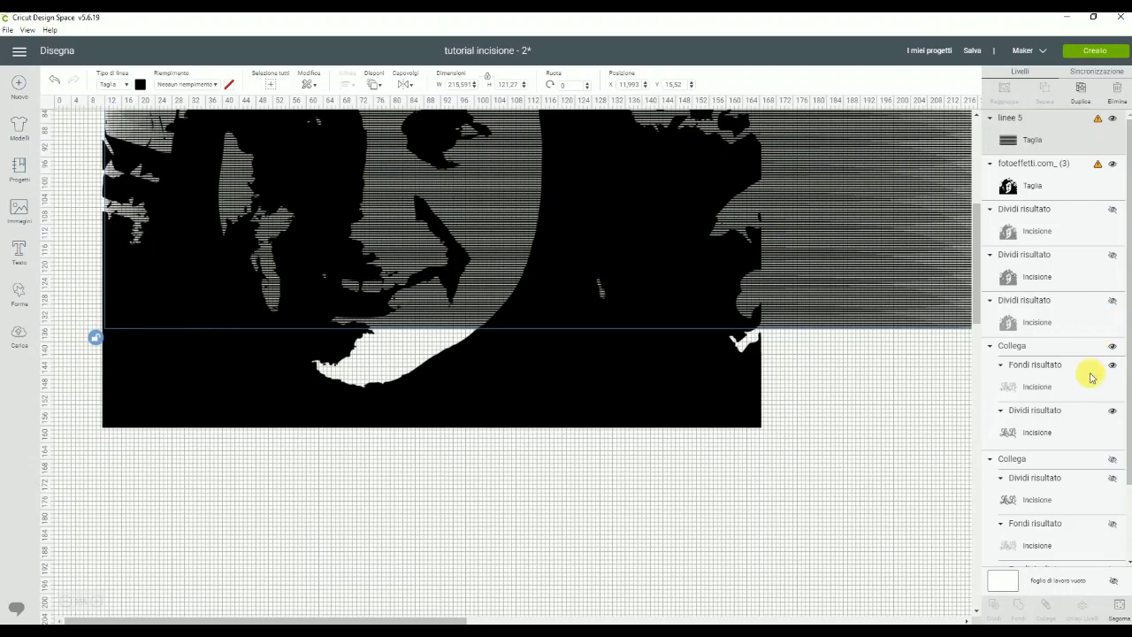
{"action": "left_click", "coordinate": [931, 617]}
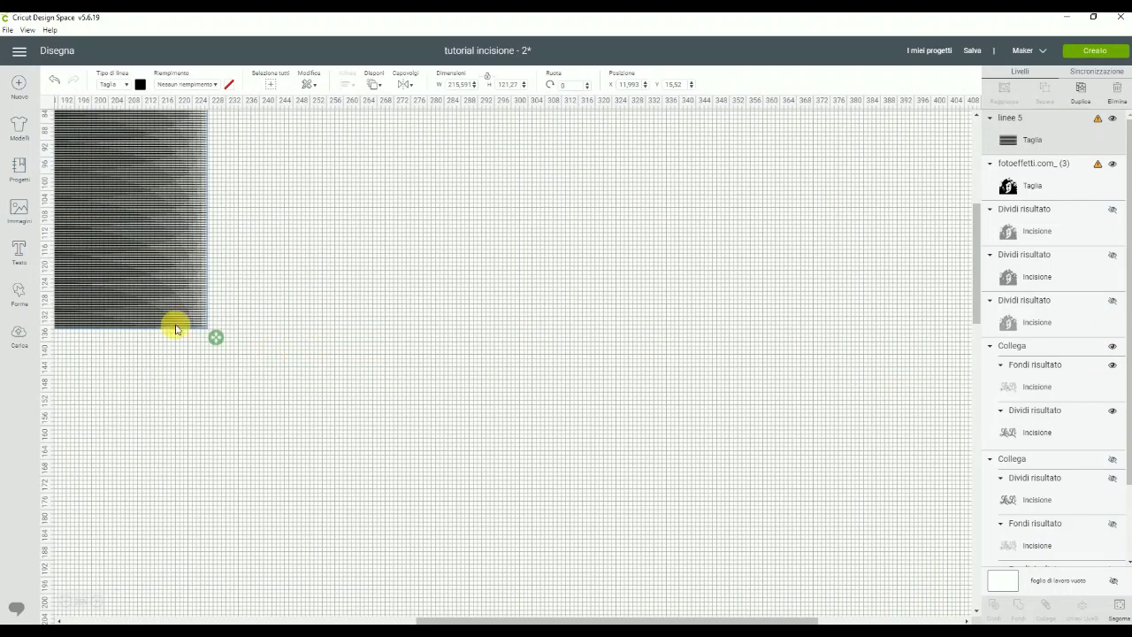
{"action": "left_click_drag", "start_coordinate": [213, 338], "coordinate": [150, 502]}
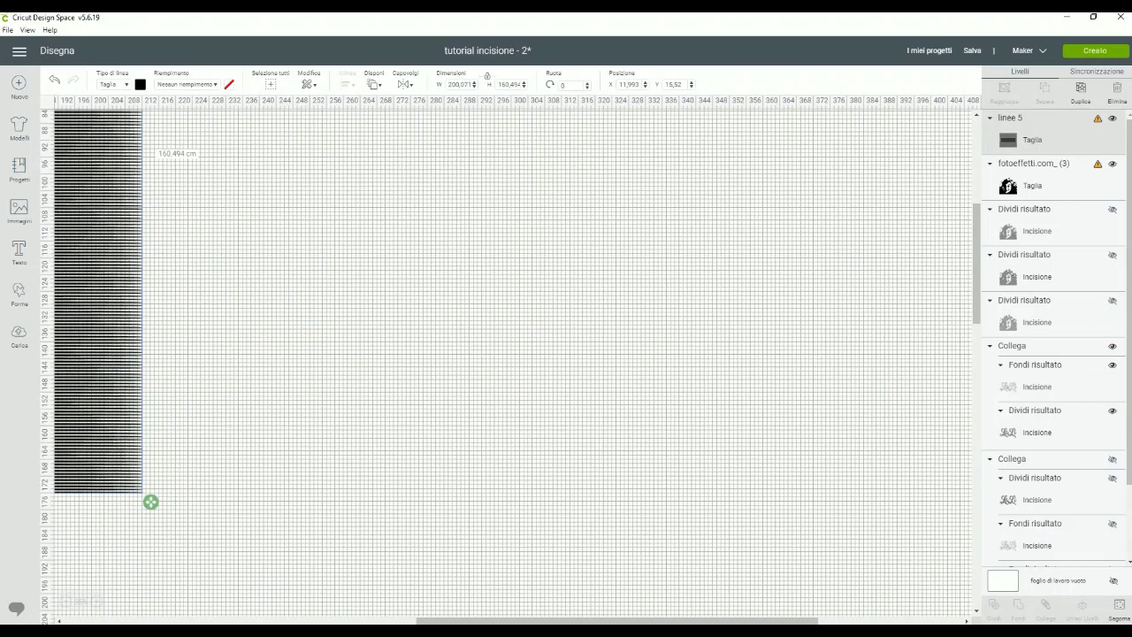
{"action": "left_click_drag", "start_coordinate": [485, 619], "coordinate": [119, 573]}
{"action": "left_click_drag", "start_coordinate": [961, 519], "coordinate": [954, 612]}
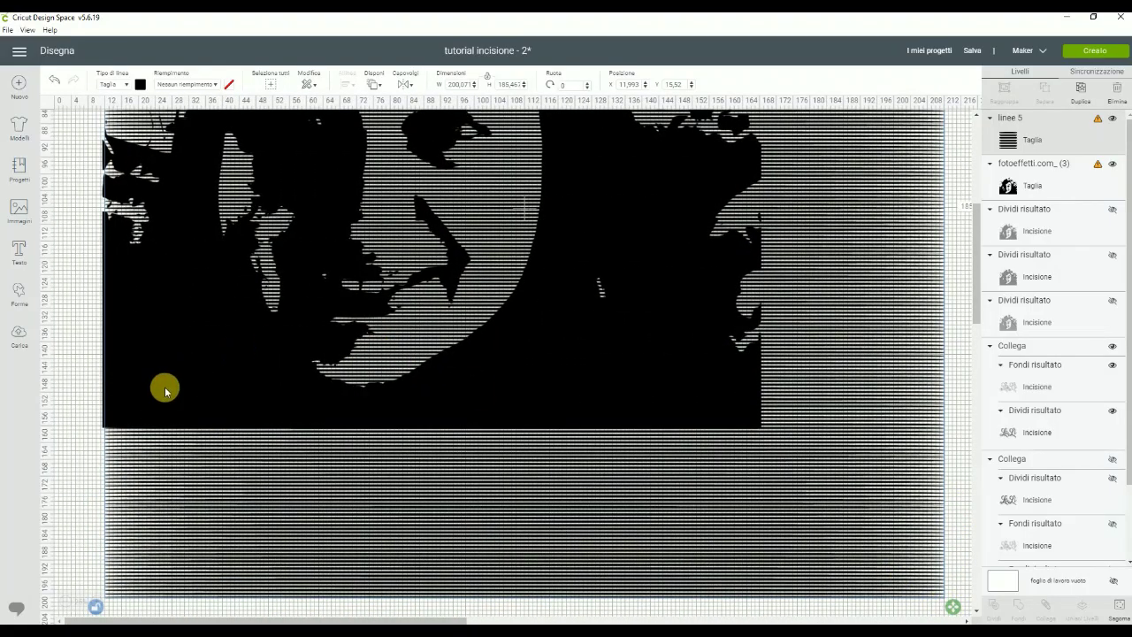
{"action": "left_click_drag", "start_coordinate": [175, 380], "coordinate": [159, 371]}
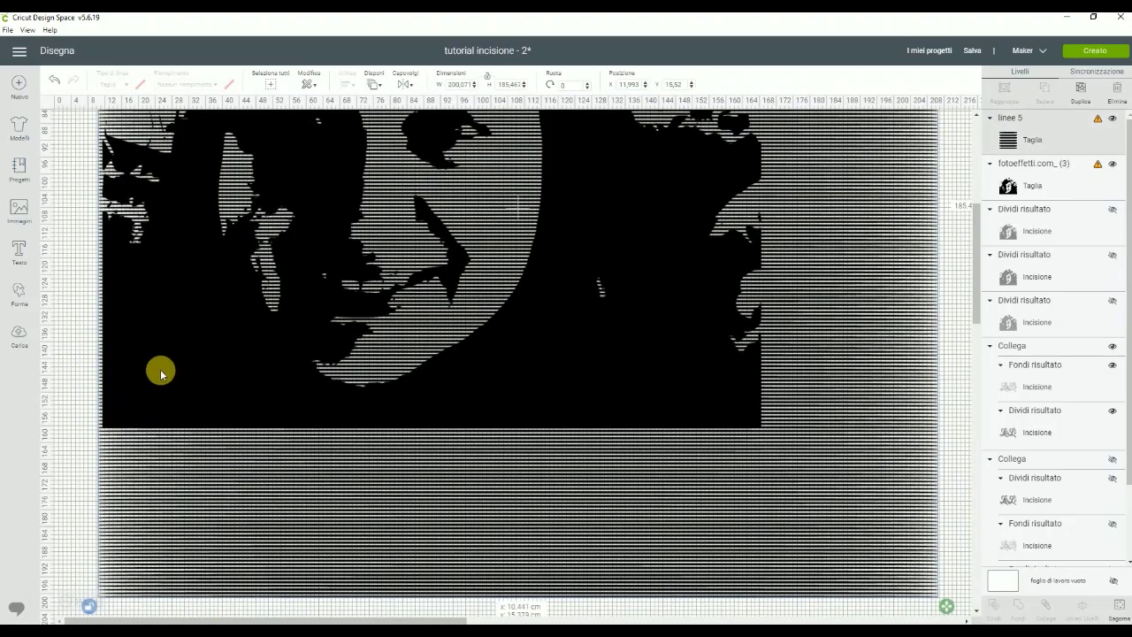
Send linee 5 to the back and move the portrait within it to about X 15.2, Y 17.8 cm.
{"action": "right_click", "coordinate": [875, 314]}
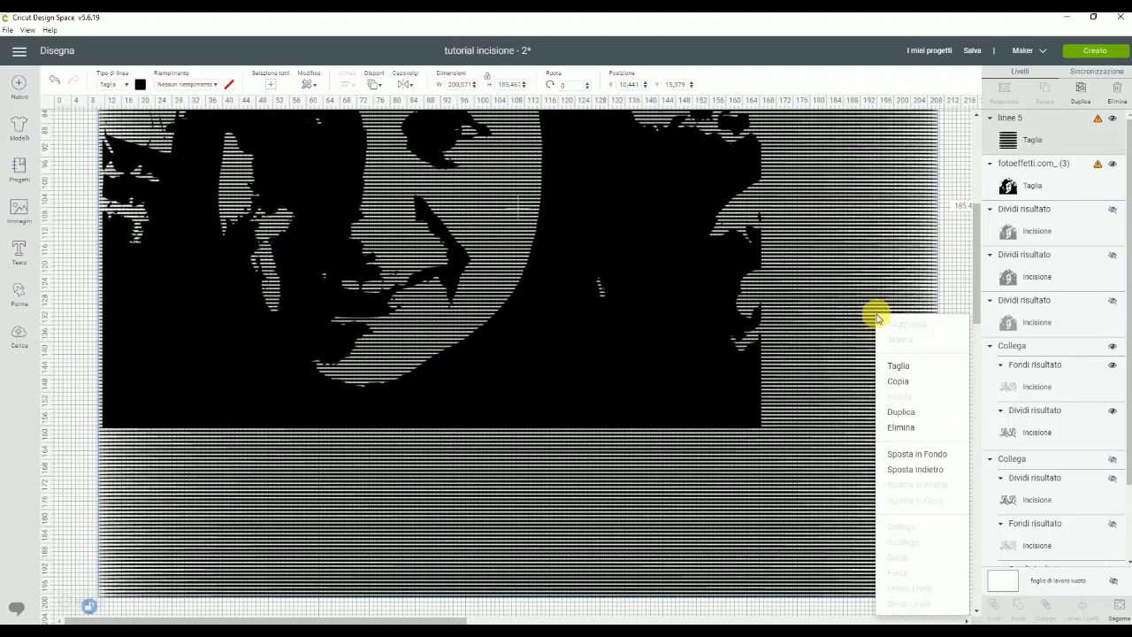
{"action": "left_click", "coordinate": [900, 450]}
{"action": "scroll", "coordinate": [822, 383], "scroll_direction": "up", "scroll_amount": 5}
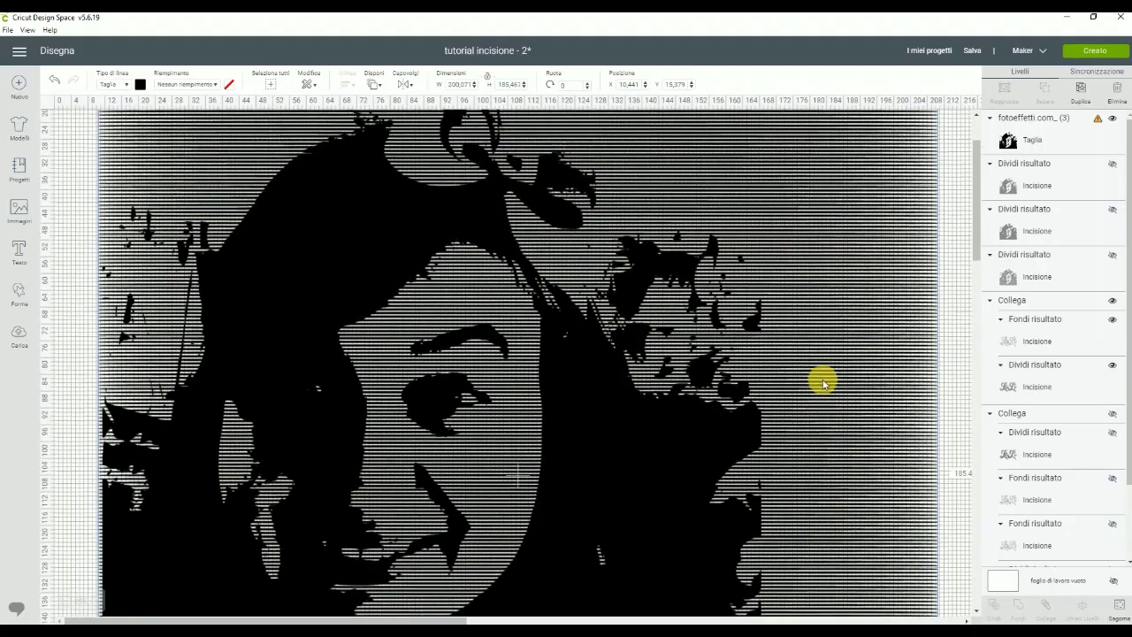
{"action": "left_click", "coordinate": [551, 336]}
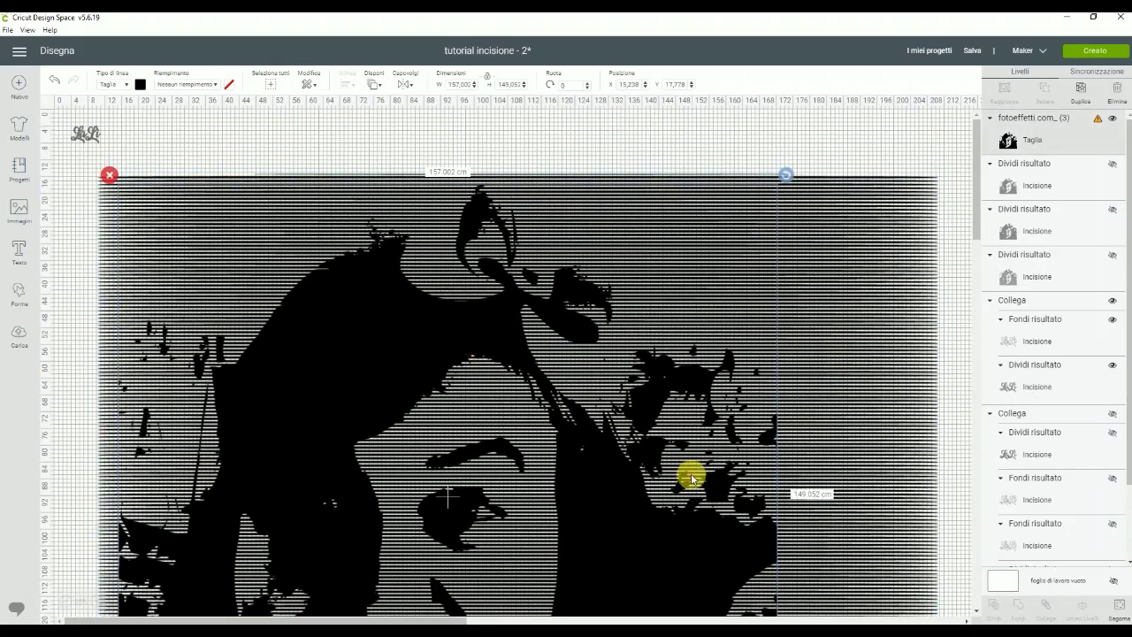
Enlarge the portrait to about 191 cm wide within linee 5 and slice the two together.
{"action": "scroll", "coordinate": [645, 447], "scroll_direction": "down", "scroll_amount": 5}
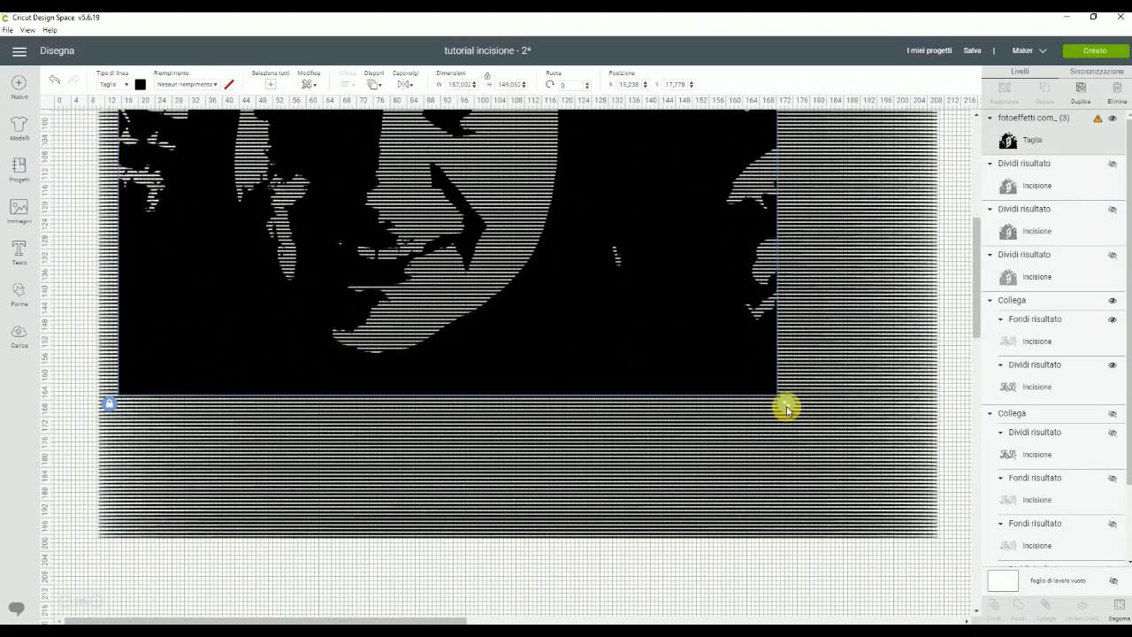
{"action": "left_click_drag", "start_coordinate": [787, 409], "coordinate": [789, 449]}
{"action": "left_click", "coordinate": [852, 571]}
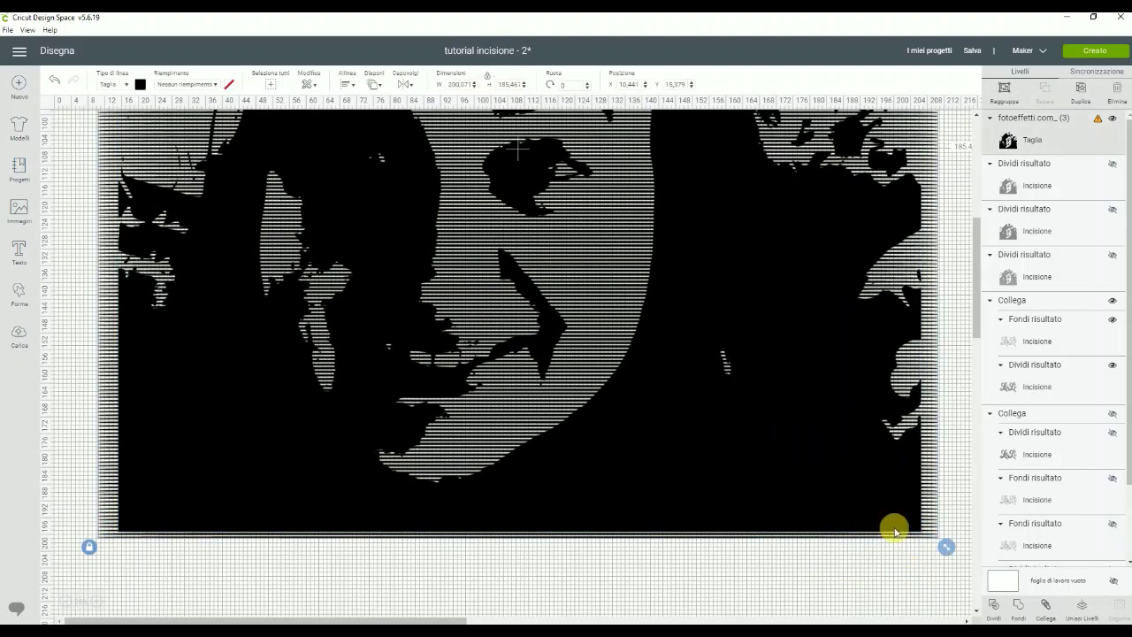
{"action": "left_click", "coordinate": [996, 609]}
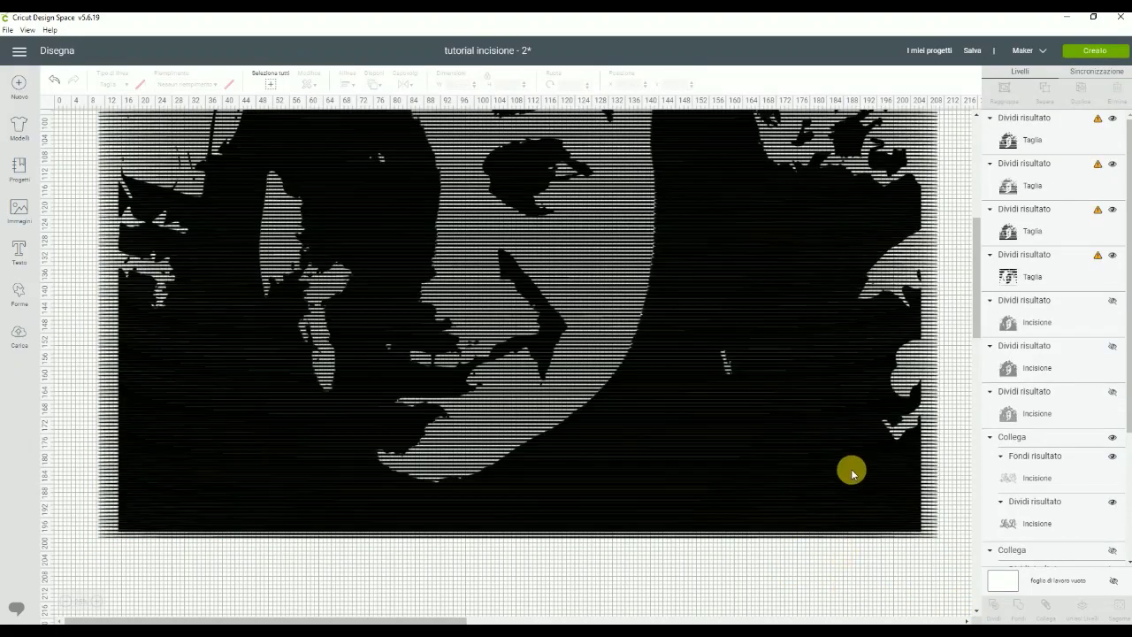
Delete the leftover line pattern surrounding the sliced portrait and check the remaining shape.
{"action": "left_click", "coordinate": [925, 362]}
{"action": "key", "text": "Delete"}
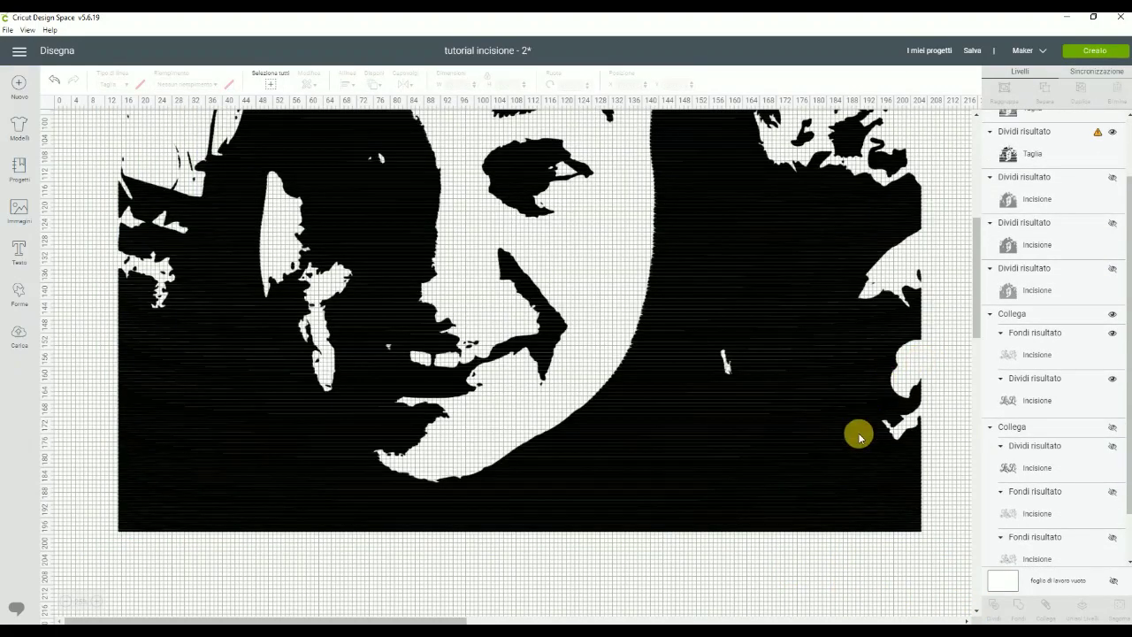
{"action": "scroll", "coordinate": [835, 450], "scroll_direction": "up", "scroll_amount": 5}
{"action": "scroll", "coordinate": [835, 451], "scroll_direction": "up", "scroll_amount": 3}
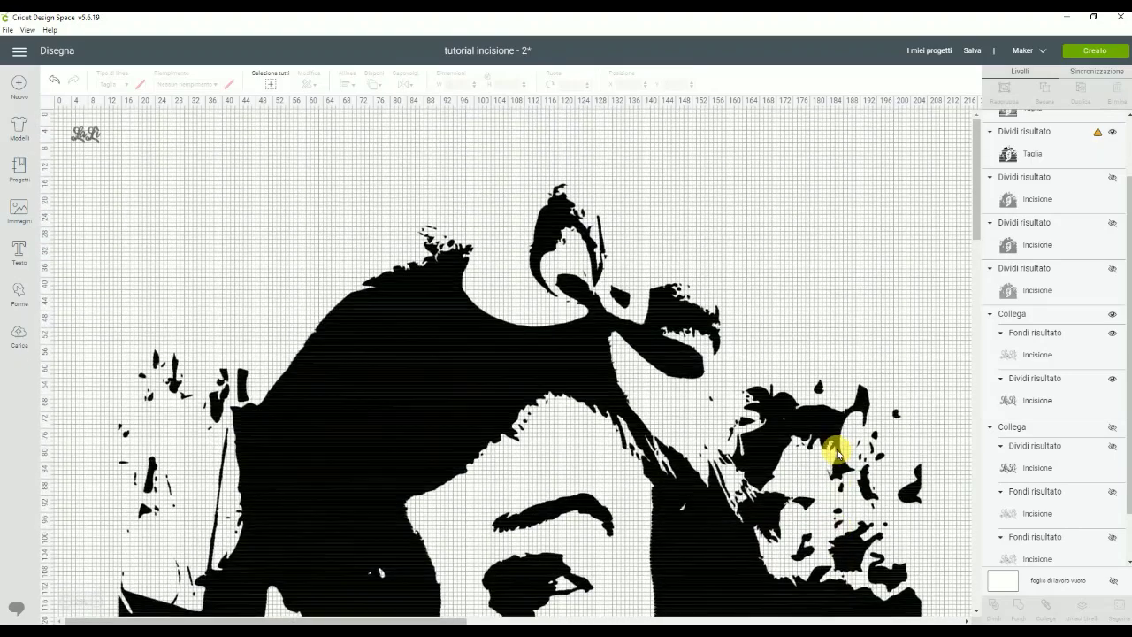
{"action": "scroll", "coordinate": [834, 450], "scroll_direction": "down", "scroll_amount": 8}
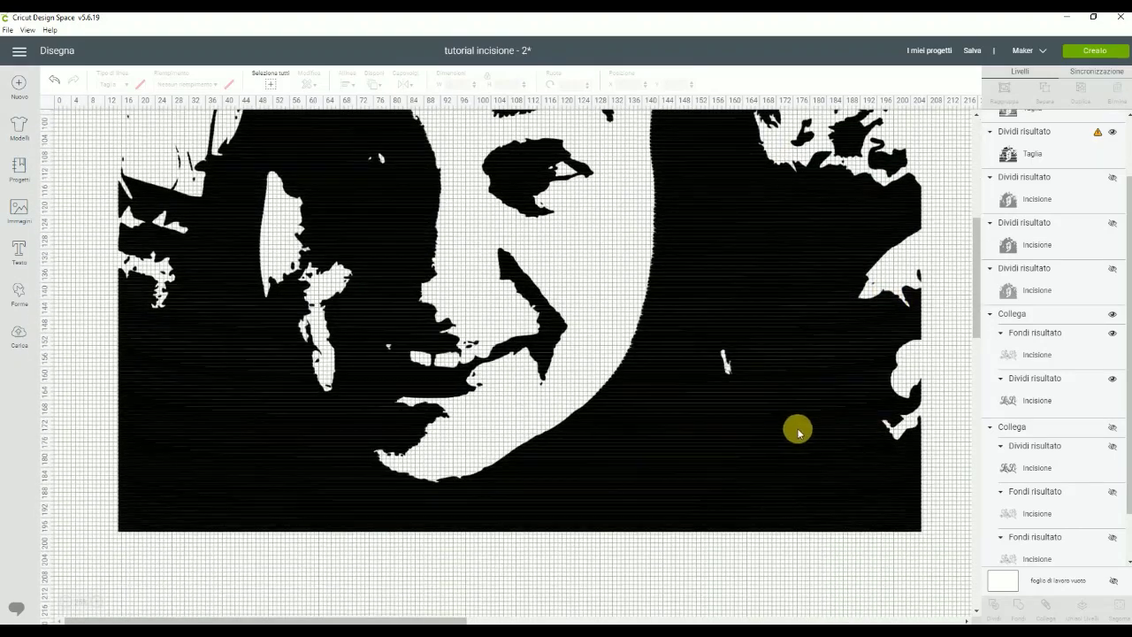
Separate the stacked slice results by shrinking two to about 121.5 and 140.4 cm wide and moving the second down to about Y 90.4 cm.
{"action": "left_click", "coordinate": [798, 432]}
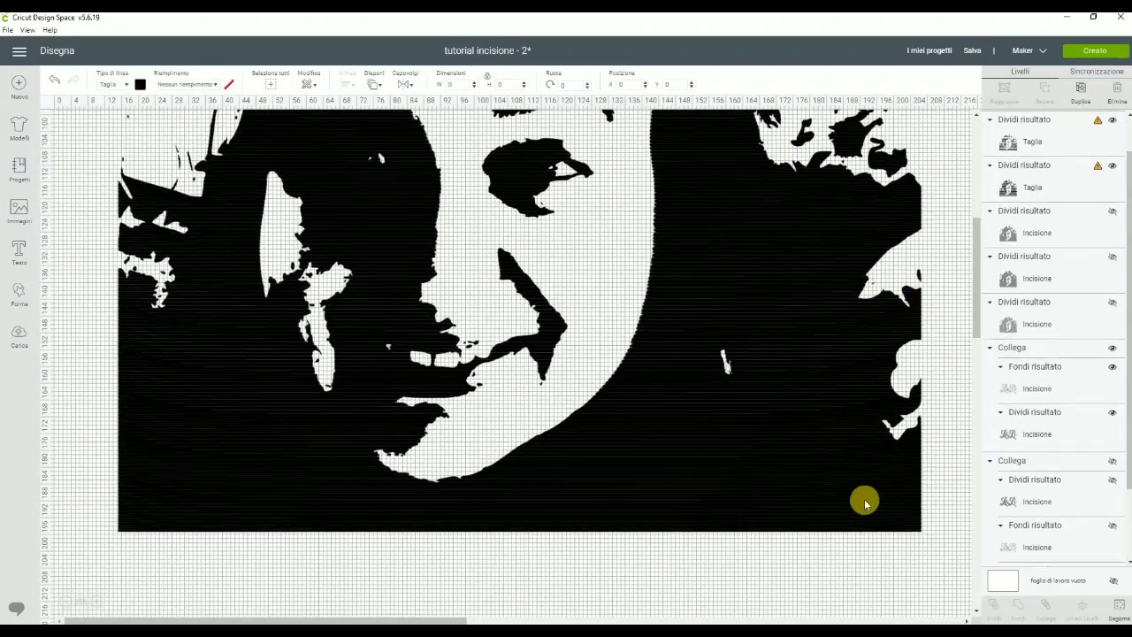
{"action": "left_click_drag", "start_coordinate": [920, 538], "coordinate": [632, 283]}
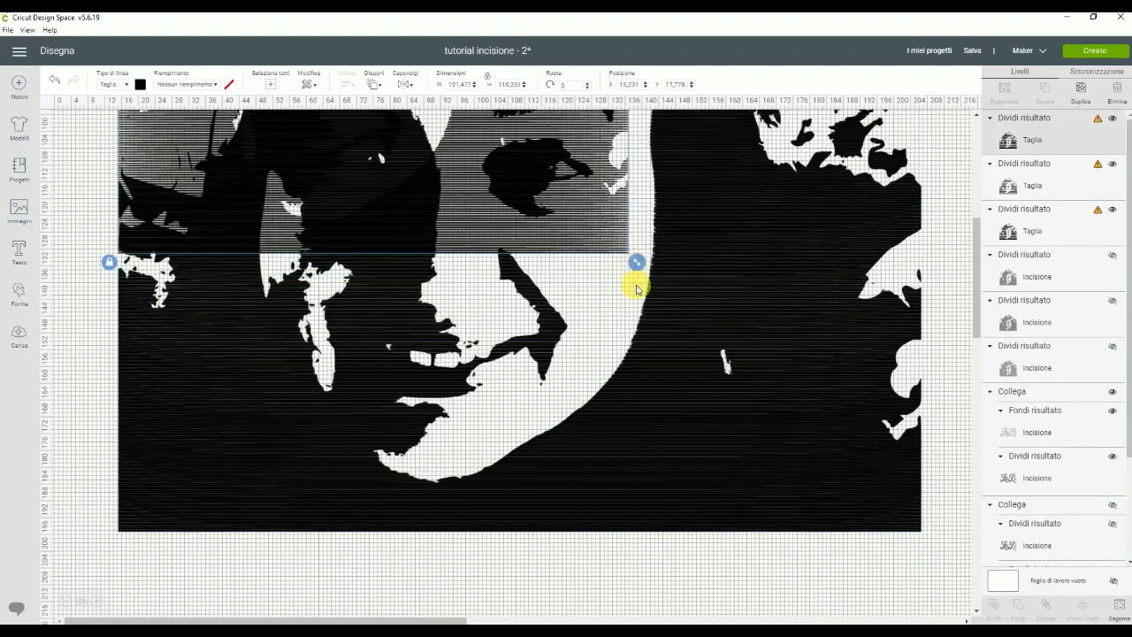
{"action": "left_click", "coordinate": [707, 356]}
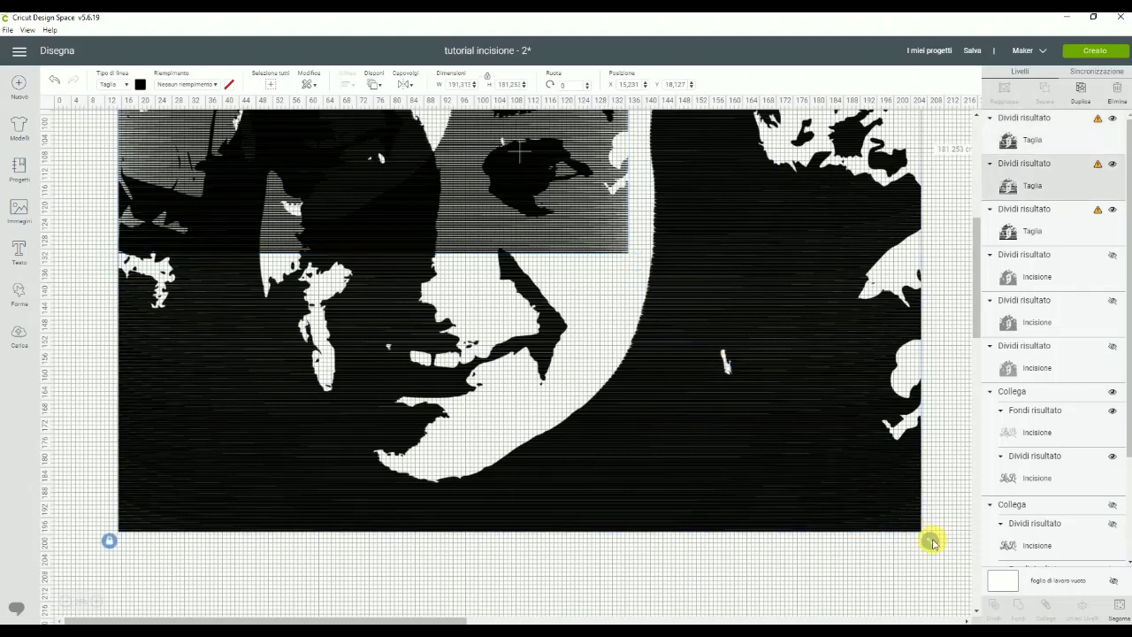
{"action": "left_click_drag", "start_coordinate": [930, 539], "coordinate": [715, 338]}
{"action": "left_click_drag", "start_coordinate": [602, 281], "coordinate": [612, 576]}
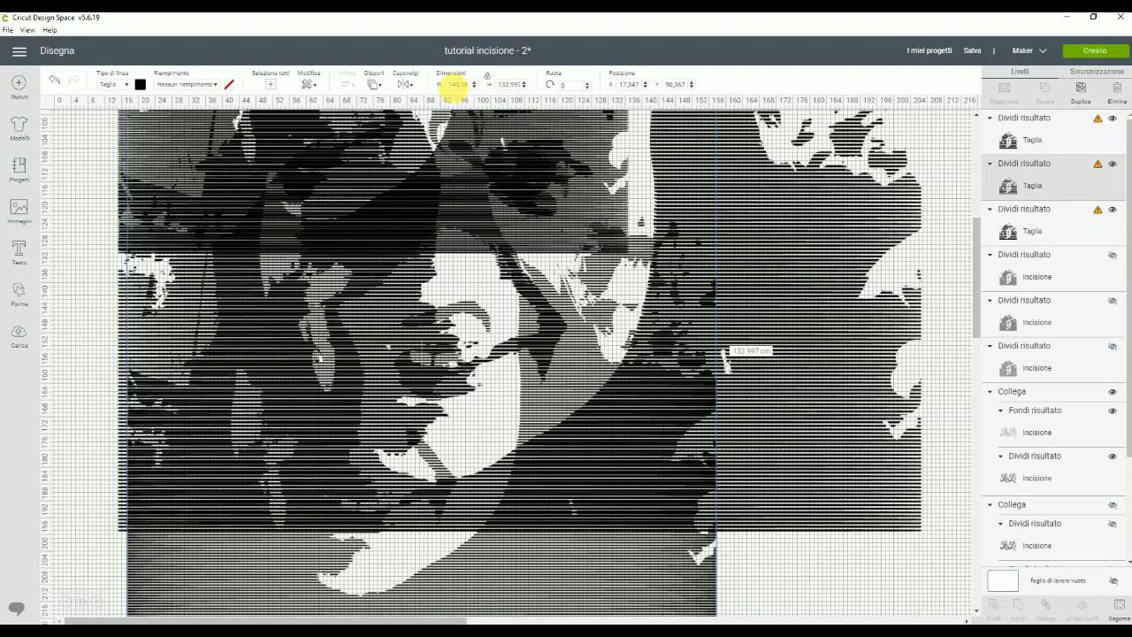
Set the width of the lowered portrait and of the full-size portrait beneath it to 7 cm.
{"action": "left_click", "coordinate": [464, 83]}
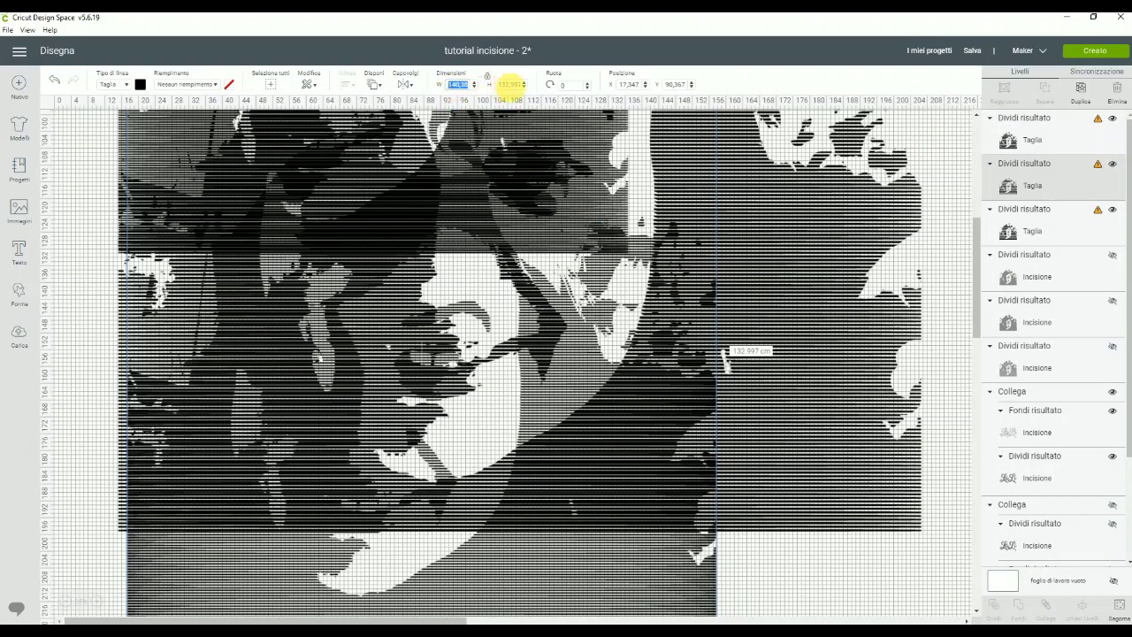
{"action": "left_click", "coordinate": [511, 84]}
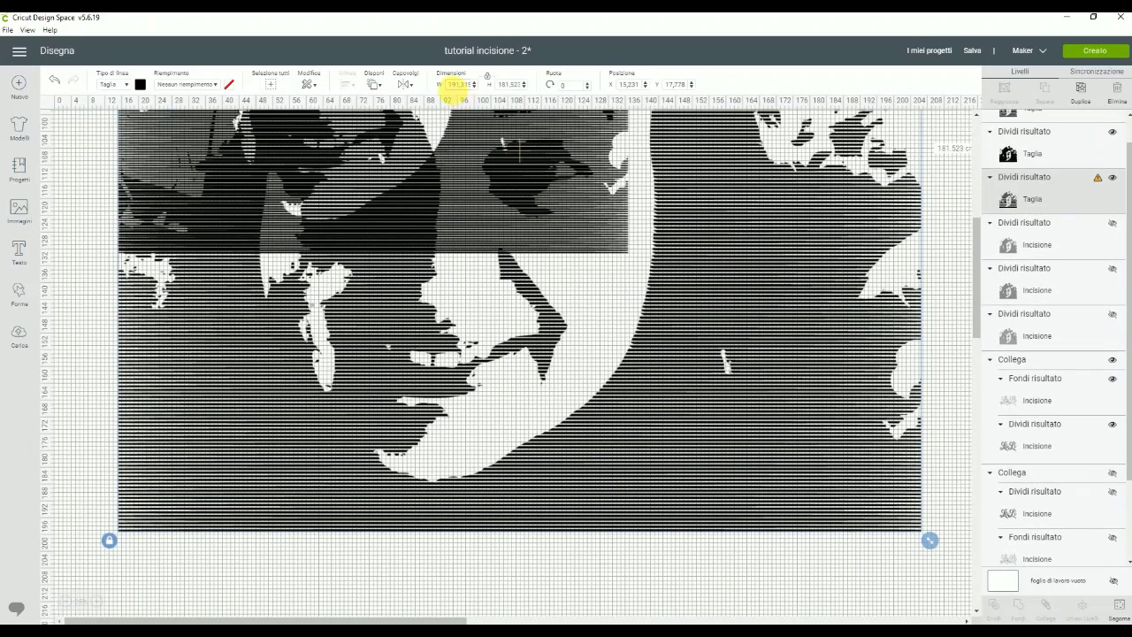
{"action": "left_click", "coordinate": [458, 83]}
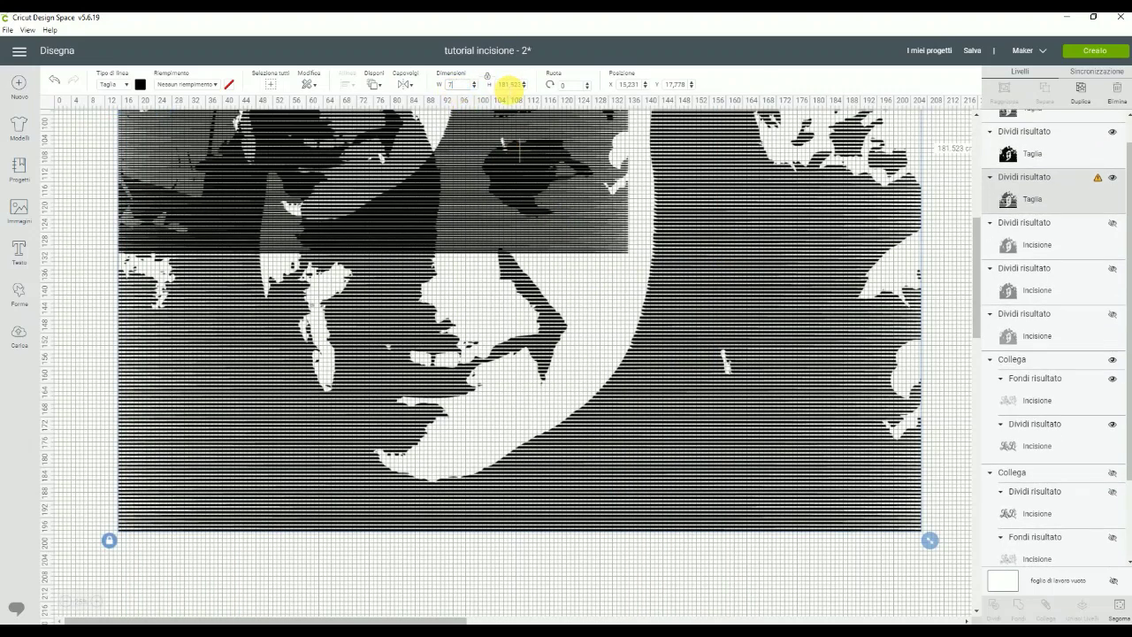
{"action": "left_click", "coordinate": [511, 84]}
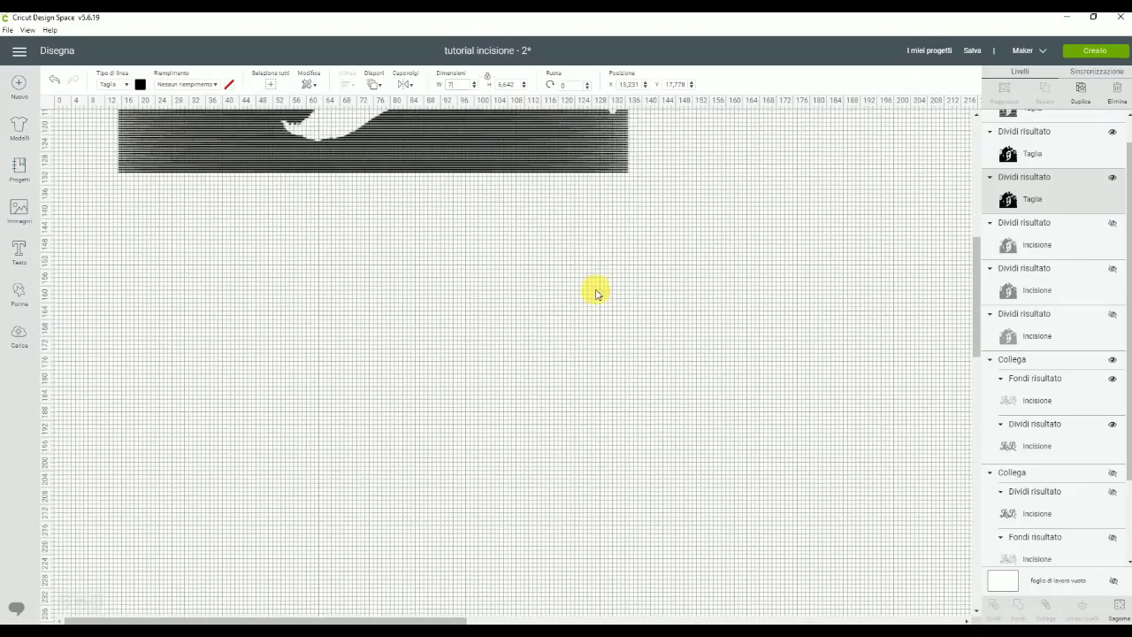
Move the remaining large portrait to about X 66.7, Y 16.2 cm and set its width to 7 cm.
{"action": "scroll", "coordinate": [596, 291], "scroll_direction": "up", "scroll_amount": 10}
{"action": "left_click_drag", "start_coordinate": [387, 289], "coordinate": [595, 283]}
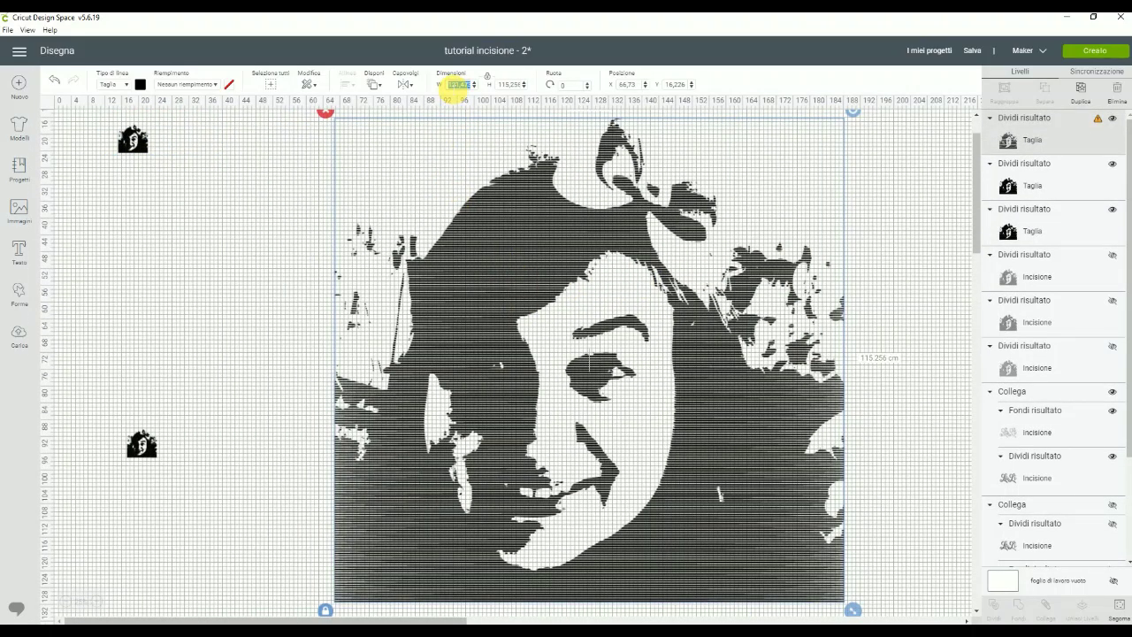
{"action": "left_click", "coordinate": [456, 82]}
{"action": "type", "text": "7"}
{"action": "key", "text": "Return"}
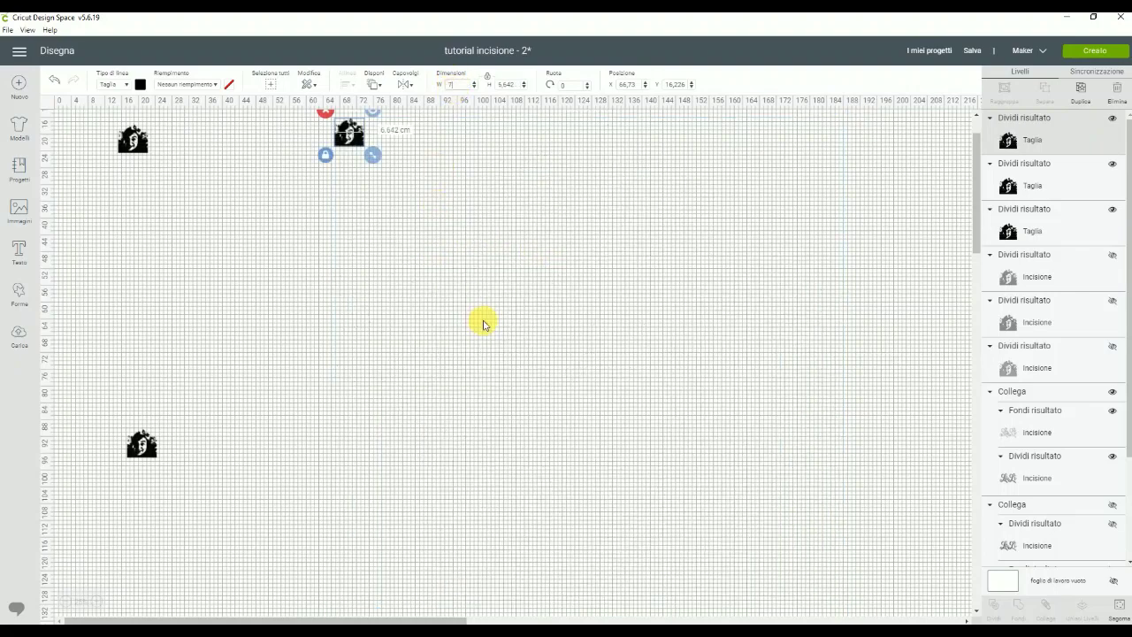
Bring the two outlying small portraits next to the first one, at about X 26.4 and X 37.4 cm.
{"action": "left_click_drag", "start_coordinate": [146, 444], "coordinate": [184, 132]}
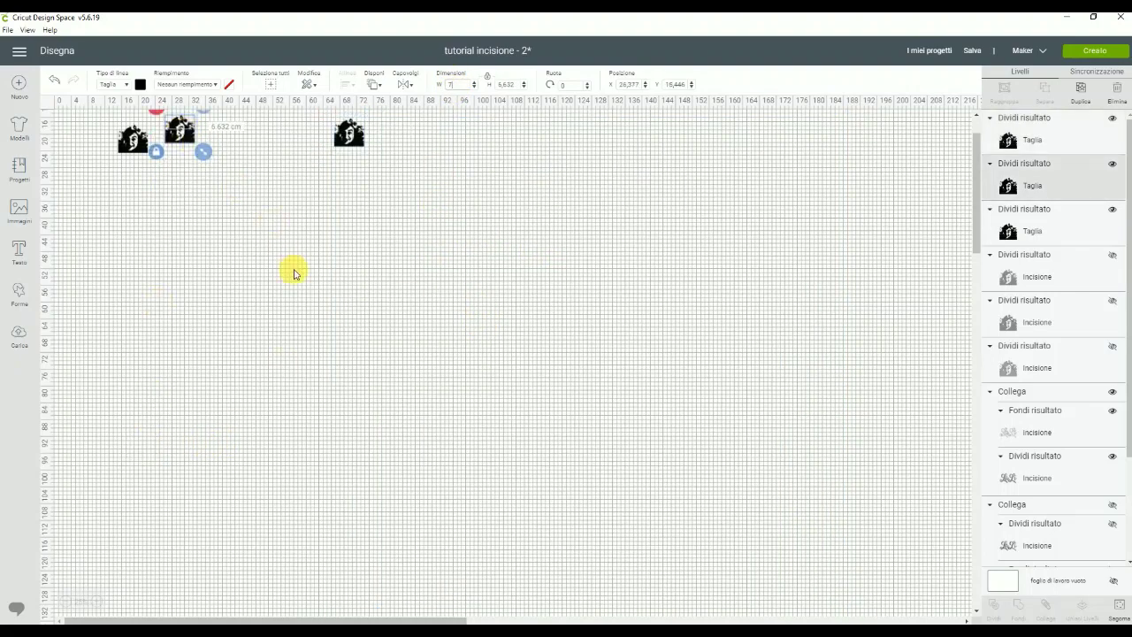
{"action": "scroll", "coordinate": [295, 274], "scroll_direction": "up", "scroll_amount": 2}
{"action": "left_click_drag", "start_coordinate": [323, 195], "coordinate": [200, 196]}
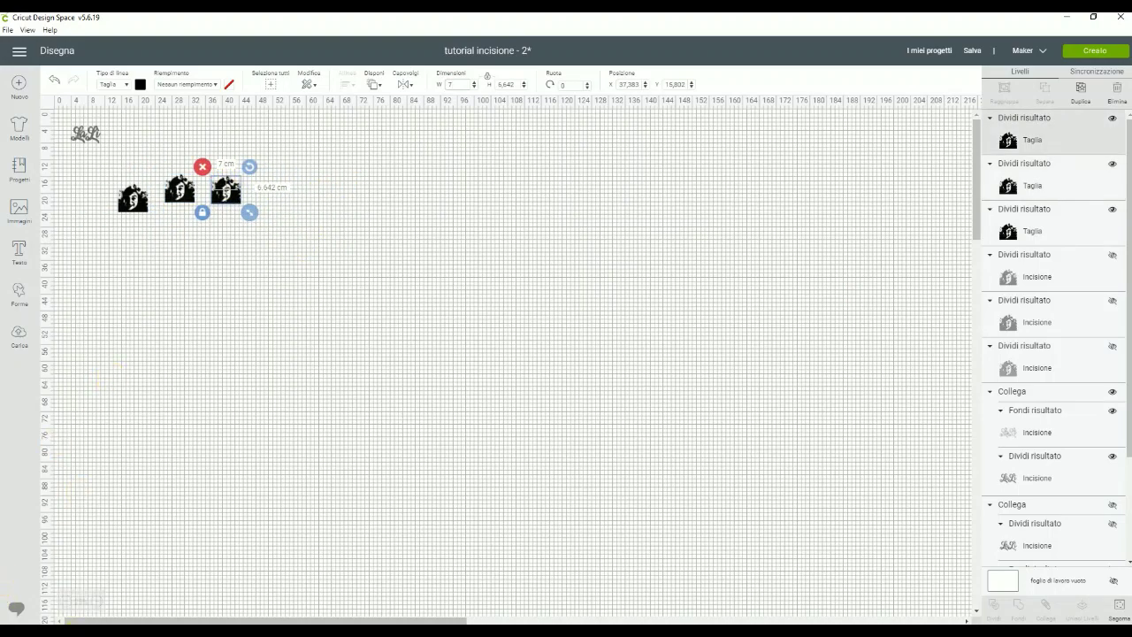
Arrange the three 7 cm portraits in a row just below the LaLì lettering, starting at about X 5.3, Y 8.7 cm.
{"action": "left_click", "coordinate": [99, 602]}
{"action": "left_click", "coordinate": [99, 603]}
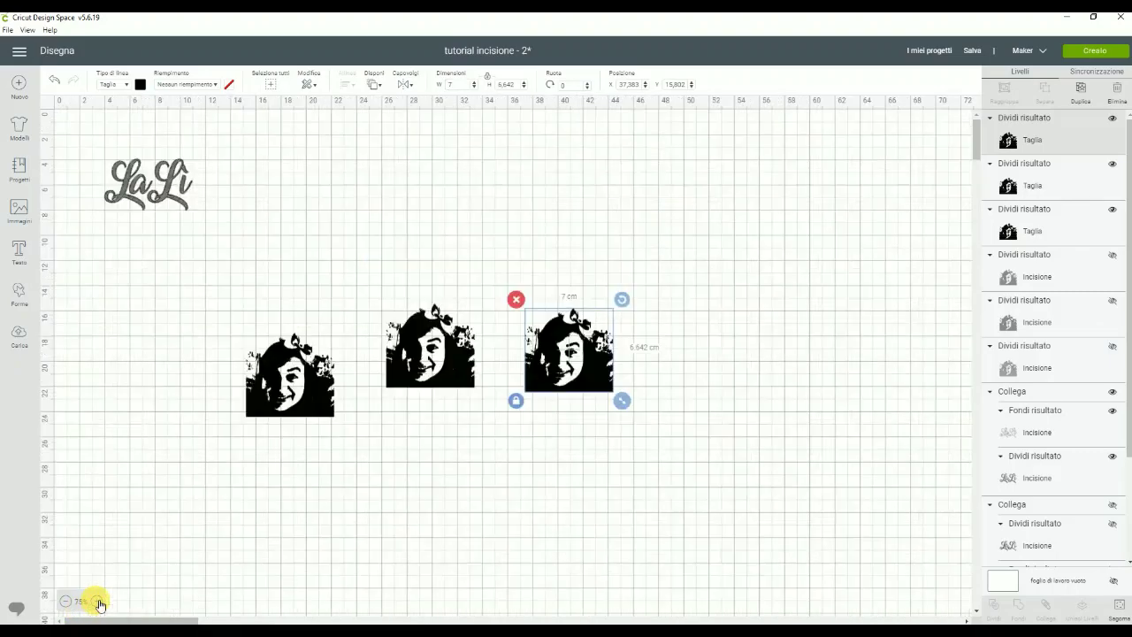
{"action": "left_click", "coordinate": [99, 603]}
{"action": "scroll", "coordinate": [655, 543], "scroll_direction": "right", "scroll_amount": 10}
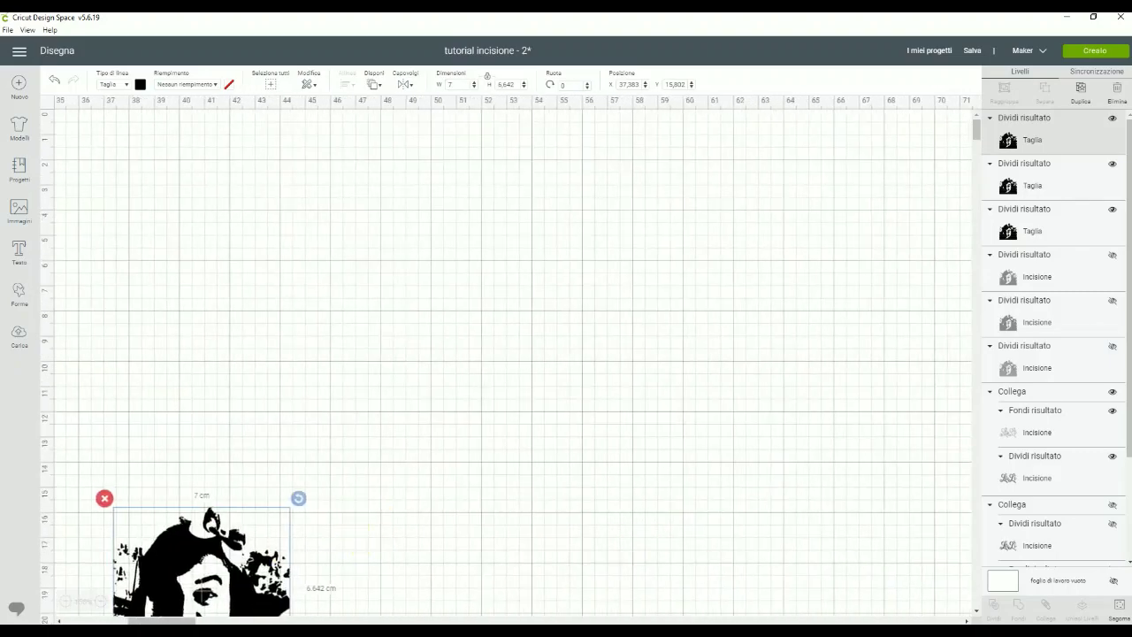
{"action": "scroll", "coordinate": [325, 616], "scroll_direction": "right", "scroll_amount": 15}
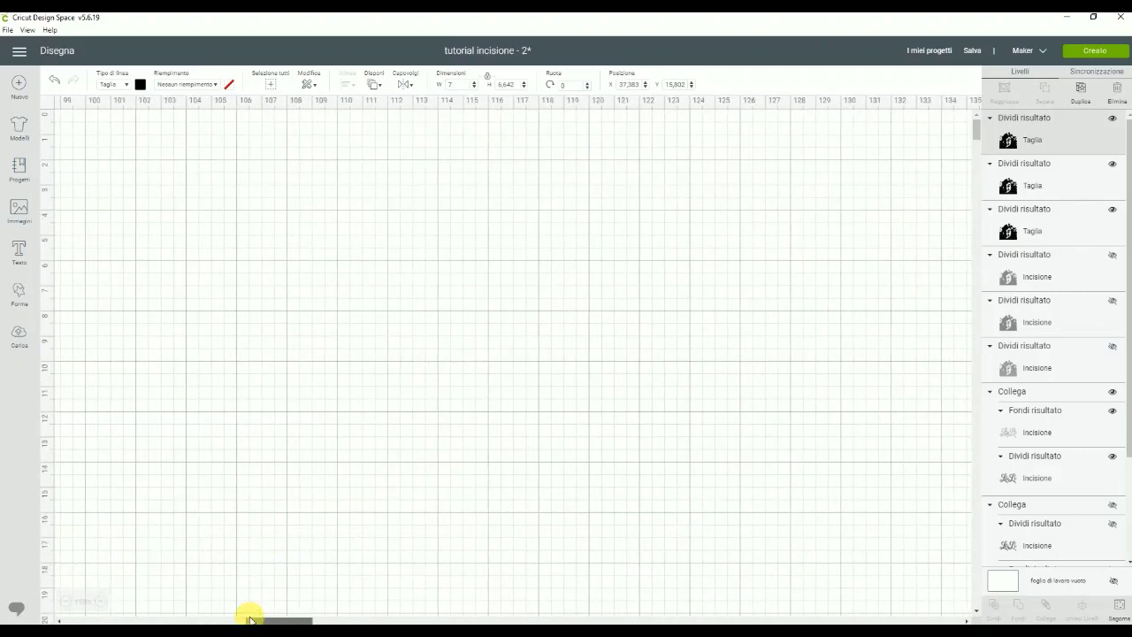
{"action": "left_click_drag", "start_coordinate": [250, 620], "coordinate": [75, 619]}
{"action": "scroll", "coordinate": [792, 427], "scroll_direction": "down", "scroll_amount": 3}
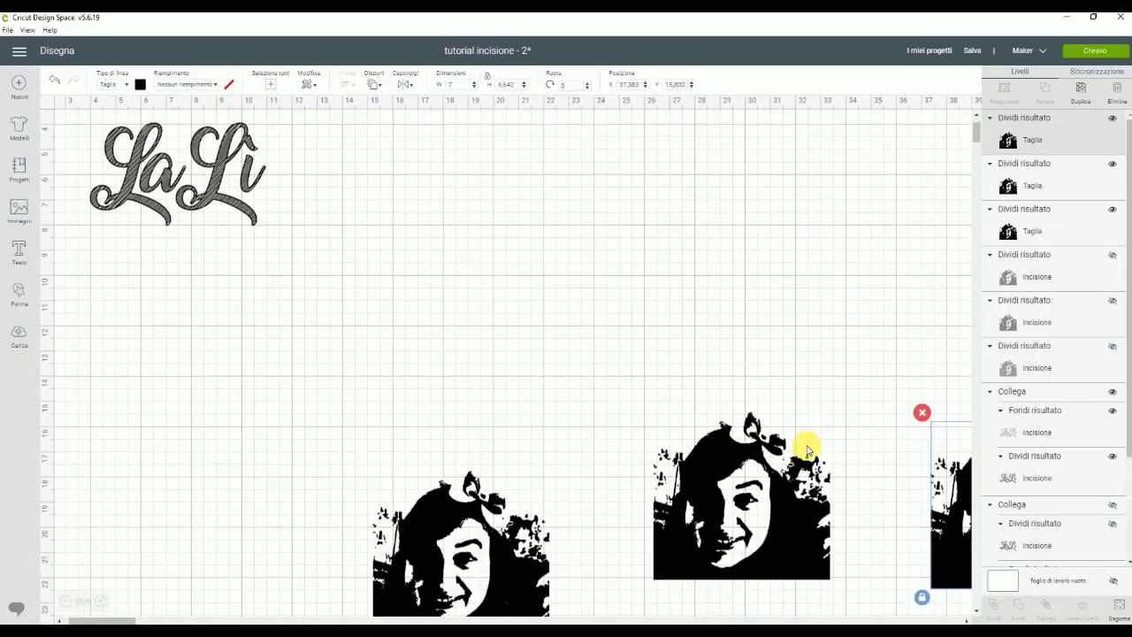
{"action": "left_click_drag", "start_coordinate": [518, 462], "coordinate": [263, 253]}
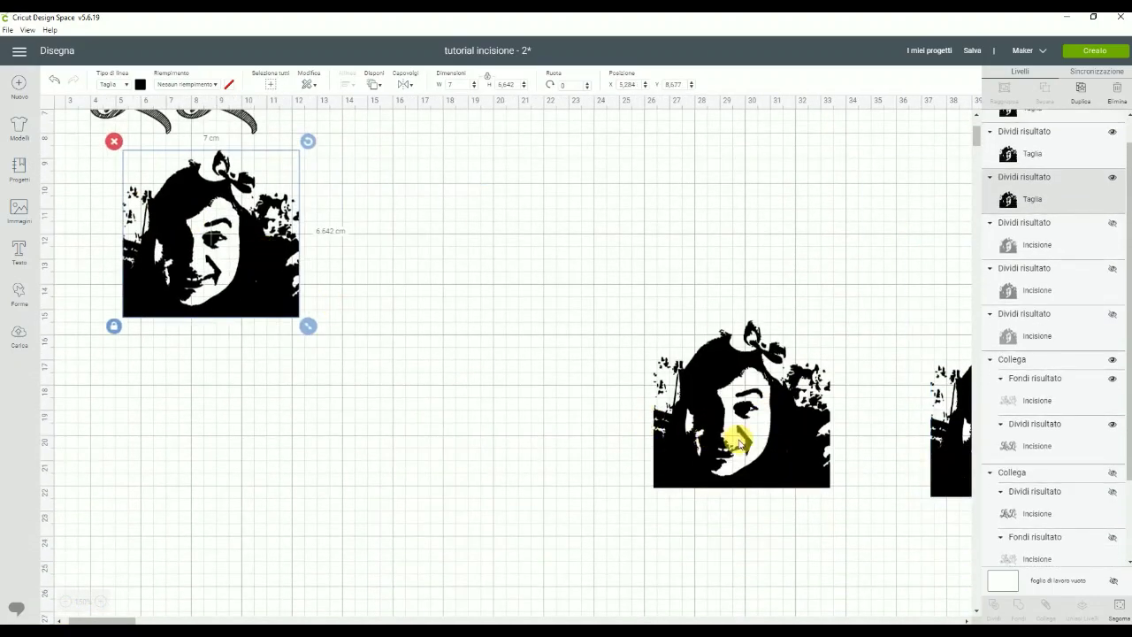
{"action": "left_click_drag", "start_coordinate": [733, 434], "coordinate": [411, 270]}
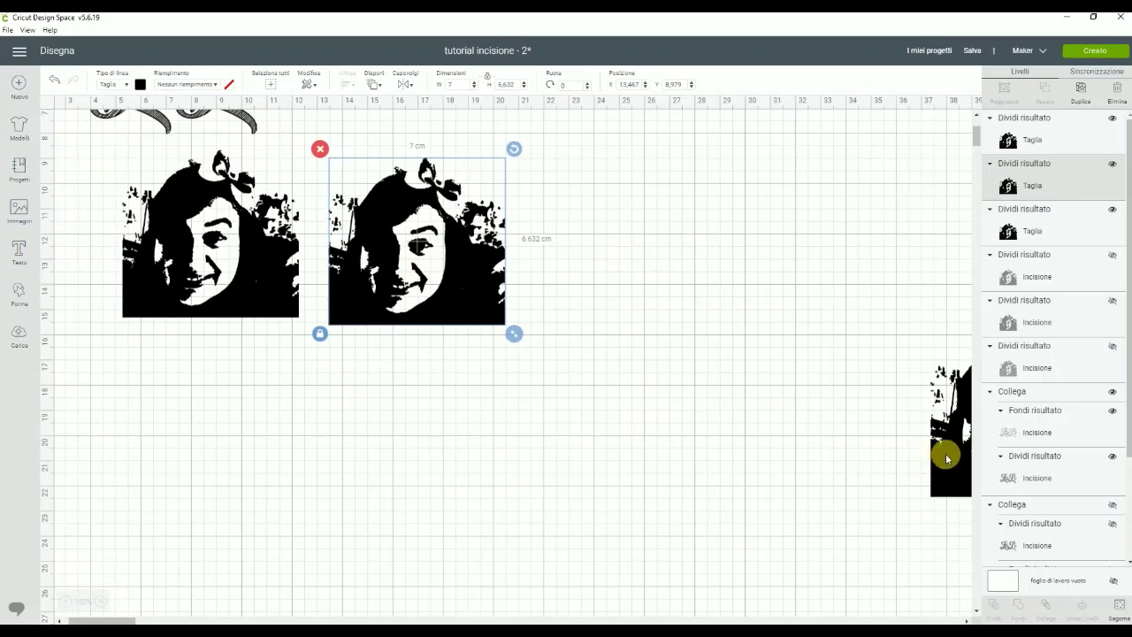
{"action": "left_click_drag", "start_coordinate": [943, 454], "coordinate": [560, 283]}
{"action": "left_click", "coordinate": [657, 390]}
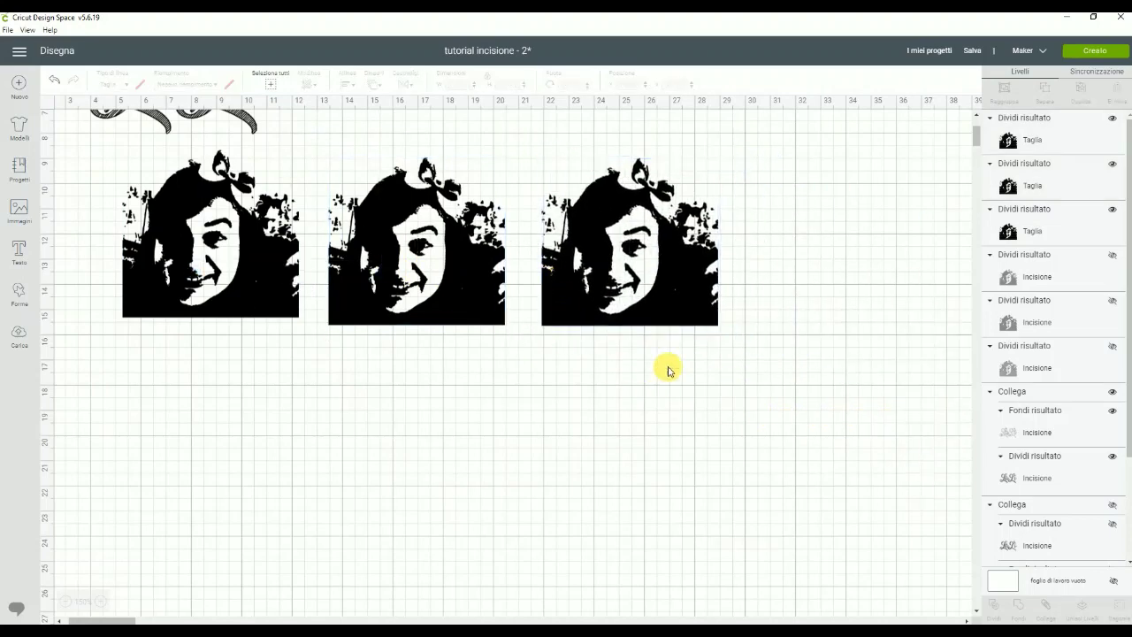
Change the line type of all three small portraits from Taglia to Incisione.
{"action": "left_click_drag", "start_coordinate": [692, 381], "coordinate": [123, 235]}
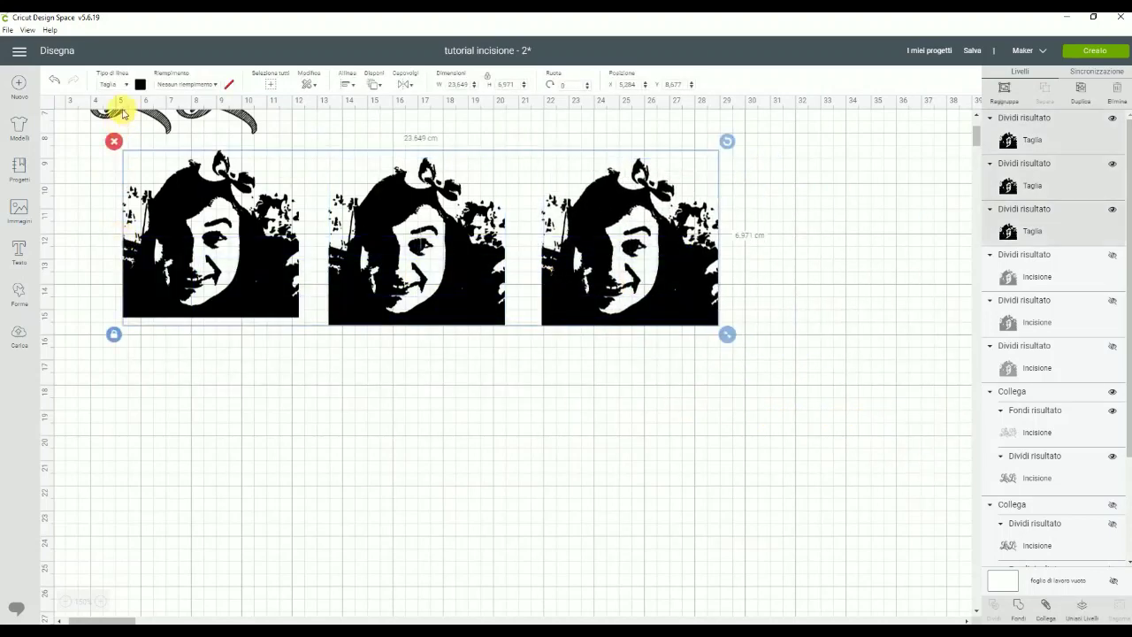
{"action": "left_click", "coordinate": [113, 84]}
{"action": "left_click", "coordinate": [136, 152]}
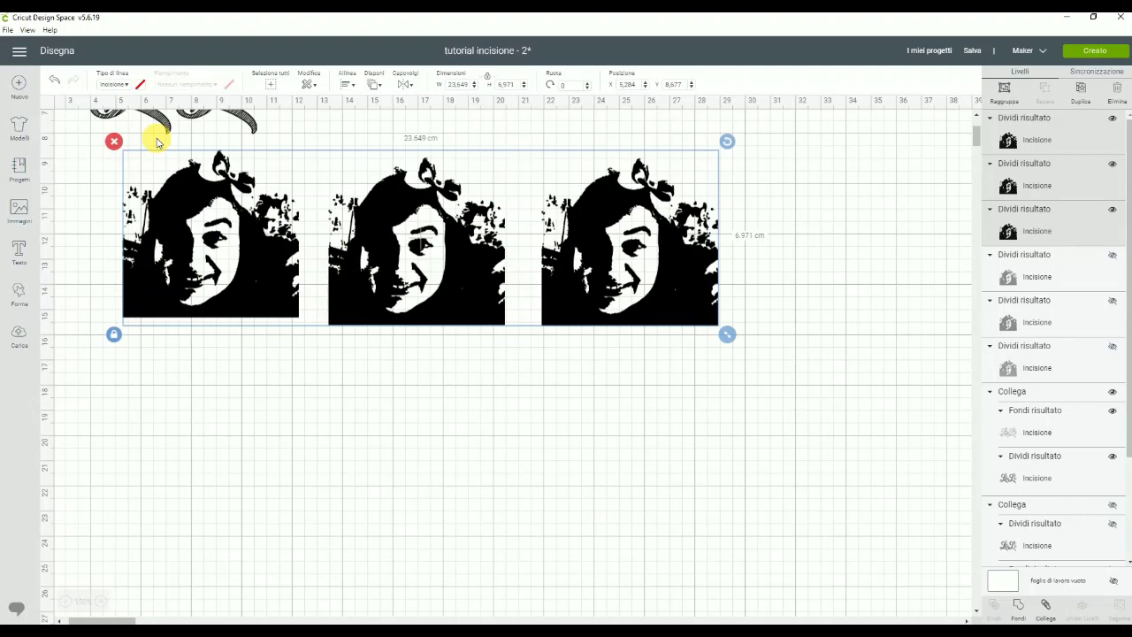
{"action": "scroll", "coordinate": [457, 323], "scroll_direction": "up", "scroll_amount": 4}
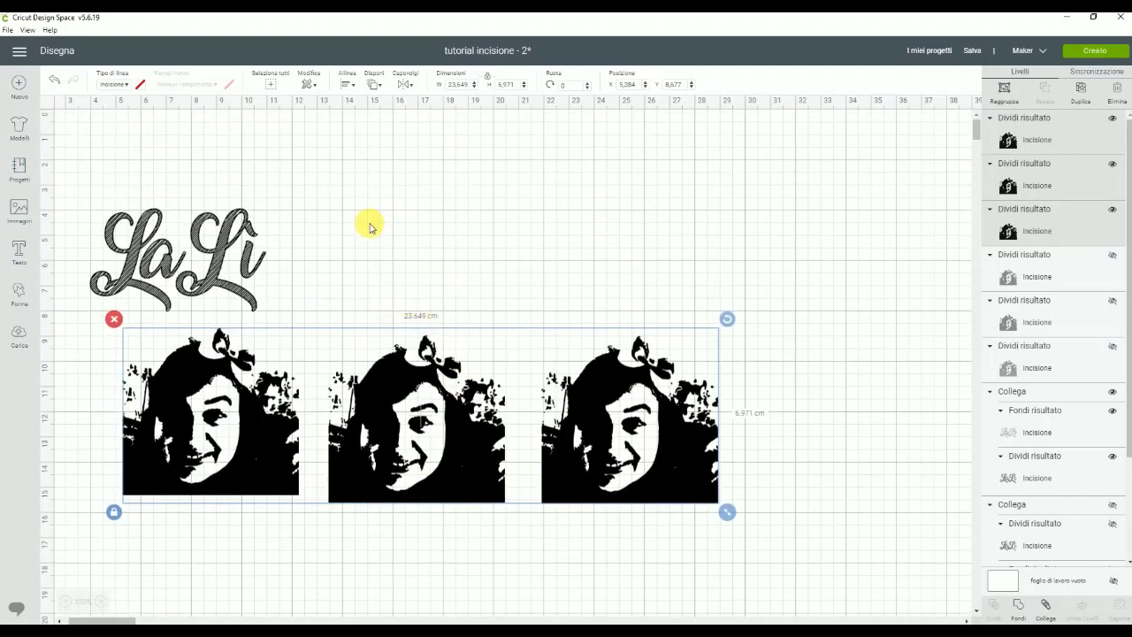
{"action": "left_click", "coordinate": [370, 227]}
Examine the three engraving portraits up close and compare their line fill.
{"action": "left_click", "coordinate": [254, 433]}
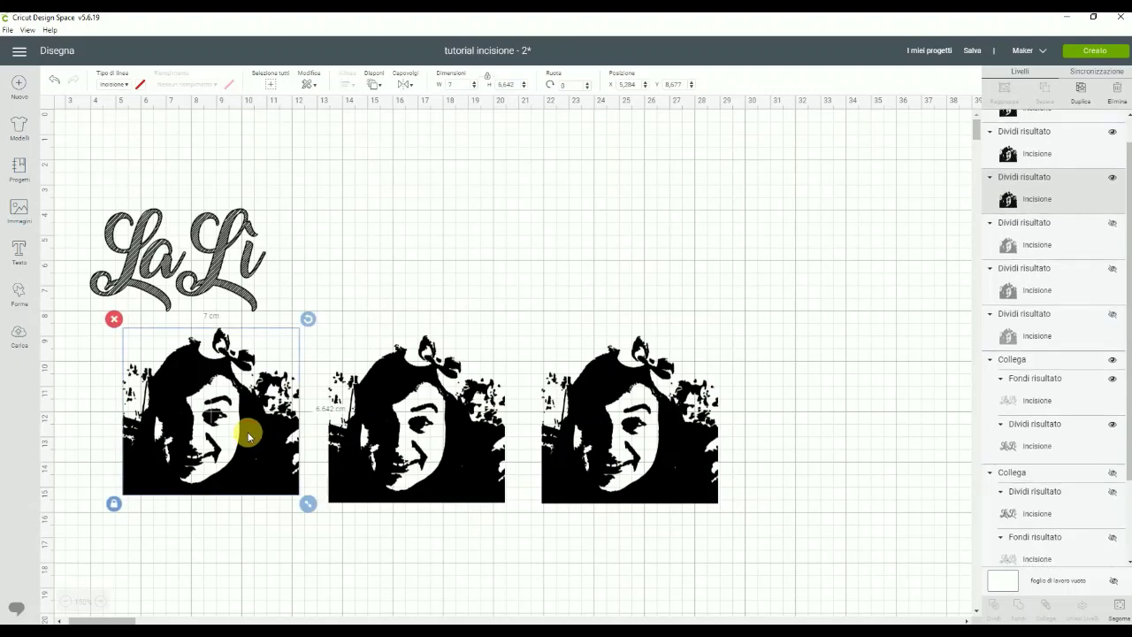
{"action": "left_click", "coordinate": [99, 602]}
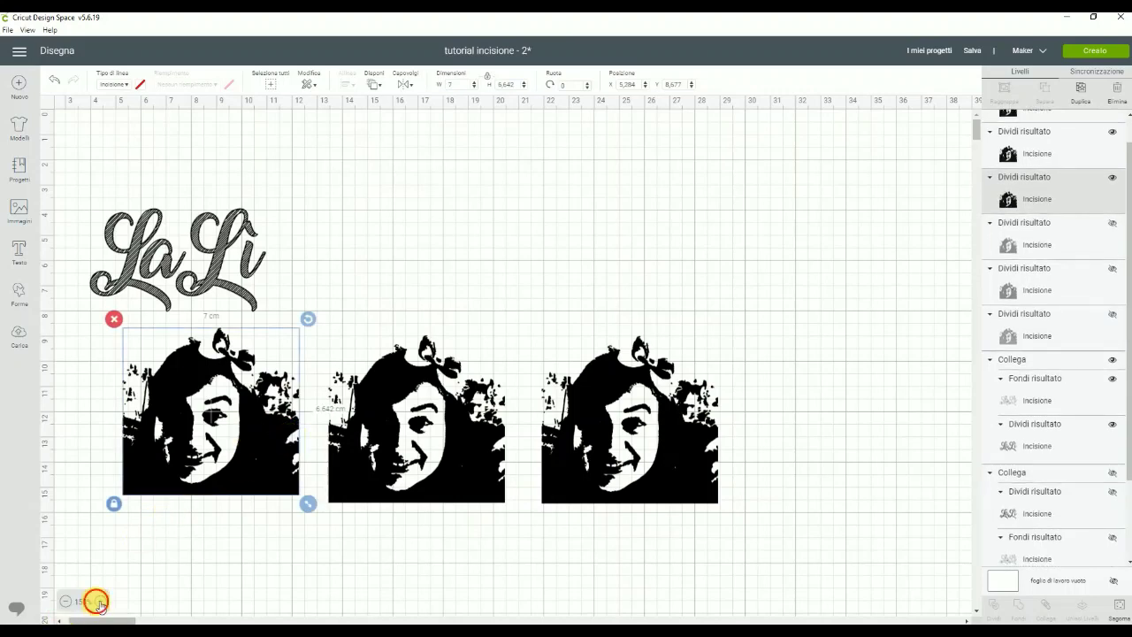
{"action": "left_click", "coordinate": [98, 602]}
{"action": "left_click", "coordinate": [99, 603]}
{"action": "left_click", "coordinate": [98, 603]}
{"action": "scroll", "coordinate": [634, 560], "scroll_direction": "down", "scroll_amount": 2}
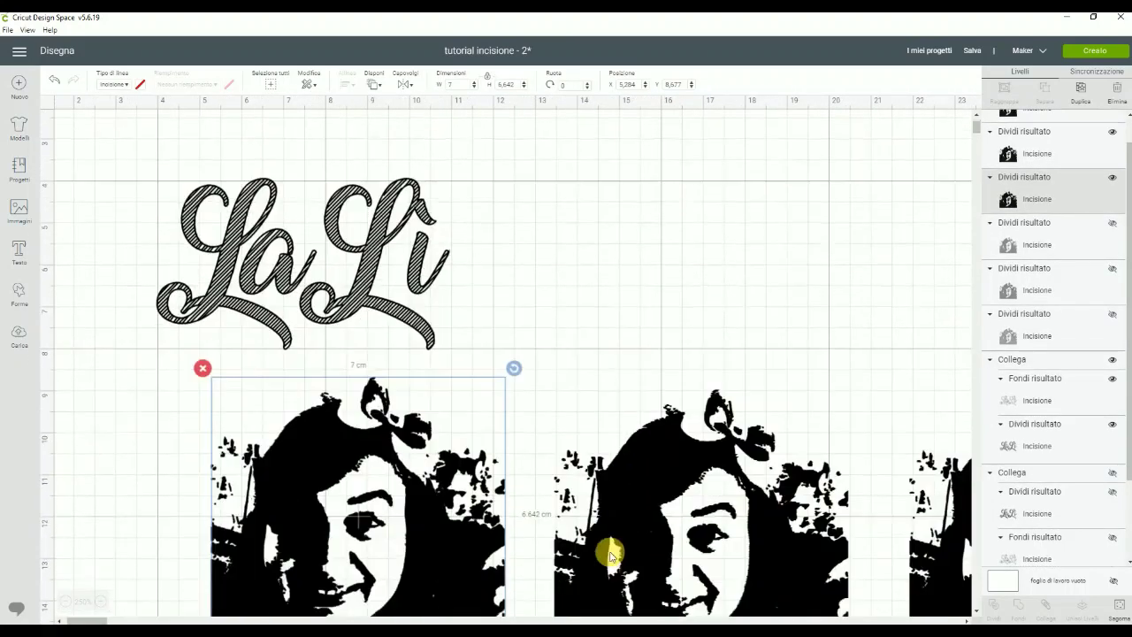
{"action": "scroll", "coordinate": [611, 553], "scroll_direction": "down", "scroll_amount": 4}
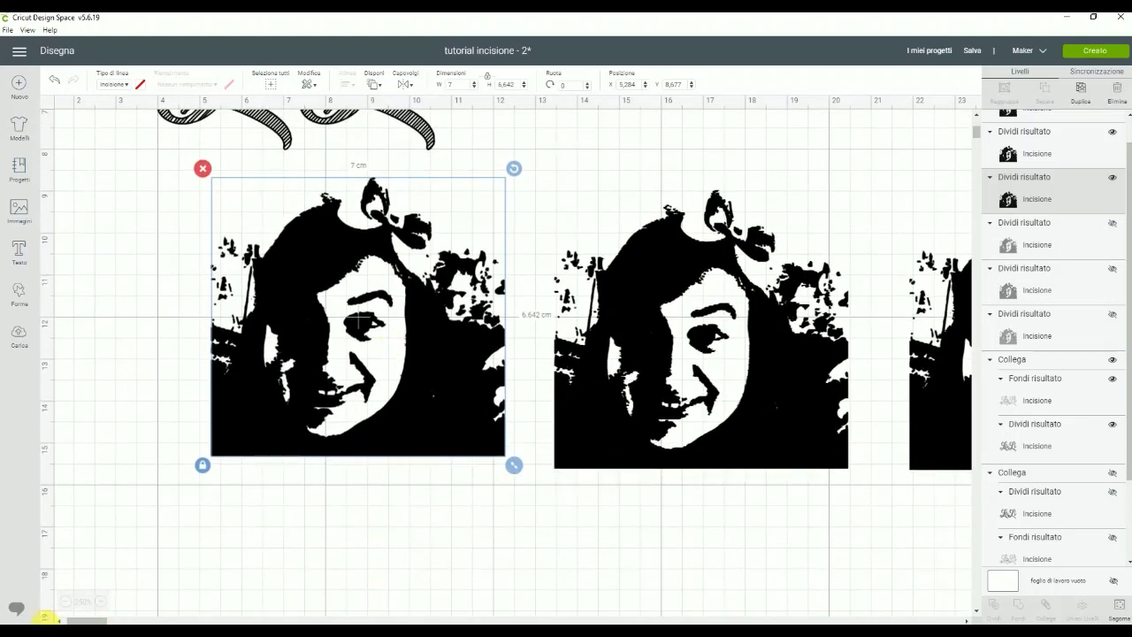
{"action": "left_click", "coordinate": [103, 602]}
{"action": "left_click", "coordinate": [103, 603]}
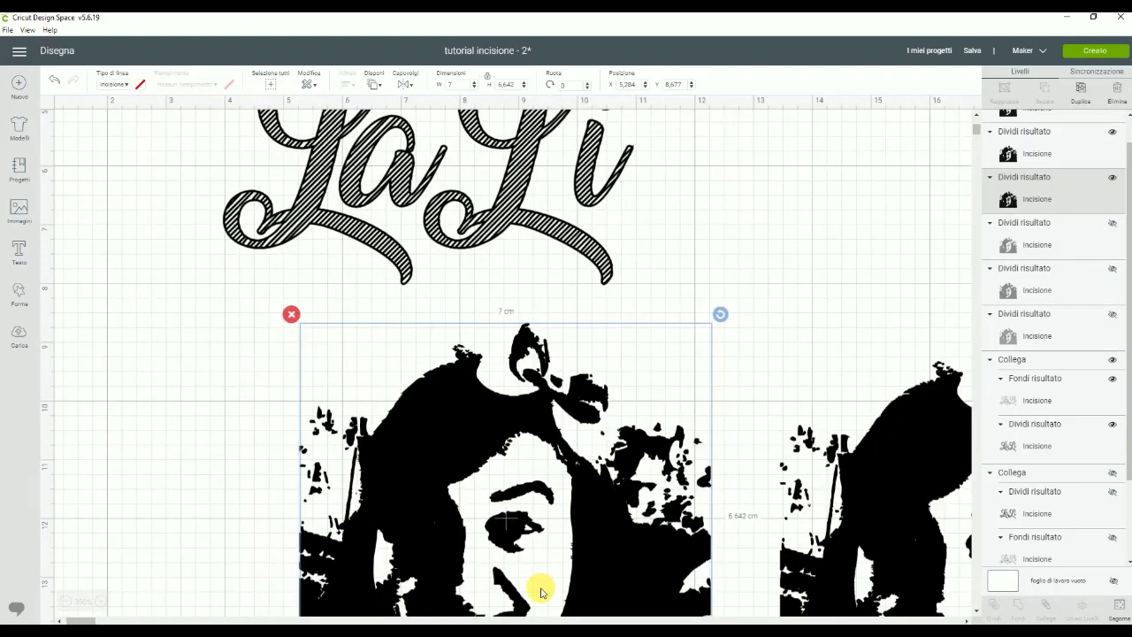
{"action": "scroll", "coordinate": [566, 557], "scroll_direction": "down", "scroll_amount": 4}
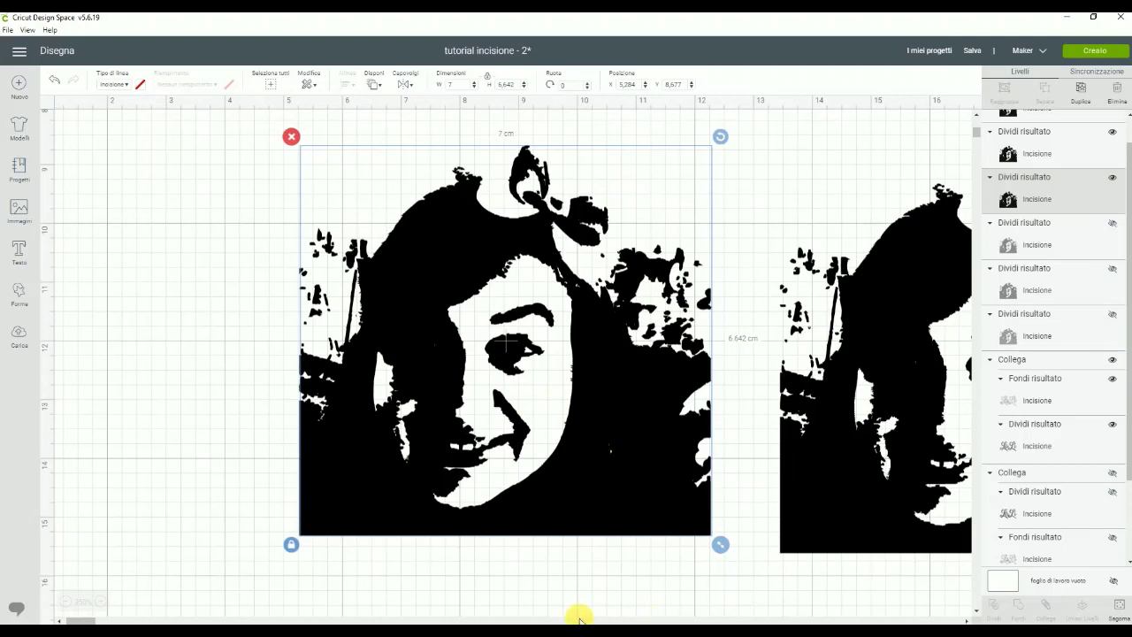
{"action": "scroll", "coordinate": [331, 614], "scroll_direction": "right", "scroll_amount": 5}
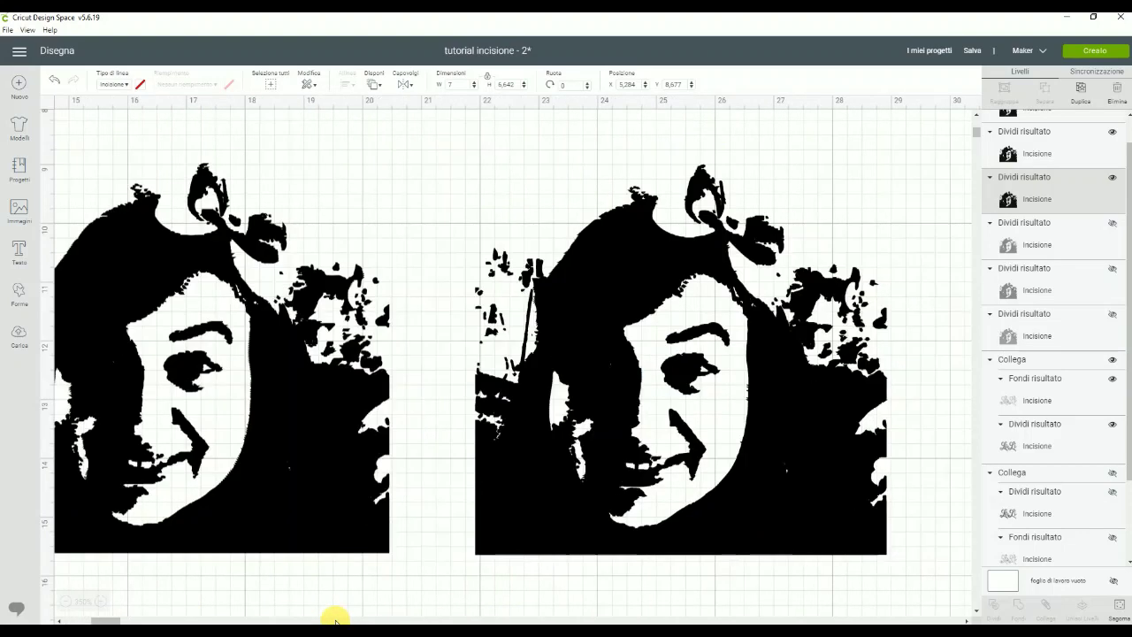
Delete the two outer small engraving portraits, keeping only the middle one.
{"action": "left_click", "coordinate": [222, 408]}
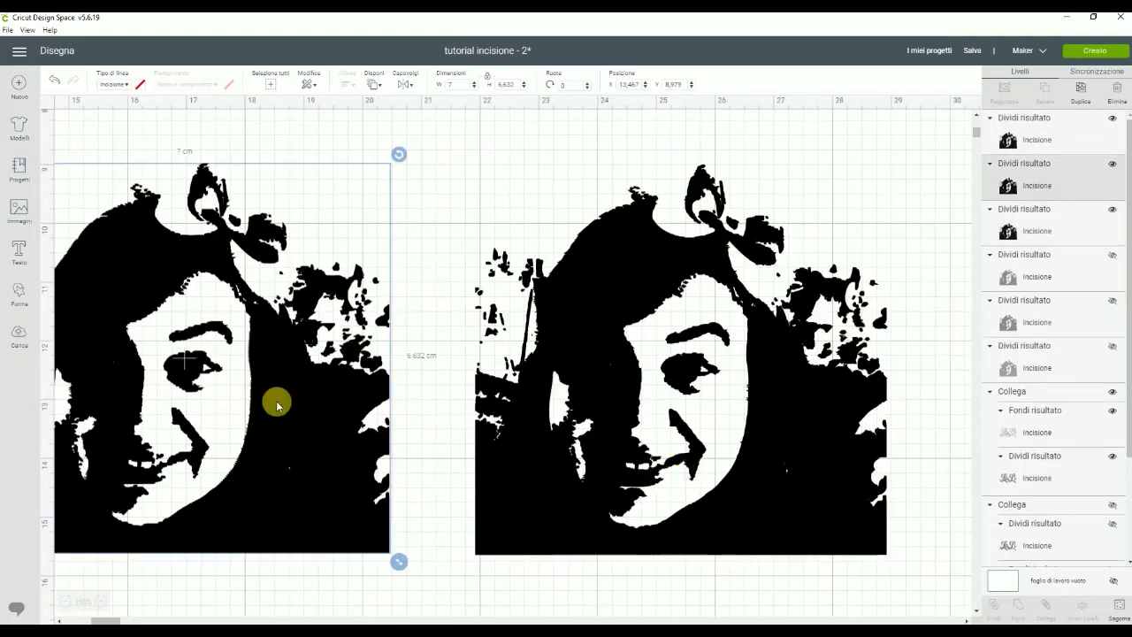
{"action": "left_click", "coordinate": [772, 395]}
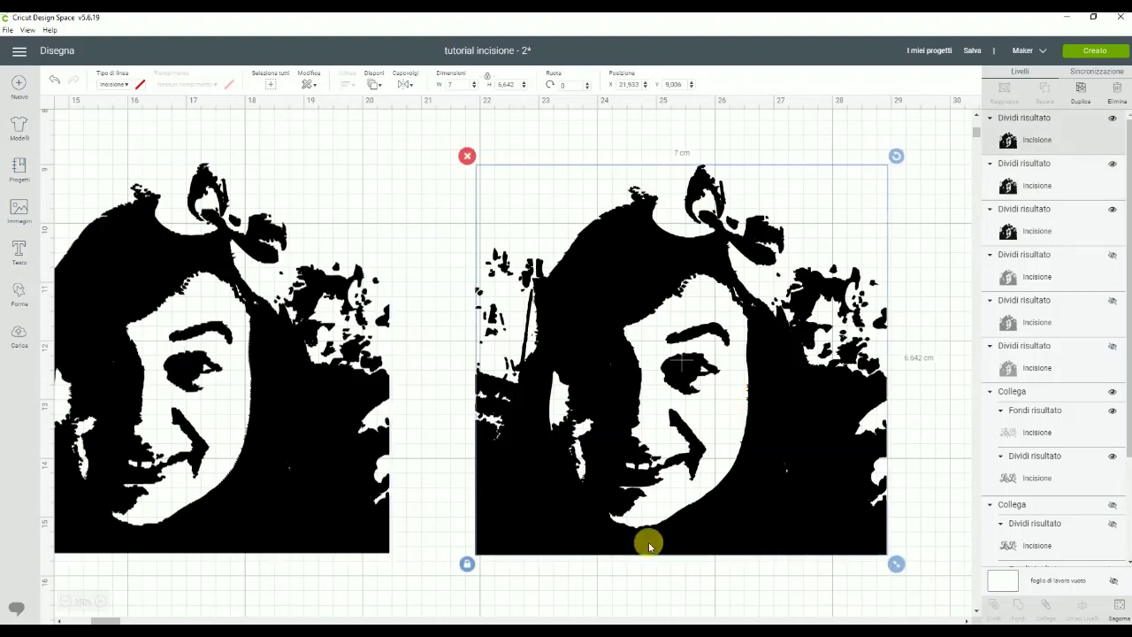
{"action": "key", "text": "Delete"}
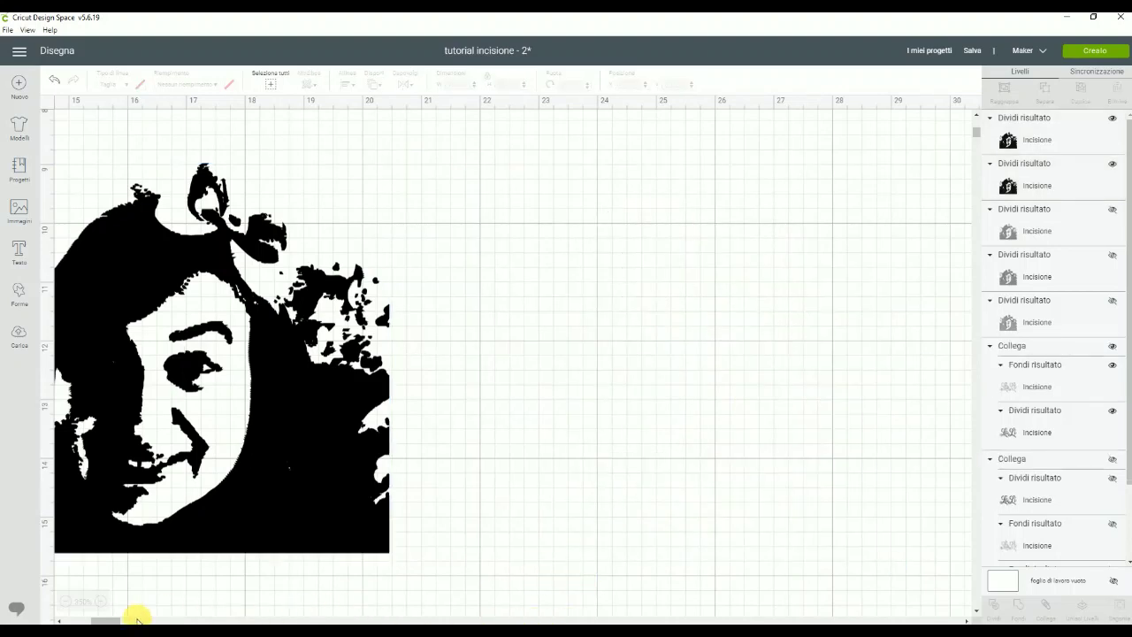
{"action": "left_click_drag", "start_coordinate": [97, 619], "coordinate": [76, 616]}
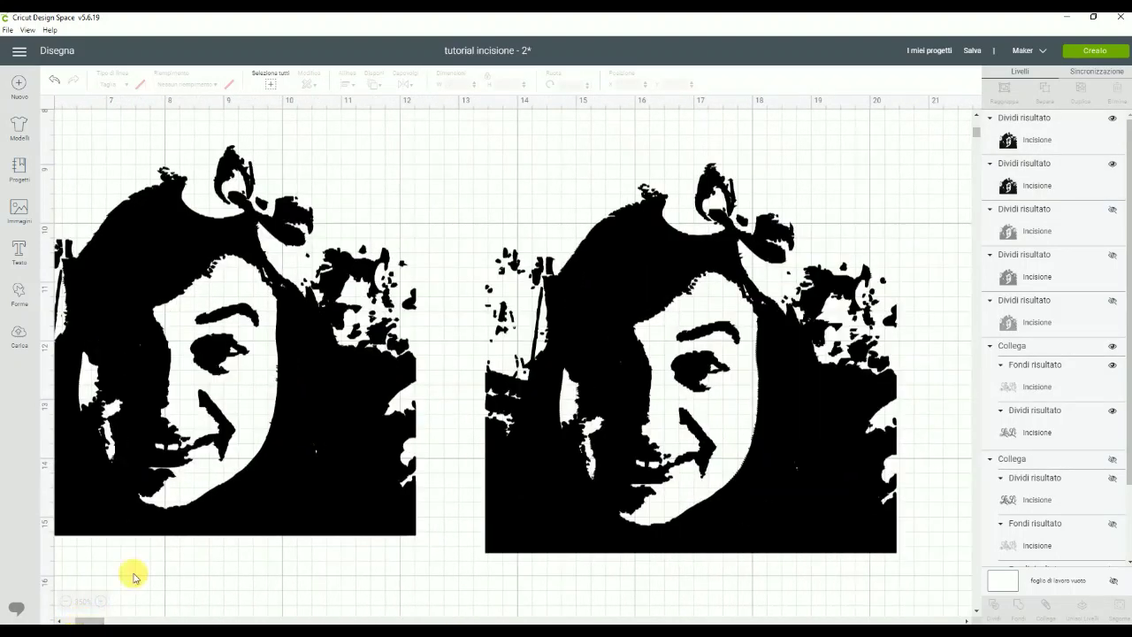
{"action": "left_click", "coordinate": [361, 369]}
{"action": "key", "text": "Delete"}
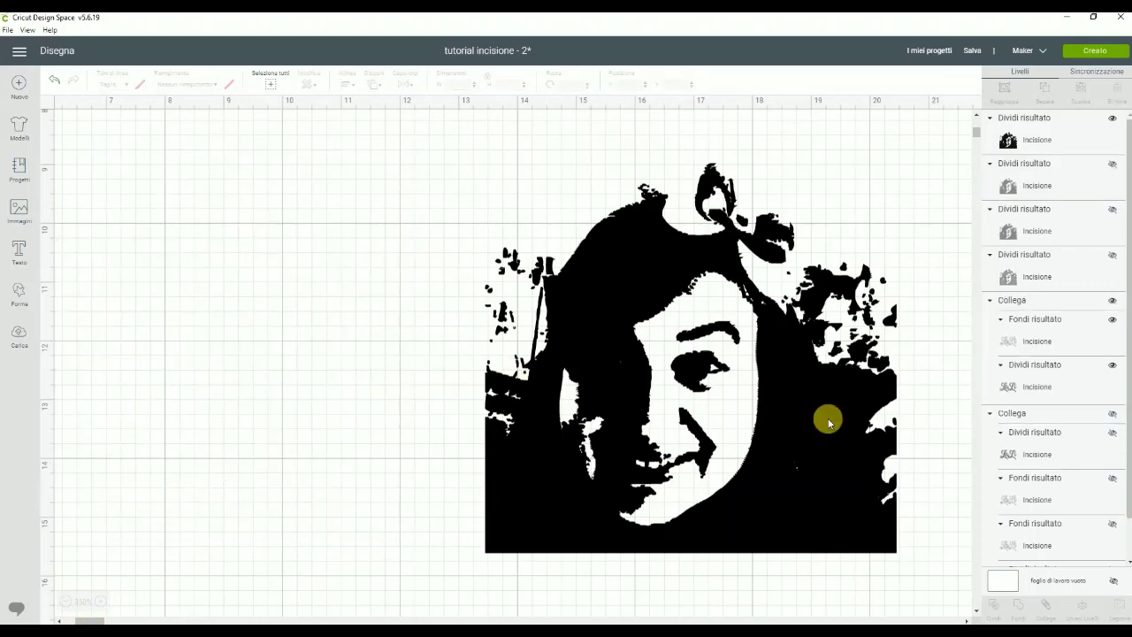
Move the remaining portrait beneath the LaLì lettering, to about X 6.5, Y 8.5 cm.
{"action": "left_click_drag", "start_coordinate": [720, 435], "coordinate": [557, 435]}
{"action": "scroll", "coordinate": [677, 416], "scroll_direction": "down", "scroll_amount": 2}
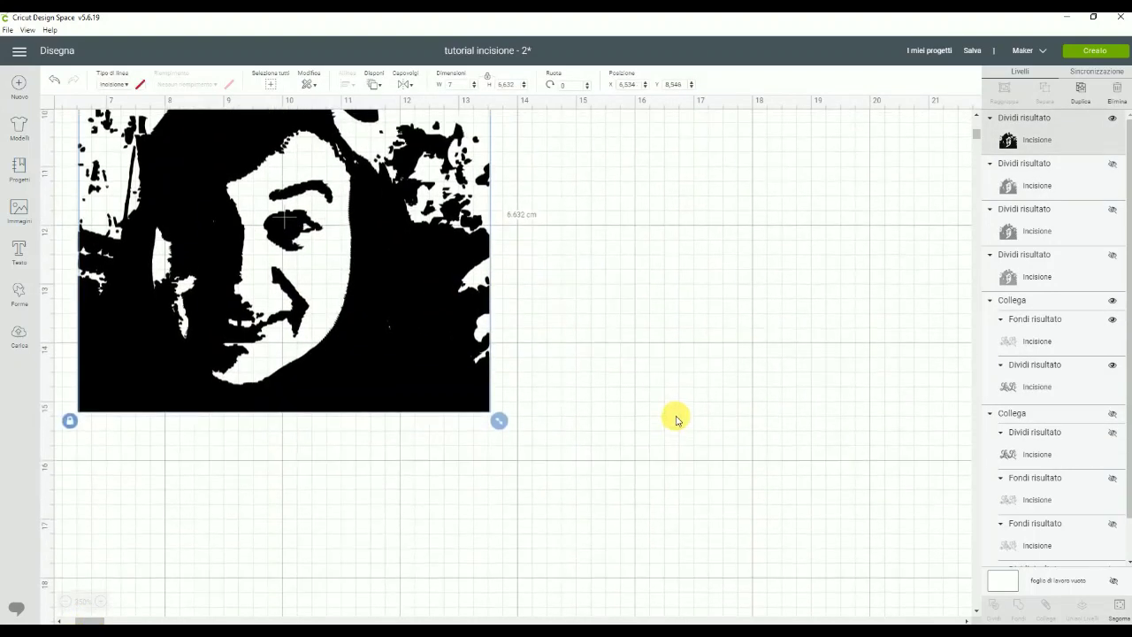
{"action": "scroll", "coordinate": [674, 418], "scroll_direction": "up", "scroll_amount": 5}
{"action": "scroll", "coordinate": [674, 418], "scroll_direction": "up", "scroll_amount": 2}
{"action": "scroll", "coordinate": [675, 415], "scroll_direction": "down", "scroll_amount": 4}
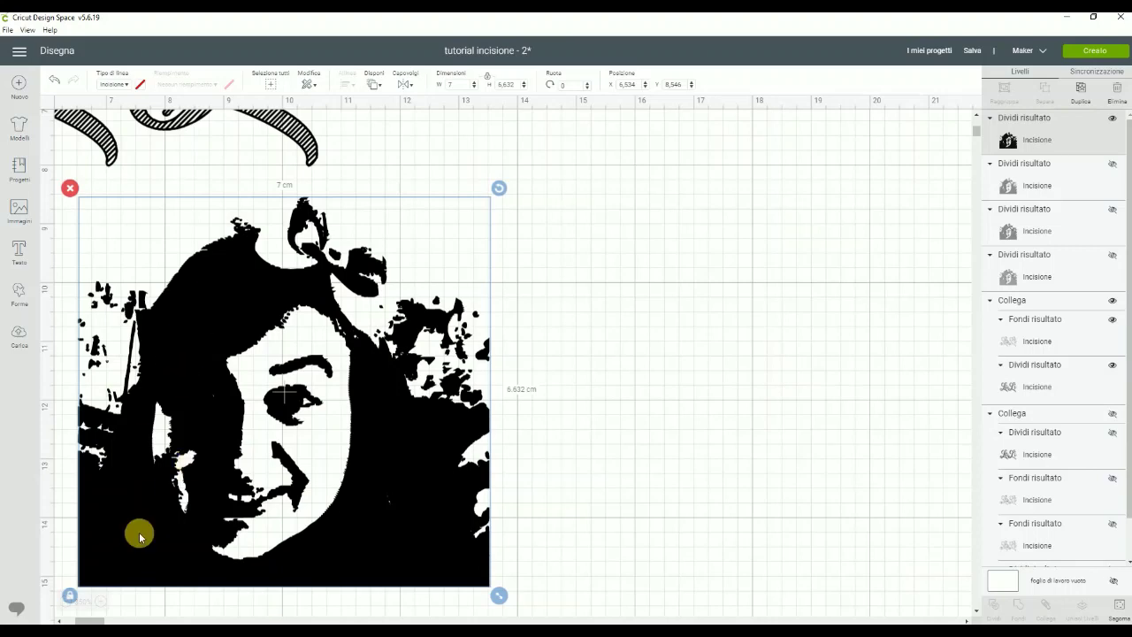
Examine the remaining portrait's engraving fill up close and its placement relative to the LaLì lettering.
{"action": "left_click", "coordinate": [103, 602]}
{"action": "left_click", "coordinate": [106, 603]}
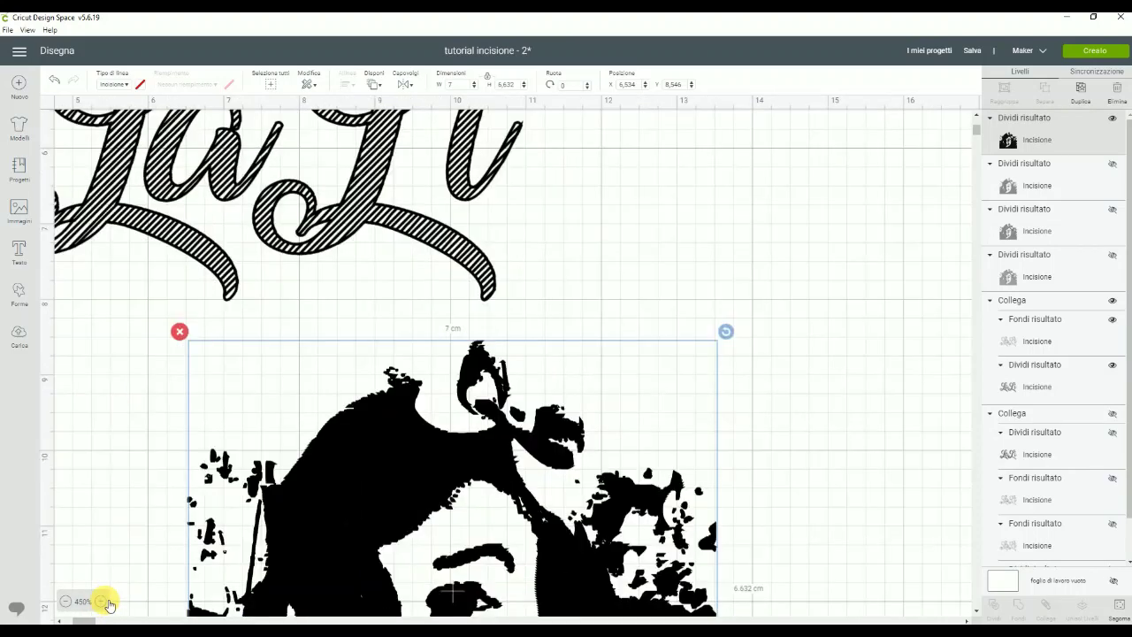
{"action": "scroll", "coordinate": [471, 589], "scroll_direction": "down", "scroll_amount": 3}
{"action": "scroll", "coordinate": [462, 588], "scroll_direction": "down", "scroll_amount": 3}
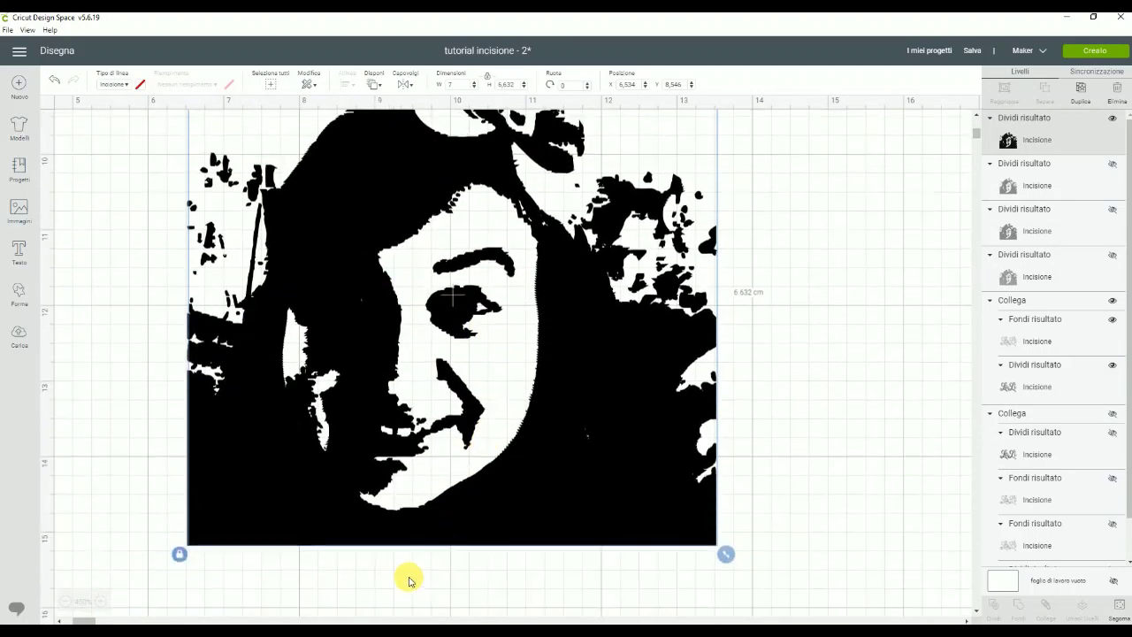
{"action": "left_click", "coordinate": [66, 602]}
{"action": "left_click", "coordinate": [67, 602]}
{"action": "left_click", "coordinate": [69, 604]}
{"action": "left_click", "coordinate": [69, 605]}
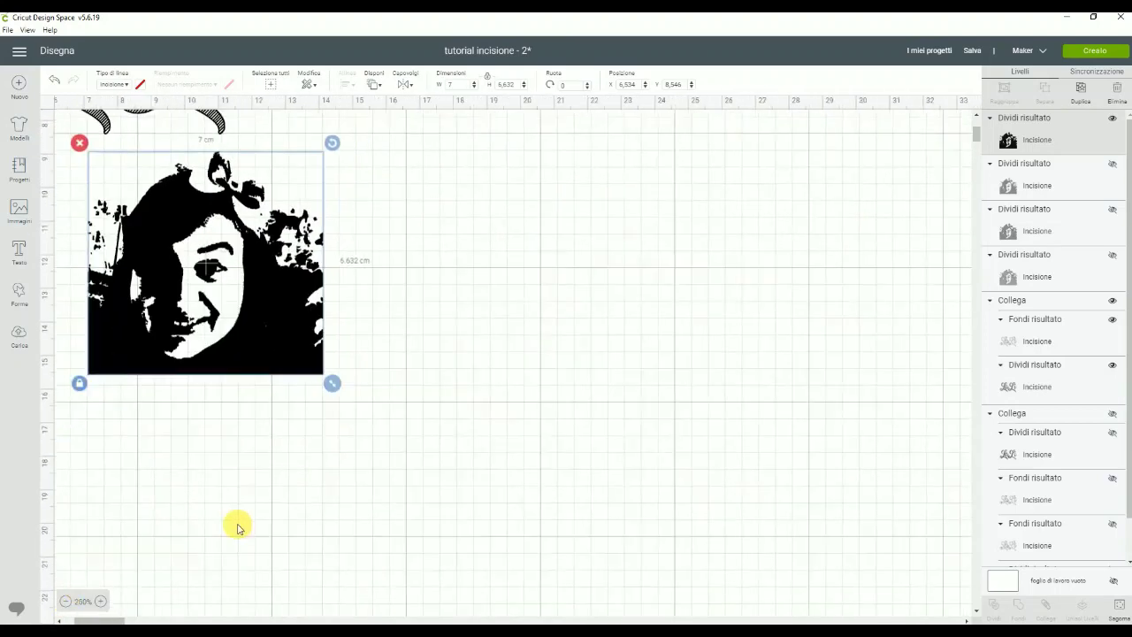
{"action": "scroll", "coordinate": [234, 376], "scroll_direction": "down", "scroll_amount": 2}
{"action": "scroll", "coordinate": [230, 379], "scroll_direction": "up", "scroll_amount": 5}
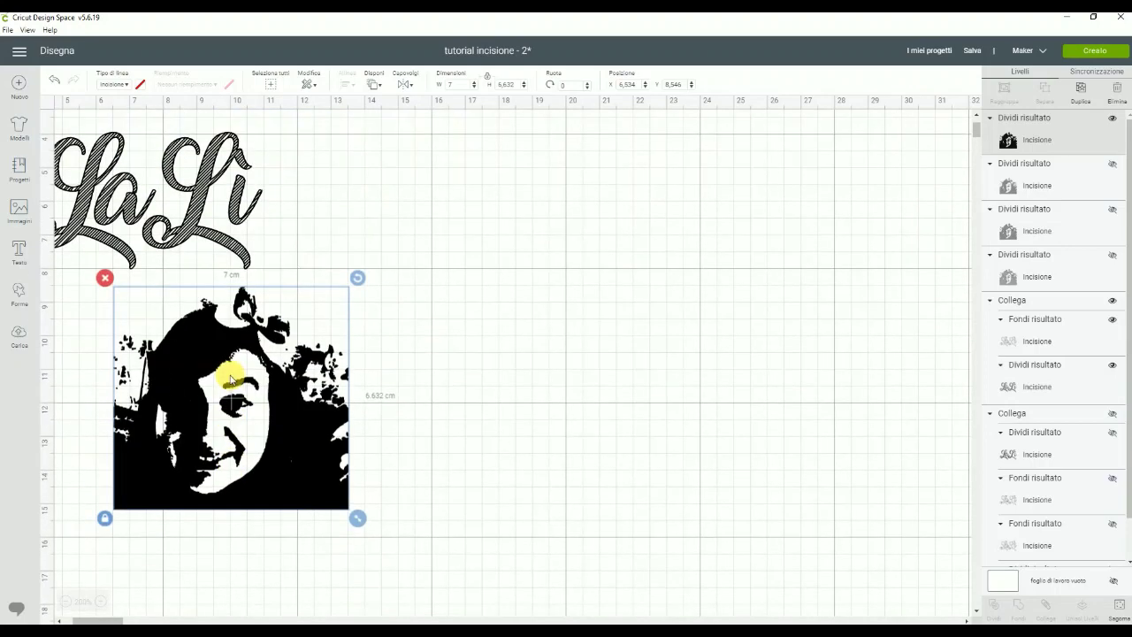
Align the portrait under the LaLì lettering at about X 4, Y 8.5 cm and attach the two with Collega.
{"action": "left_click_drag", "start_coordinate": [95, 619], "coordinate": [85, 619]}
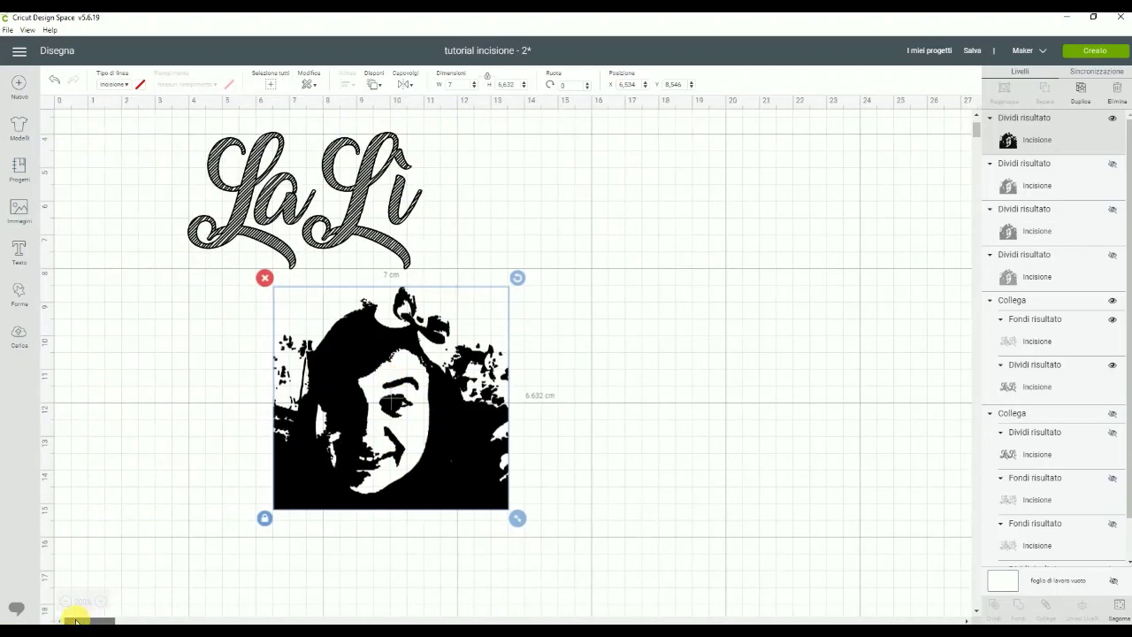
{"action": "left_click_drag", "start_coordinate": [434, 475], "coordinate": [359, 469]}
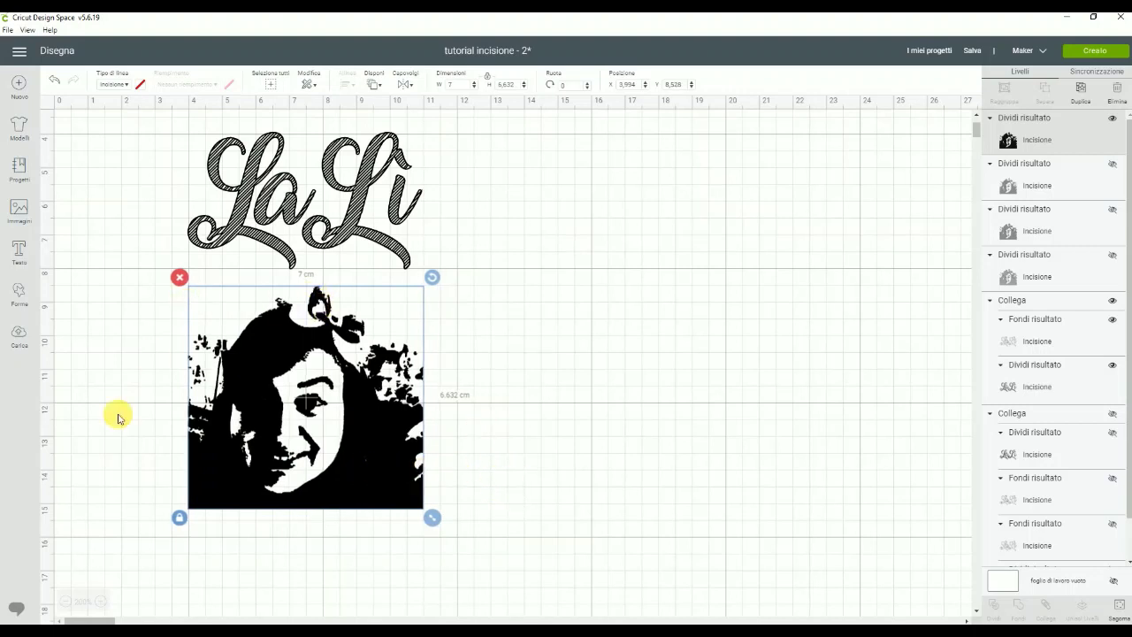
{"action": "left_click", "coordinate": [70, 604]}
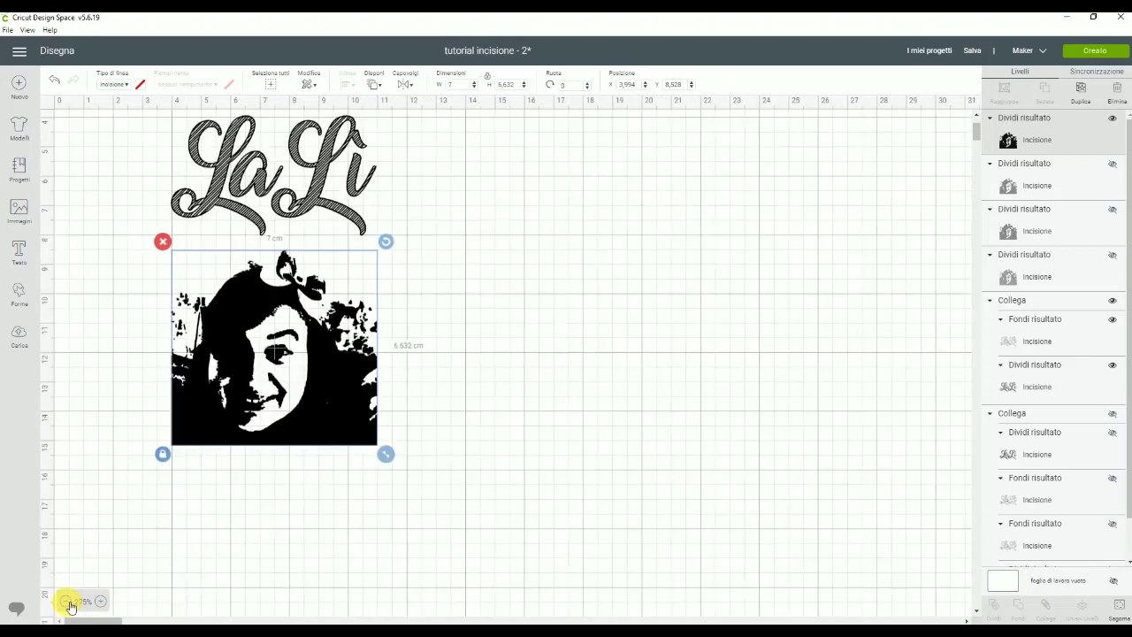
{"action": "left_click", "coordinate": [75, 601]}
{"action": "scroll", "coordinate": [398, 457], "scroll_direction": "up", "scroll_amount": 3}
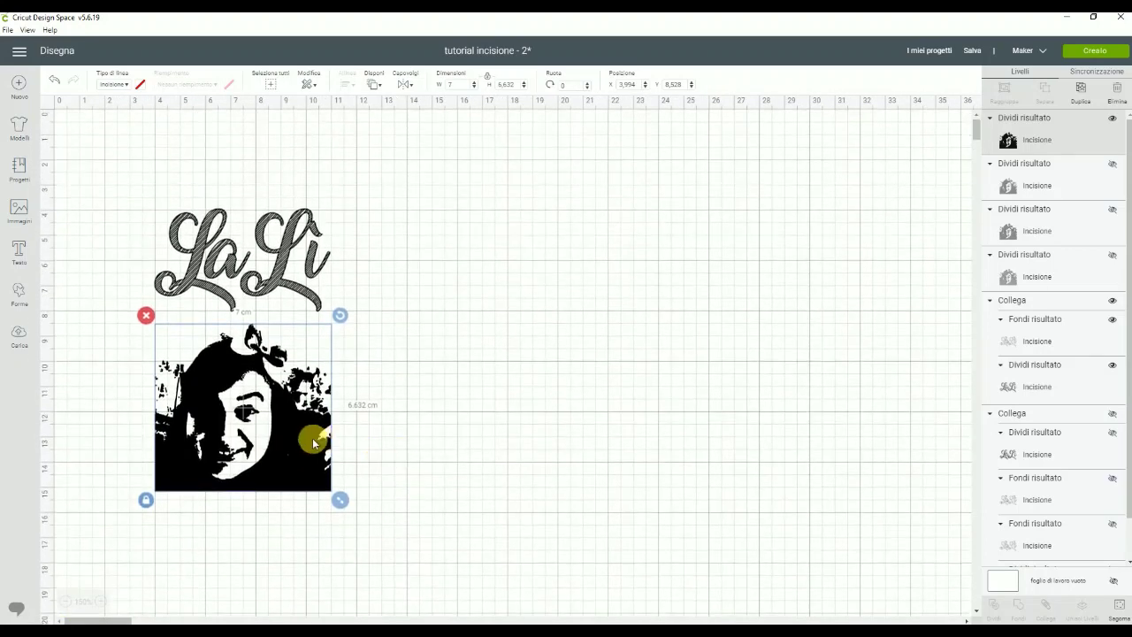
{"action": "left_click_drag", "start_coordinate": [379, 528], "coordinate": [137, 190]}
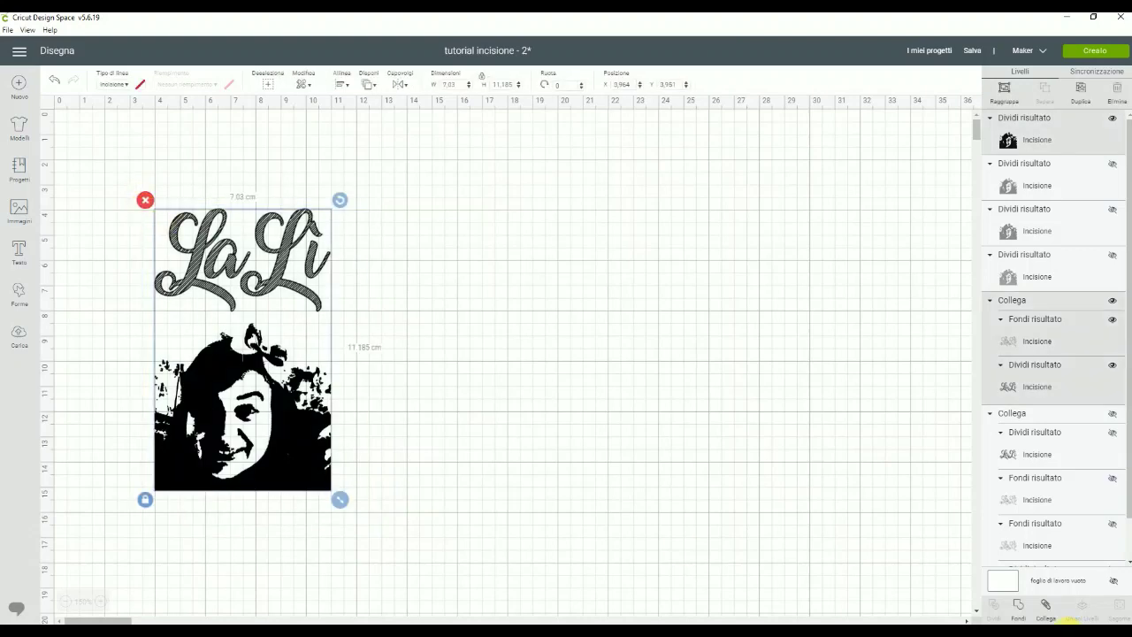
{"action": "left_click", "coordinate": [1046, 604]}
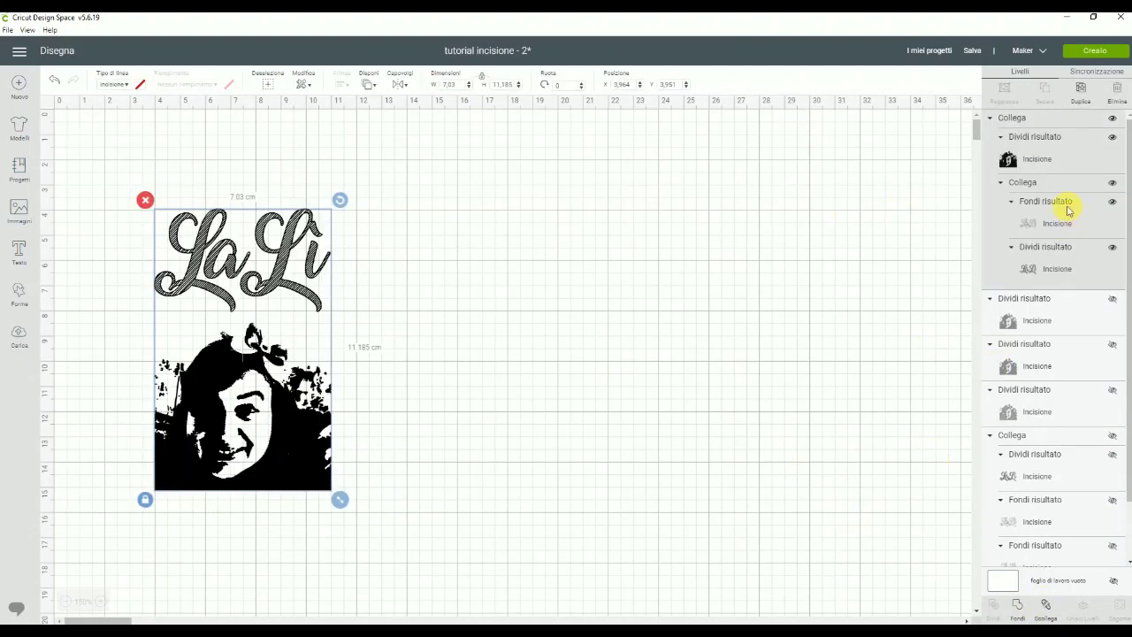
Send the attached design to the mat preview and reposition it about 8 cm across and 5.5 cm down the mat.
{"action": "left_click", "coordinate": [1087, 55]}
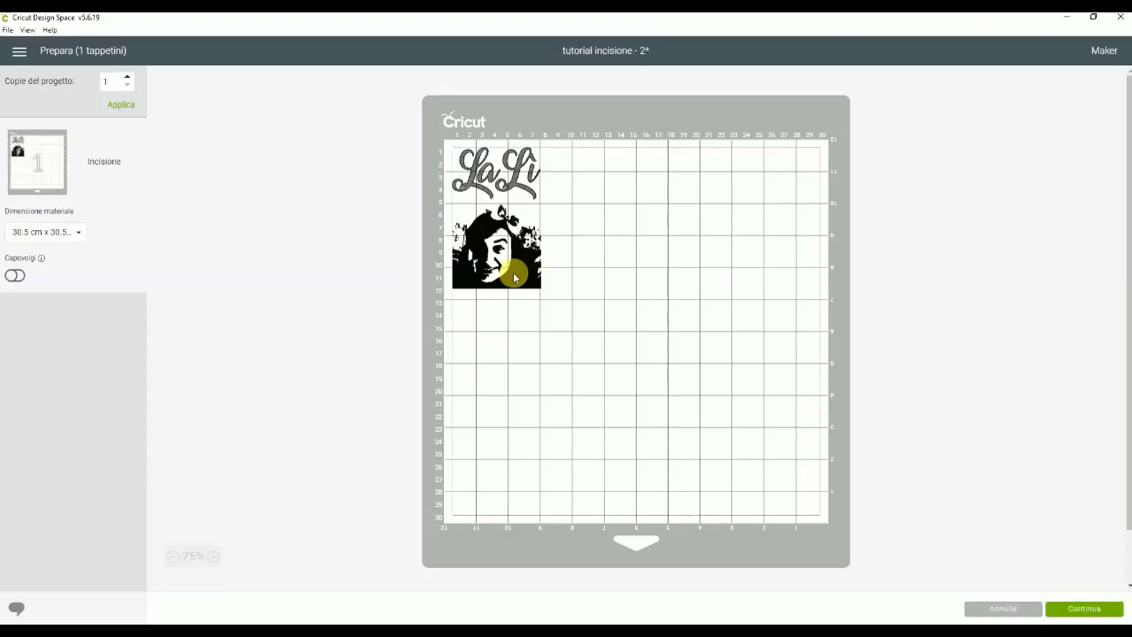
{"action": "left_click", "coordinate": [505, 271]}
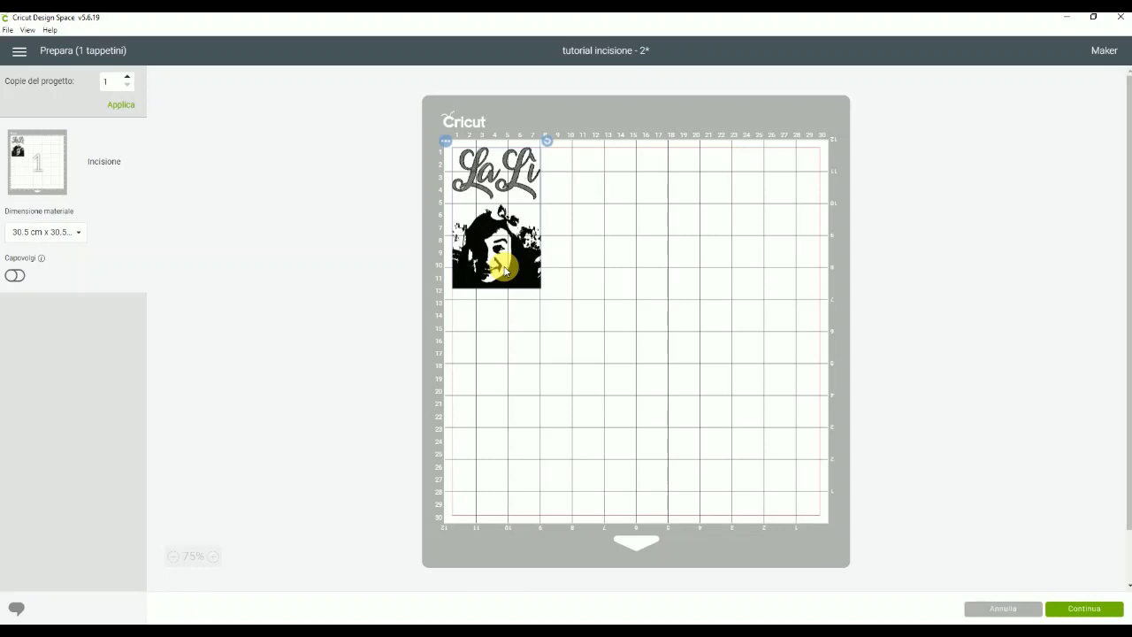
{"action": "left_click_drag", "start_coordinate": [504, 271], "coordinate": [594, 323]}
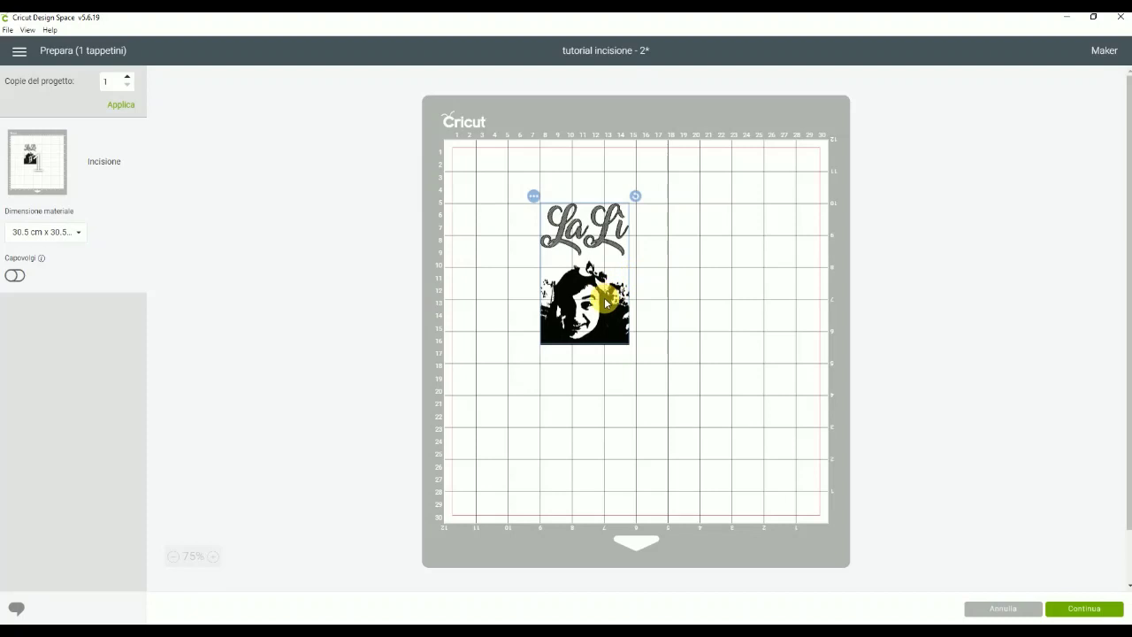
{"action": "left_click_drag", "start_coordinate": [605, 302], "coordinate": [613, 310]}
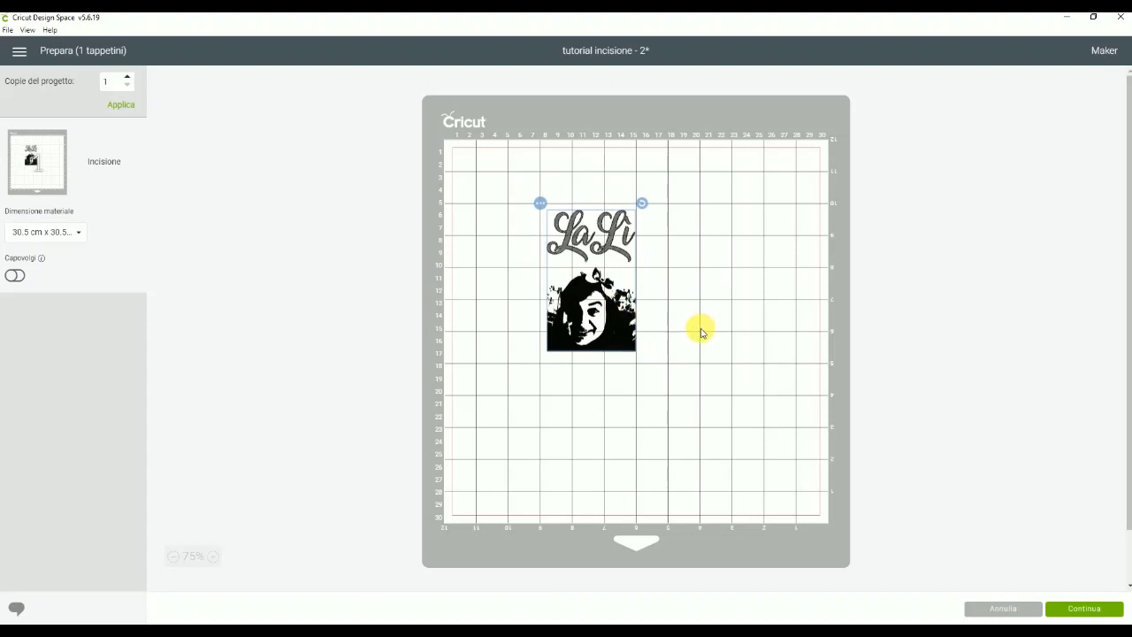
Continue to the material setup and choose Acrylic, Thick (2 mm) from the full material list.
{"action": "left_click", "coordinate": [1088, 609]}
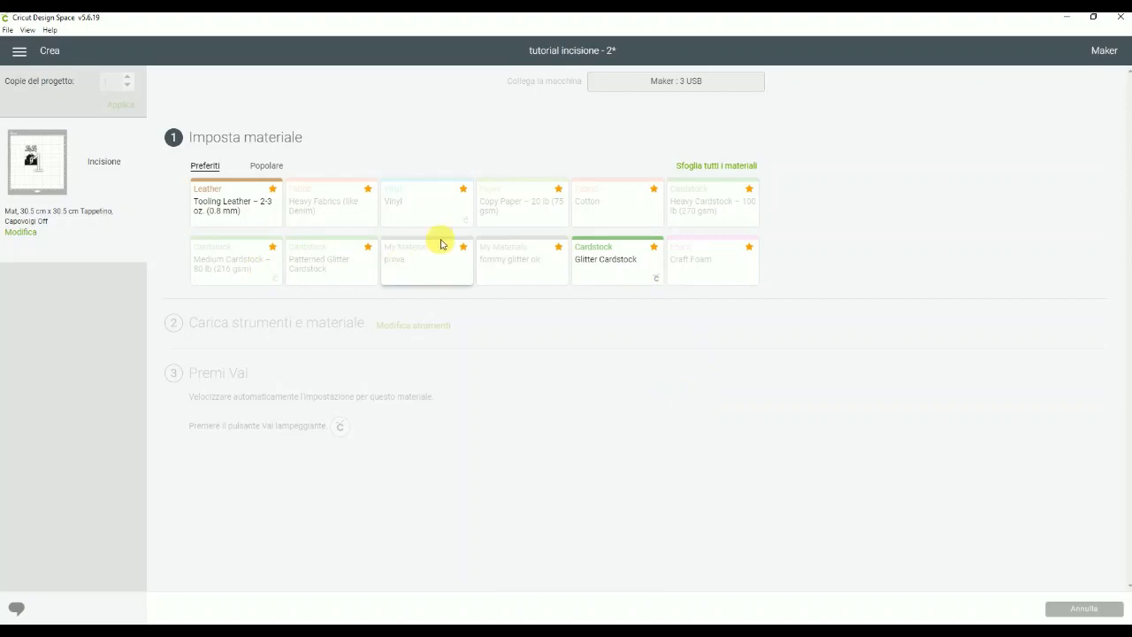
{"action": "left_click", "coordinate": [713, 169]}
{"action": "scroll", "coordinate": [678, 430], "scroll_direction": "down", "scroll_amount": 3}
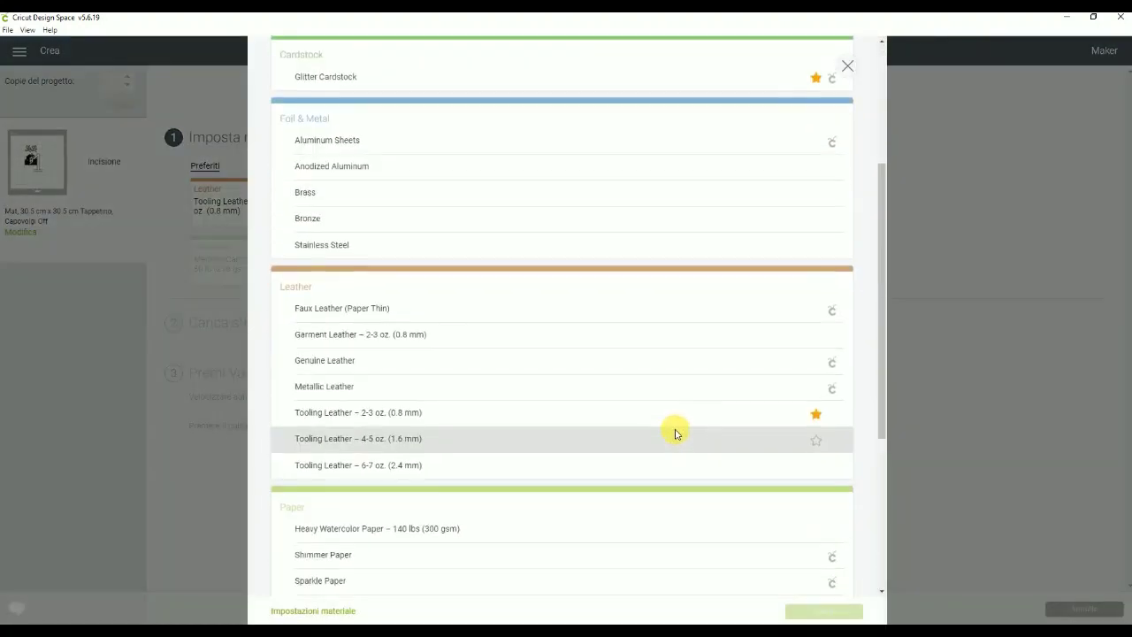
{"action": "scroll", "coordinate": [675, 433], "scroll_direction": "down", "scroll_amount": 4}
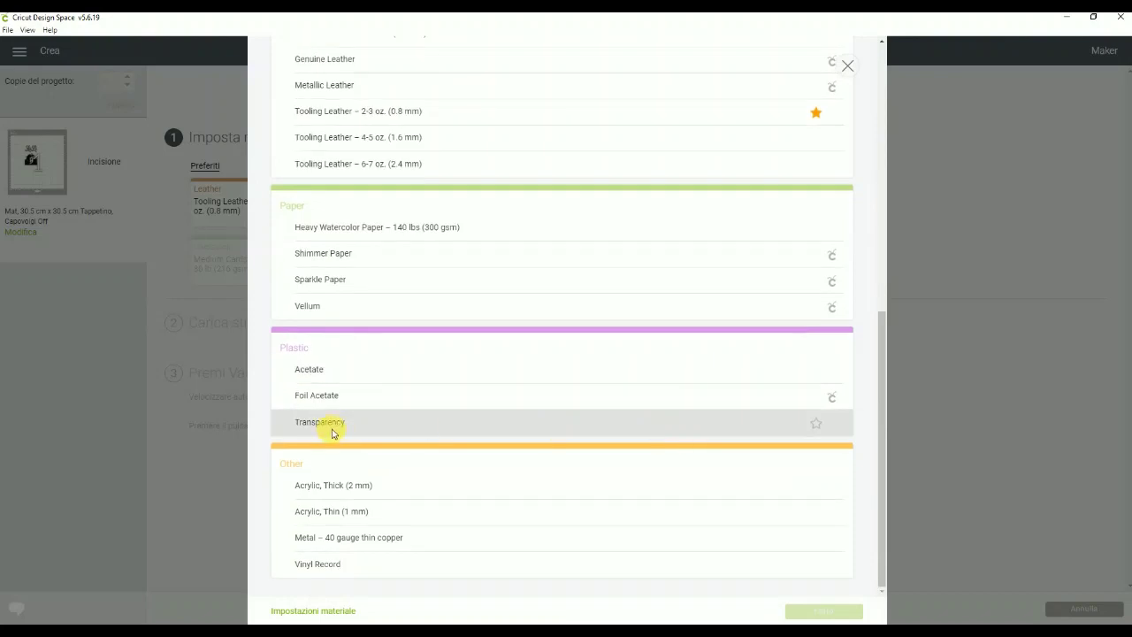
{"action": "left_click", "coordinate": [374, 485]}
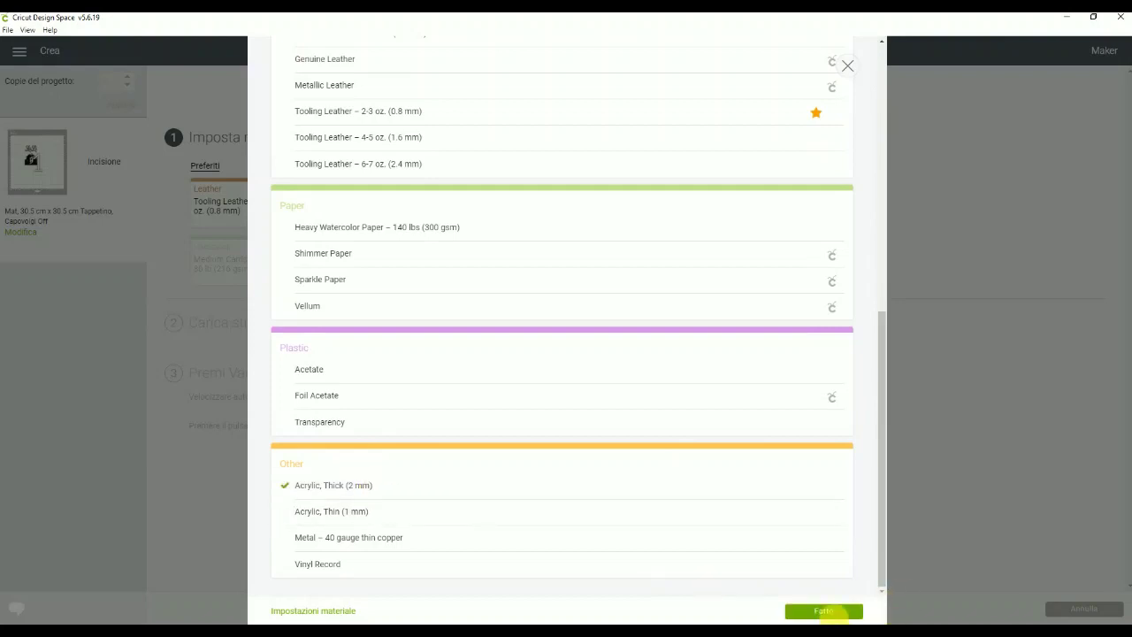
{"action": "left_click", "coordinate": [822, 610]}
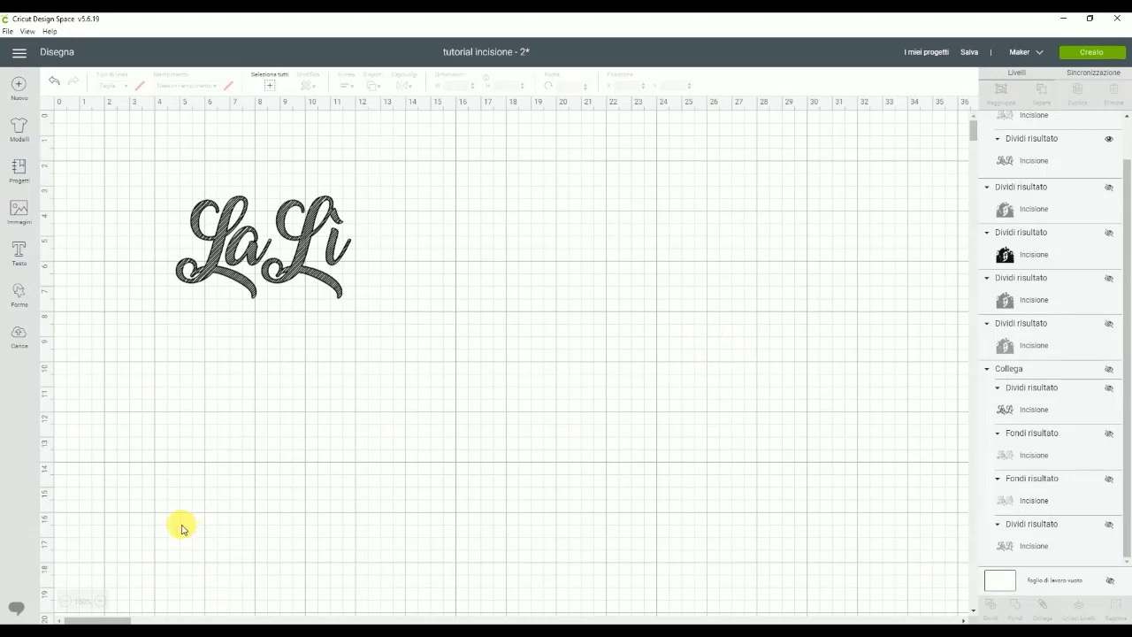
Insert the most recently uploaded black-and-white portrait into the canvas.
{"action": "left_click", "coordinate": [17, 339]}
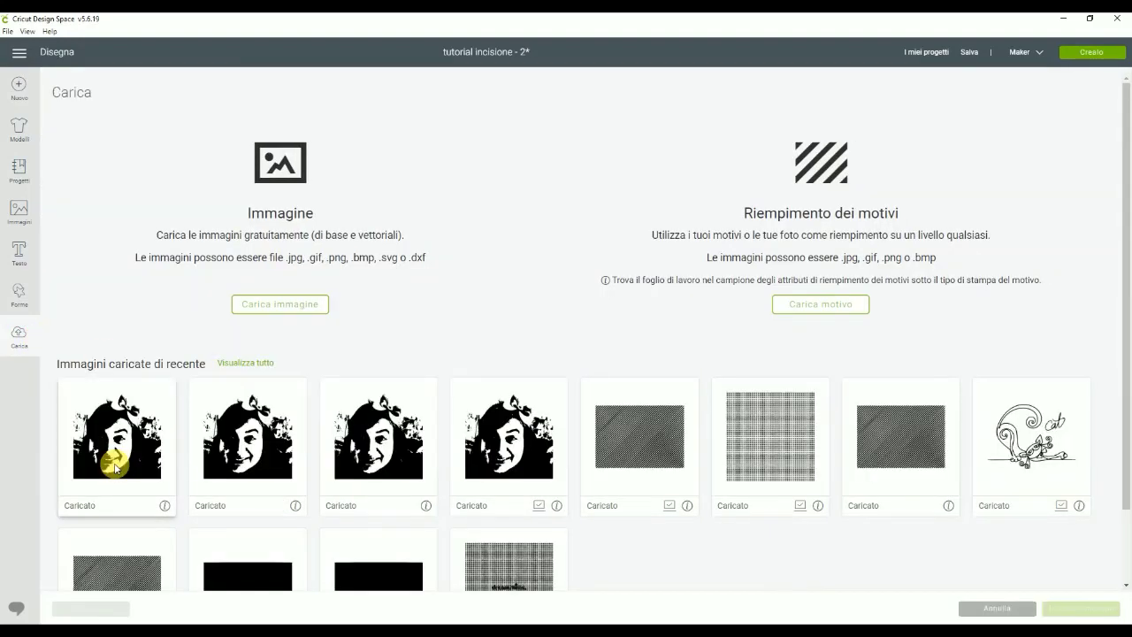
{"action": "left_click", "coordinate": [115, 460]}
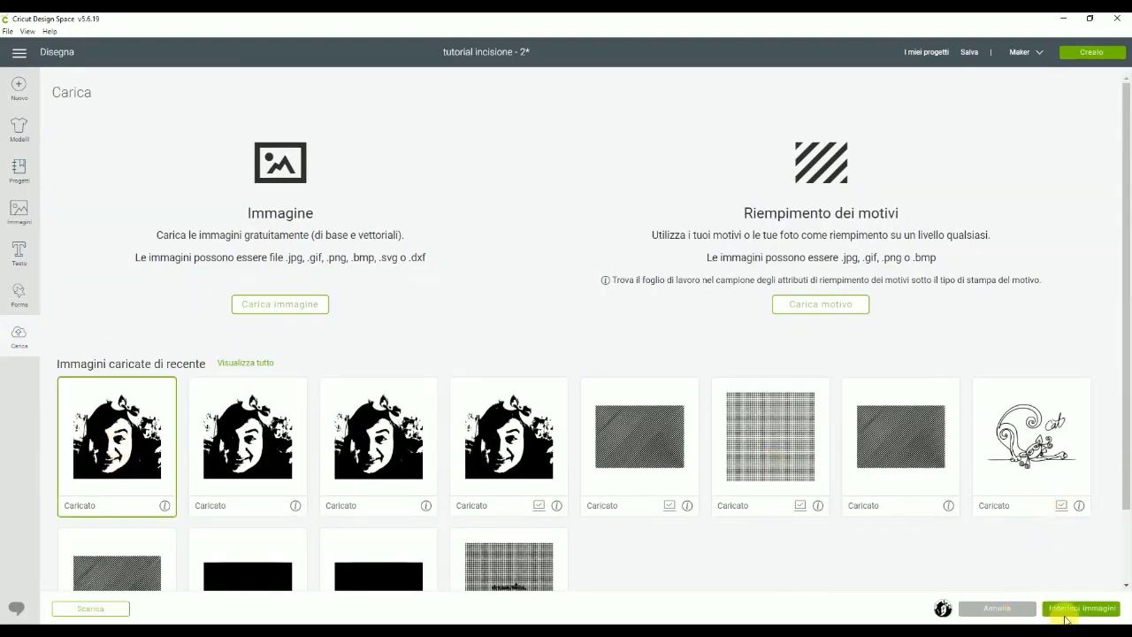
{"action": "left_click", "coordinate": [1071, 611]}
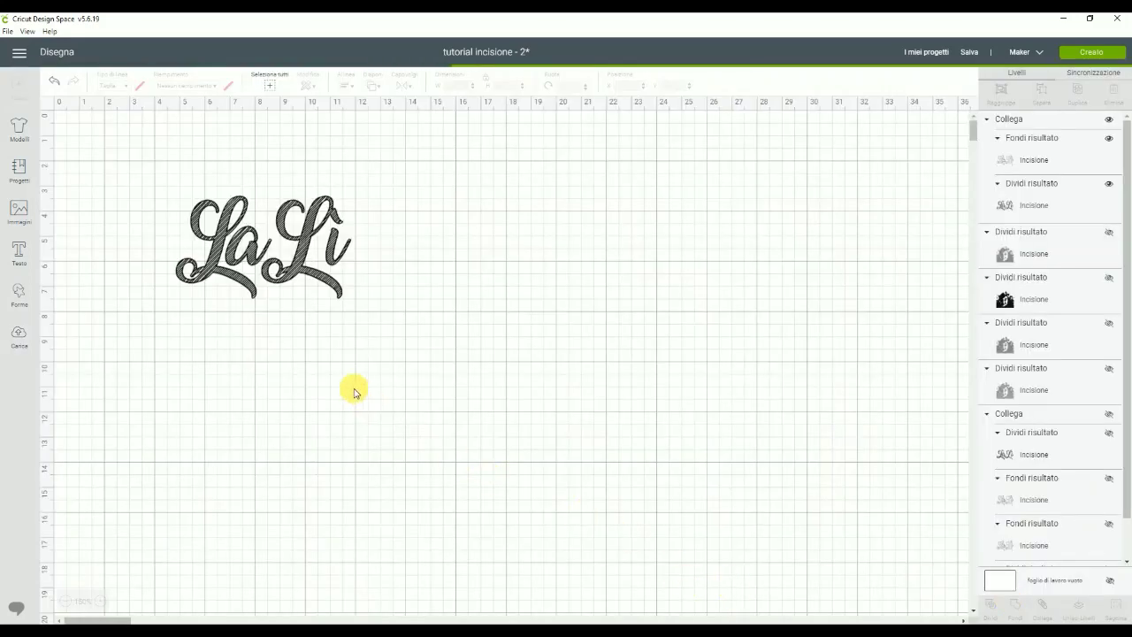
Insert the uploaded line pattern linee 5 into the canvas.
{"action": "left_click", "coordinate": [18, 337]}
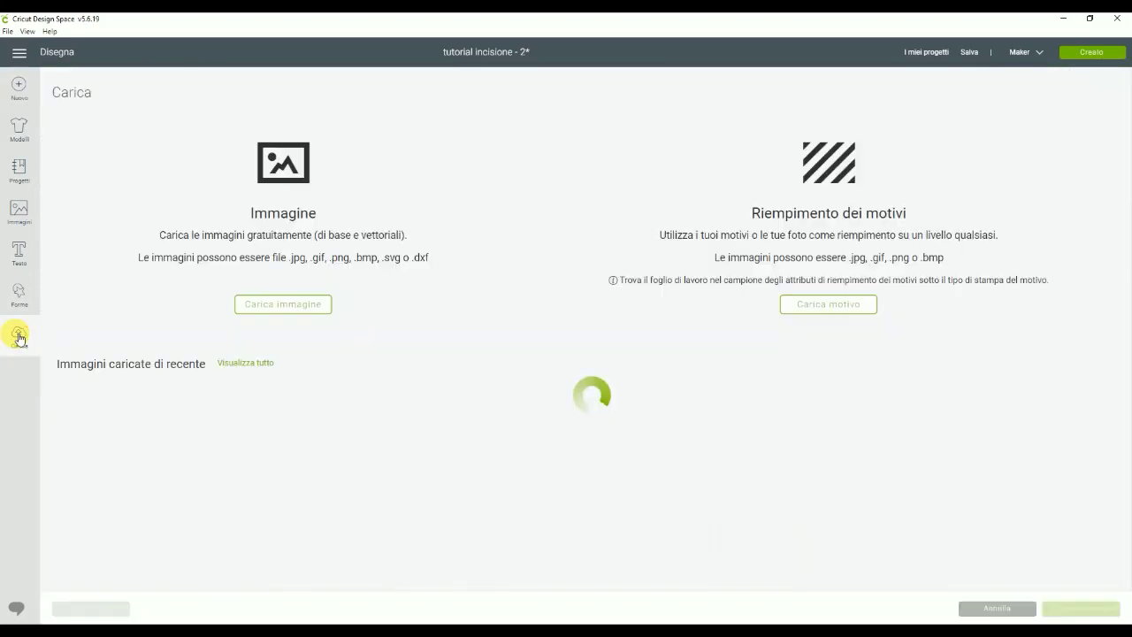
{"action": "scroll", "coordinate": [708, 451], "scroll_direction": "down", "scroll_amount": 1}
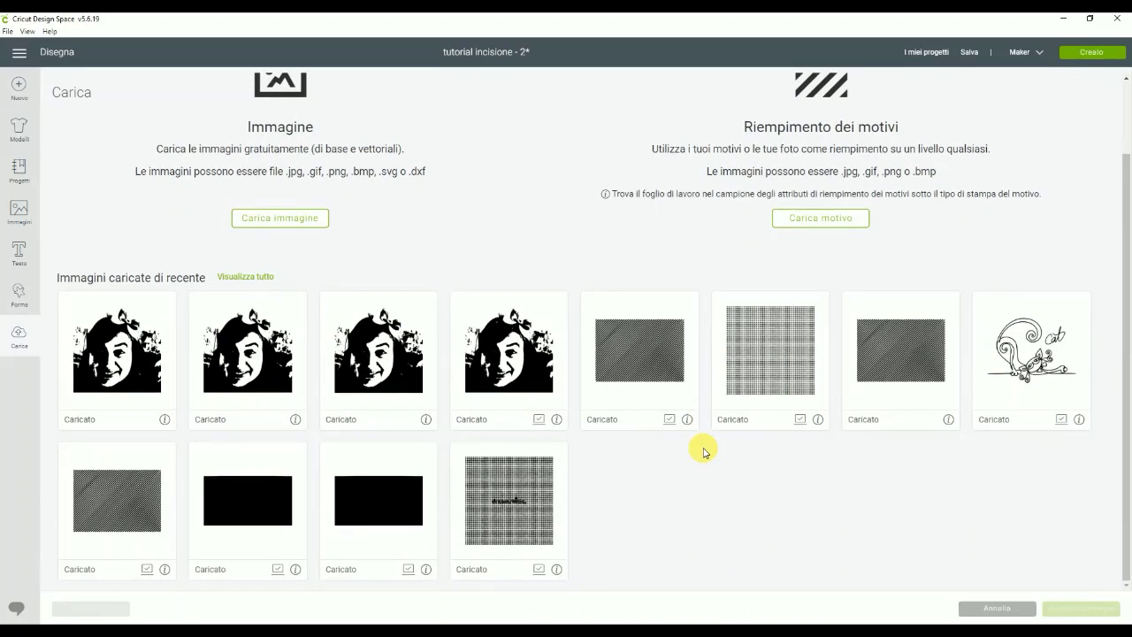
{"action": "left_click", "coordinate": [231, 510]}
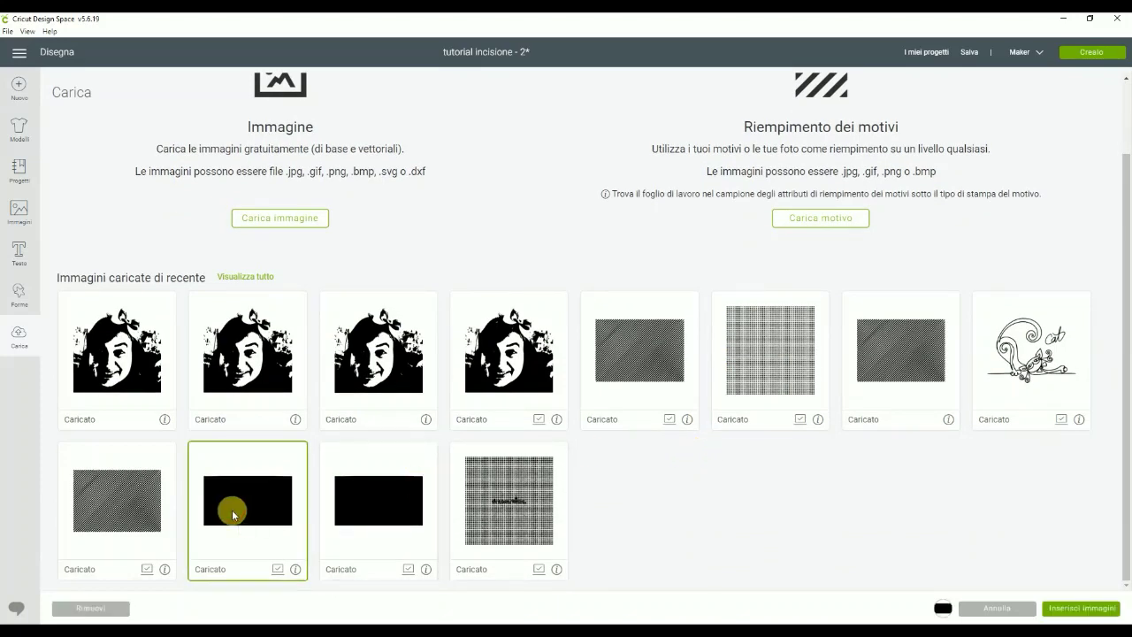
{"action": "left_click", "coordinate": [1077, 610]}
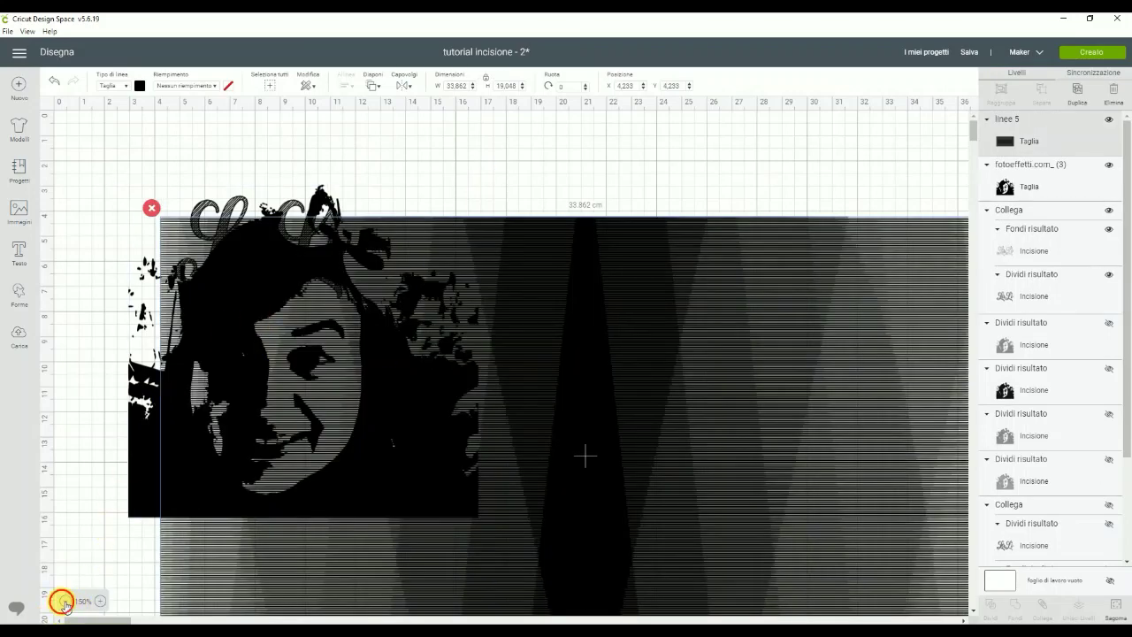
Enlarge the linee 5 pattern proportionally to about 74.8 by 42.1 cm.
{"action": "left_click", "coordinate": [62, 603]}
{"action": "left_click", "coordinate": [62, 604]}
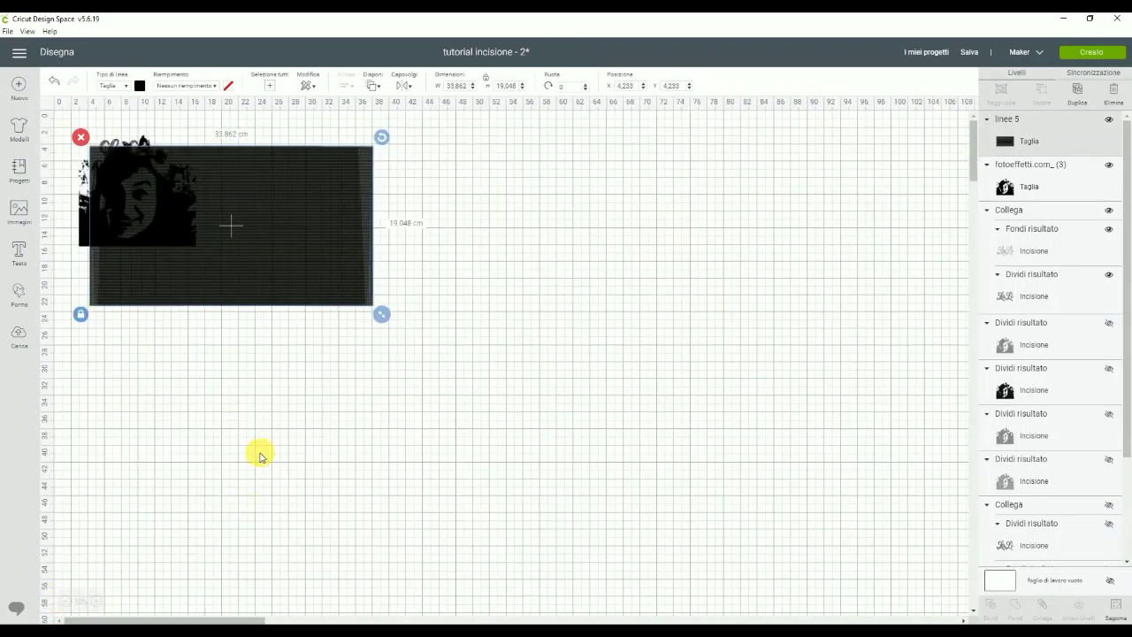
{"action": "left_click_drag", "start_coordinate": [381, 315], "coordinate": [723, 546]}
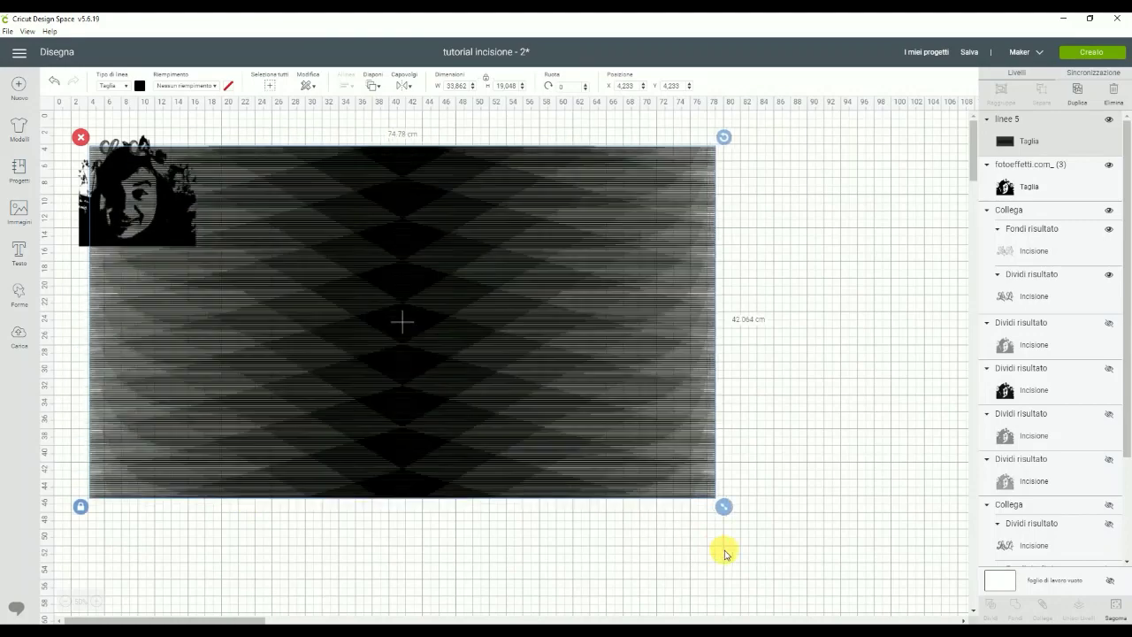
Enlarge the linee 5 pattern to about 100.5 by 54.6 cm and the portrait to about 55.7 by 52.9 cm.
{"action": "left_click", "coordinate": [79, 512]}
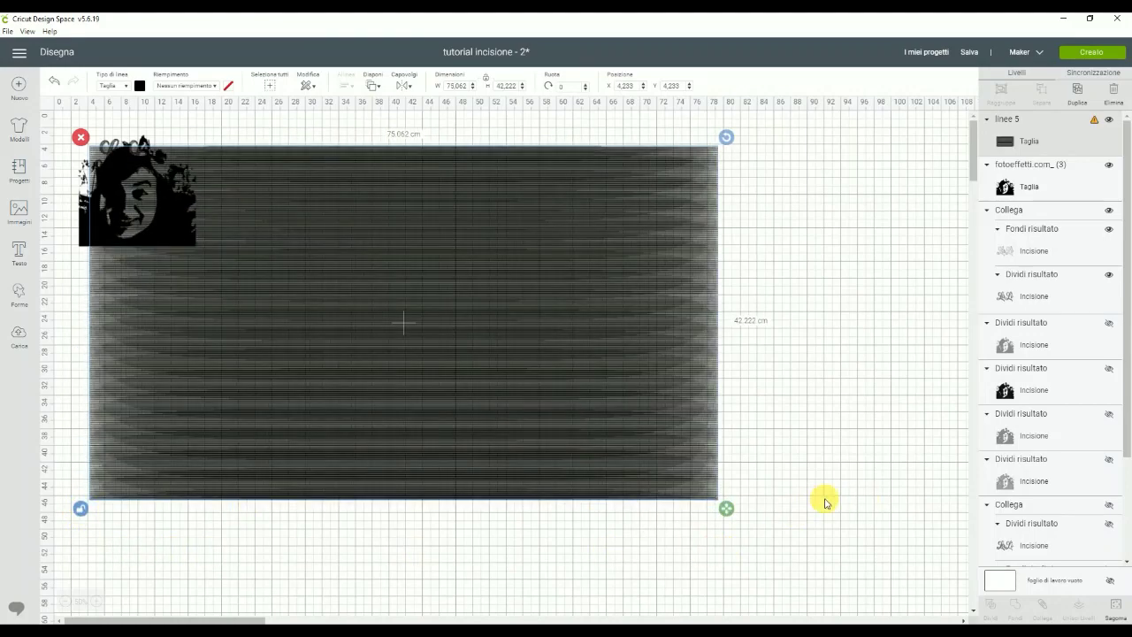
{"action": "left_click_drag", "start_coordinate": [725, 508], "coordinate": [970, 622]}
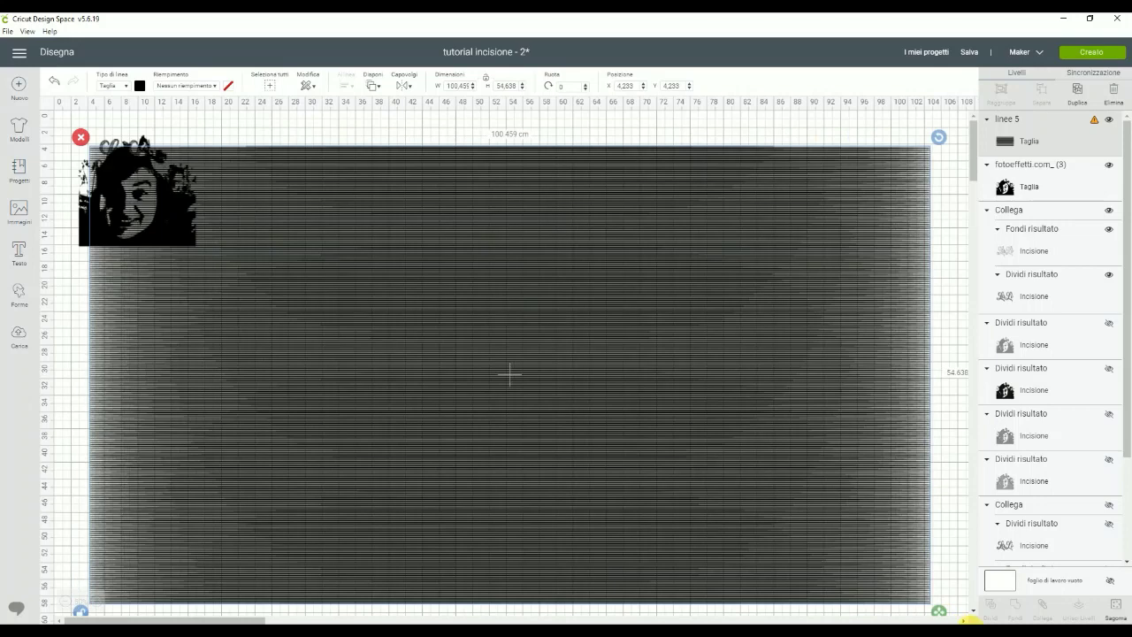
{"action": "left_click", "coordinate": [89, 214]}
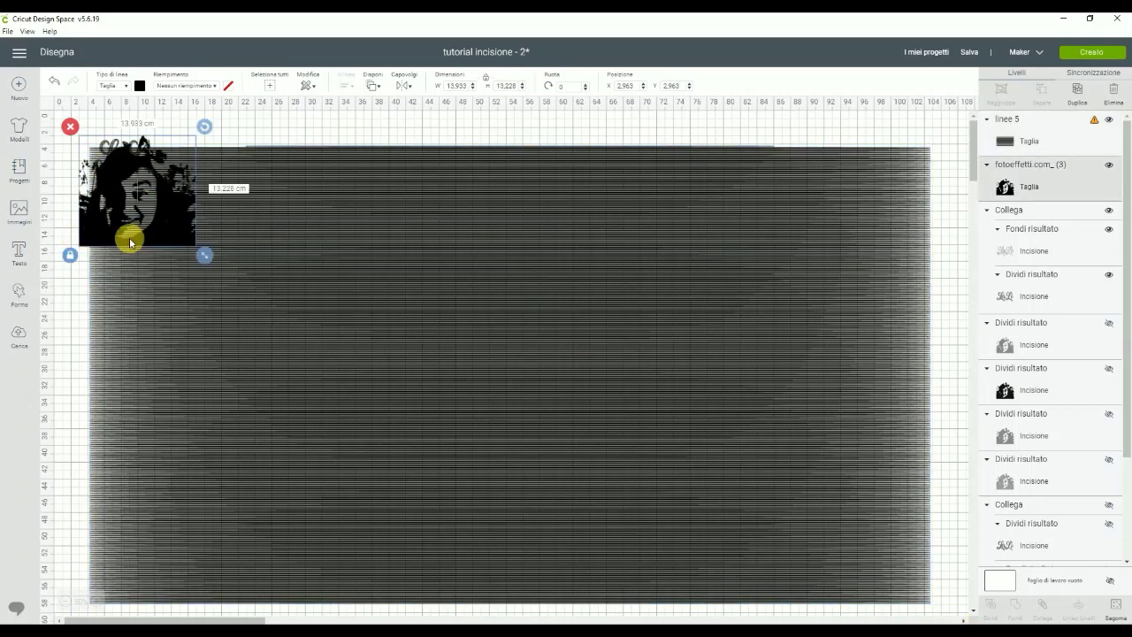
{"action": "left_click_drag", "start_coordinate": [206, 250], "coordinate": [554, 487]}
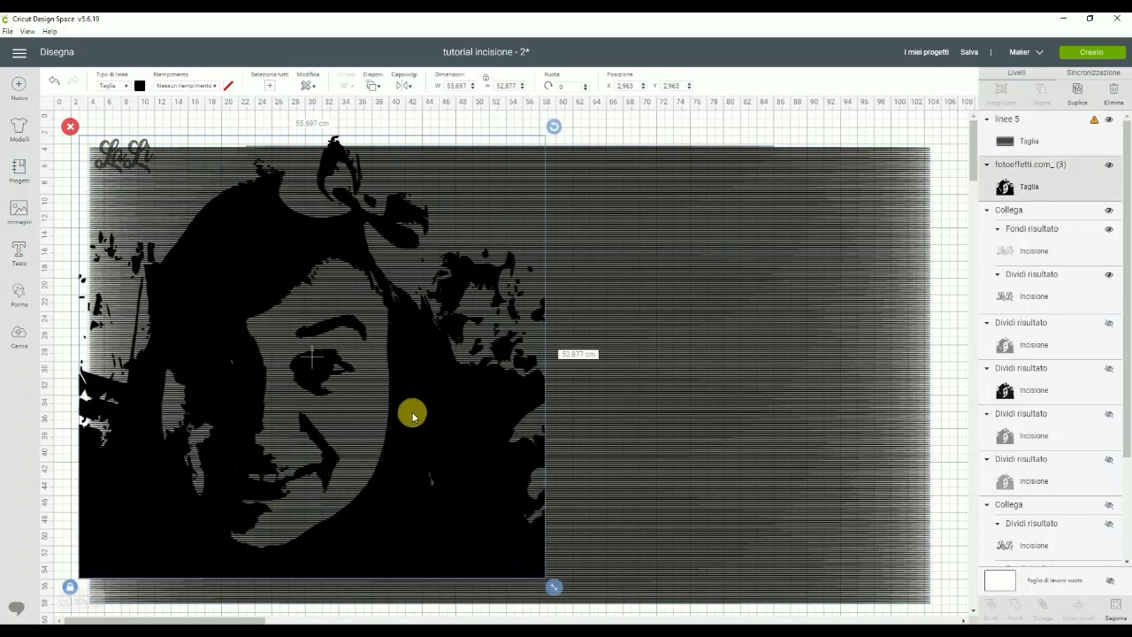
Shift the linee 5 pattern slightly up and left over the portrait and stretch it non-proportionally to about 69.1 by 69.8 cm.
{"action": "left_click", "coordinate": [429, 419]}
{"action": "left_click_drag", "start_coordinate": [400, 409], "coordinate": [391, 405]}
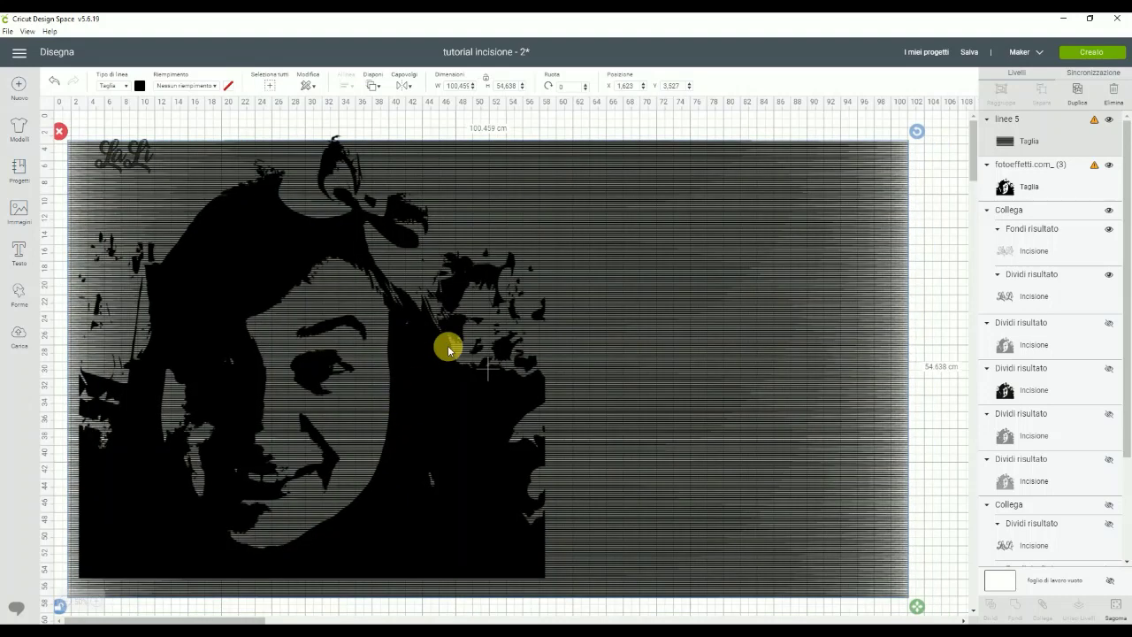
{"action": "left_click_drag", "start_coordinate": [918, 609], "coordinate": [934, 610]}
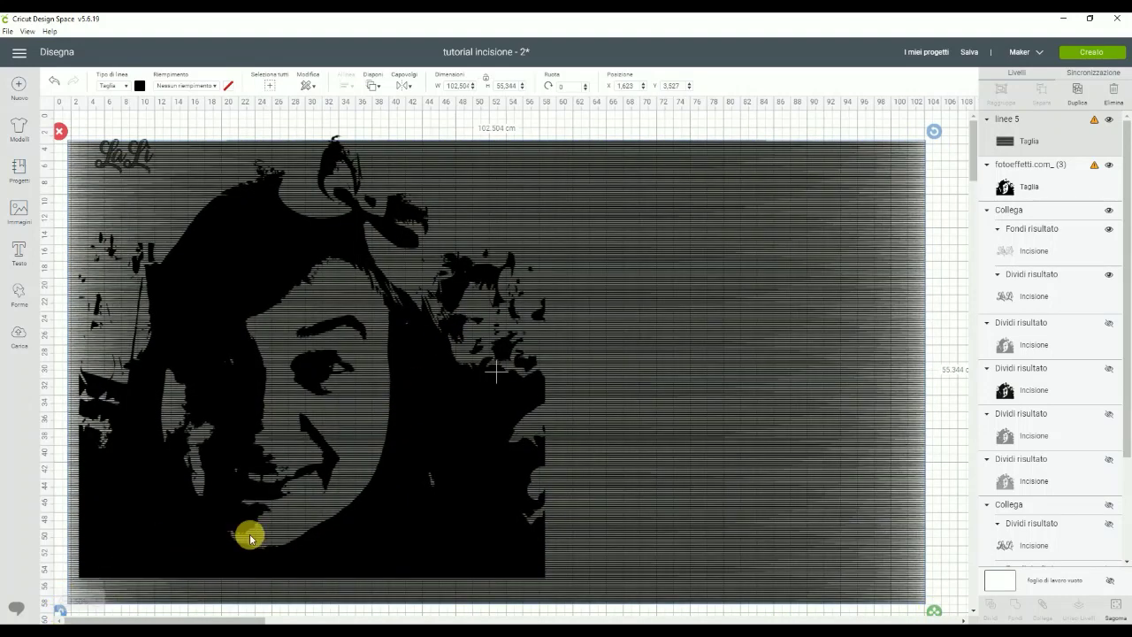
{"action": "scroll", "coordinate": [100, 546], "scroll_direction": "down", "scroll_amount": 3}
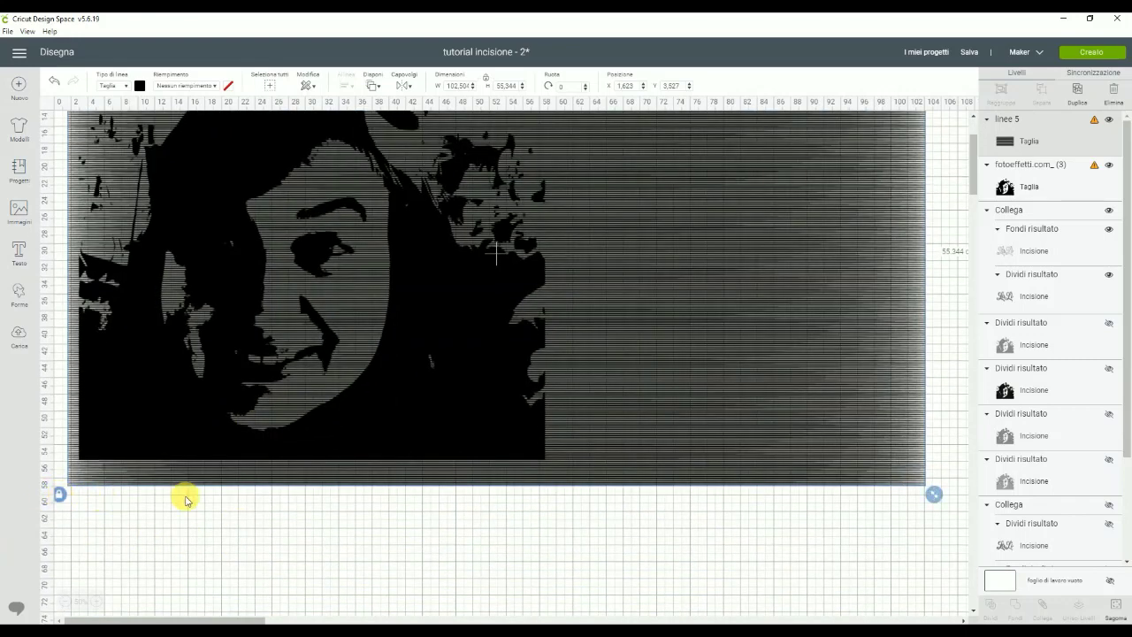
{"action": "key", "text": "ctrl+z"}
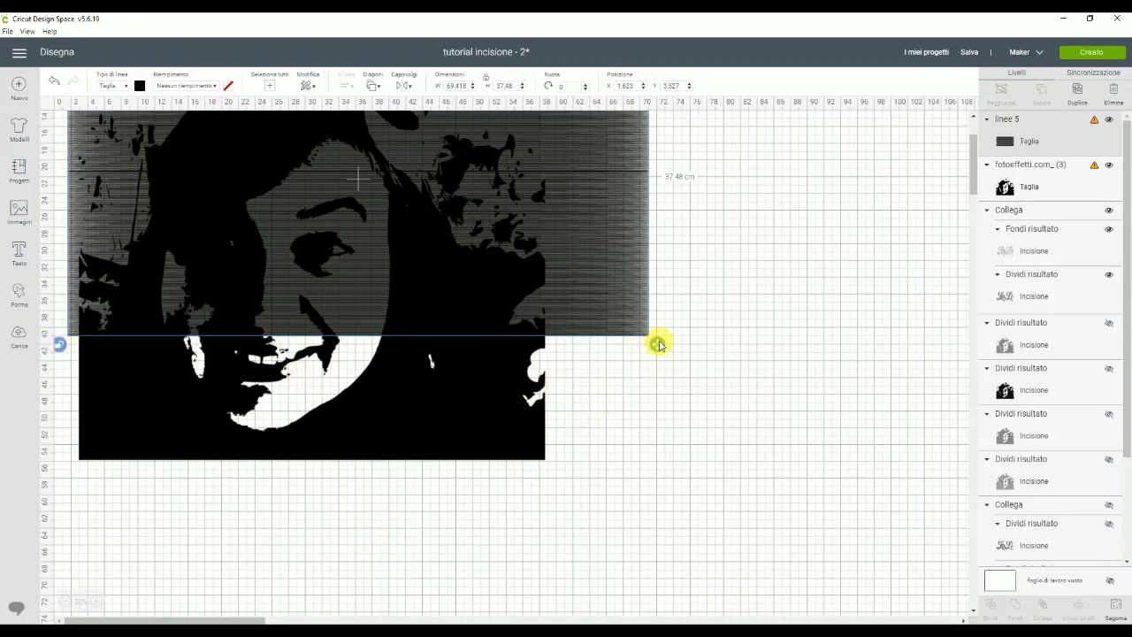
{"action": "left_click_drag", "start_coordinate": [659, 345], "coordinate": [681, 619]}
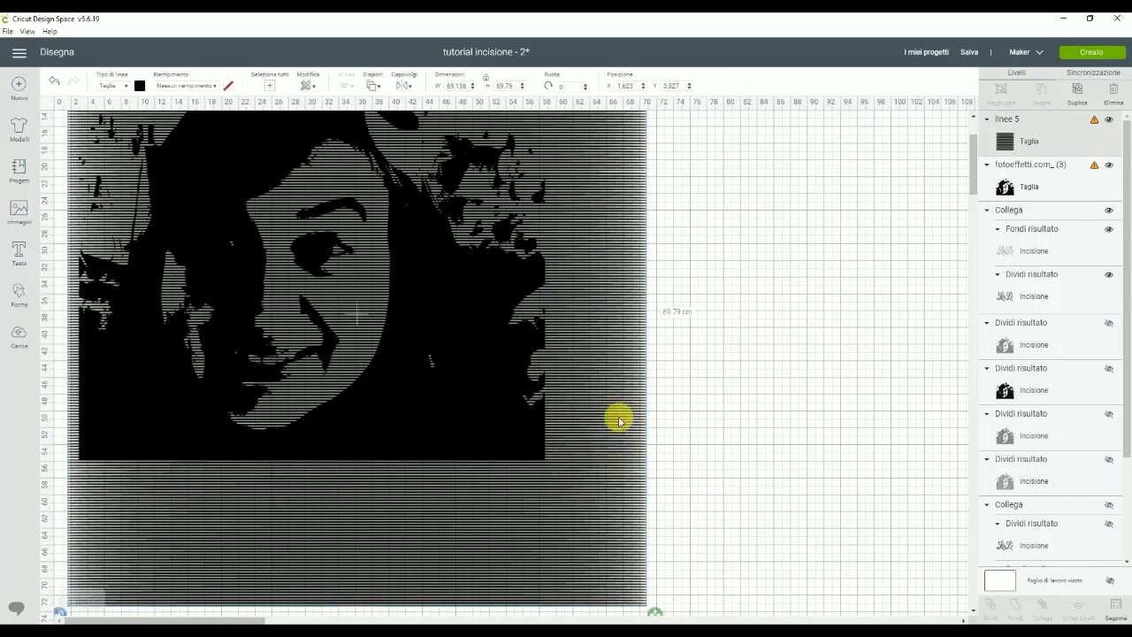
Send the linee 5 pattern to the back and fit the portrait within it at about 67.3 by 63.9 cm.
{"action": "right_click", "coordinate": [630, 327]}
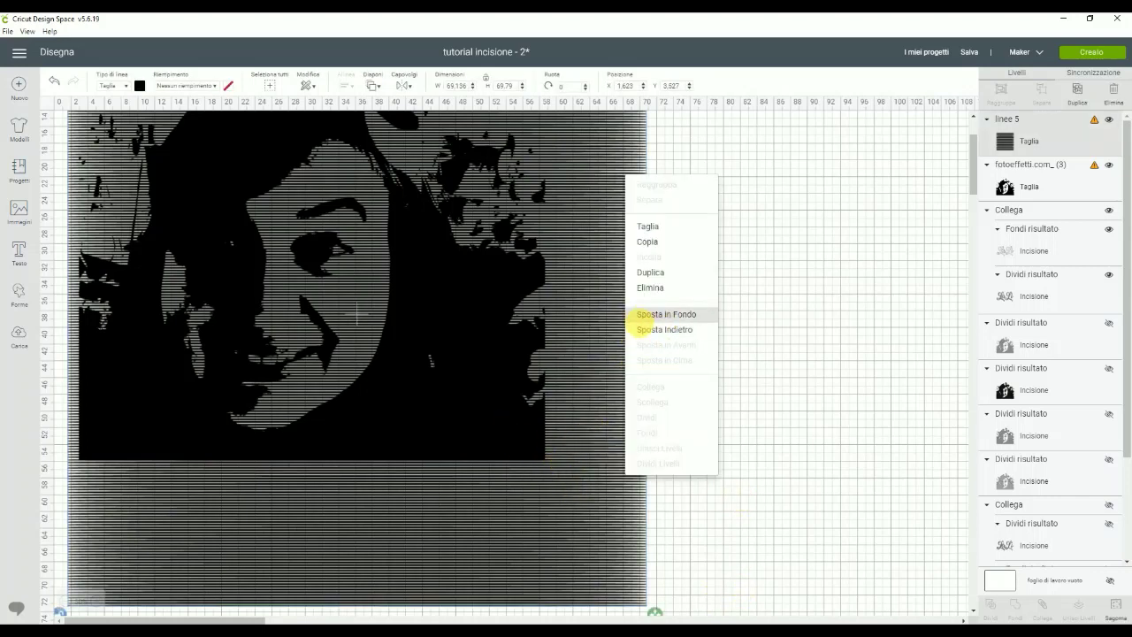
{"action": "left_click", "coordinate": [639, 320]}
{"action": "left_click", "coordinate": [533, 414]}
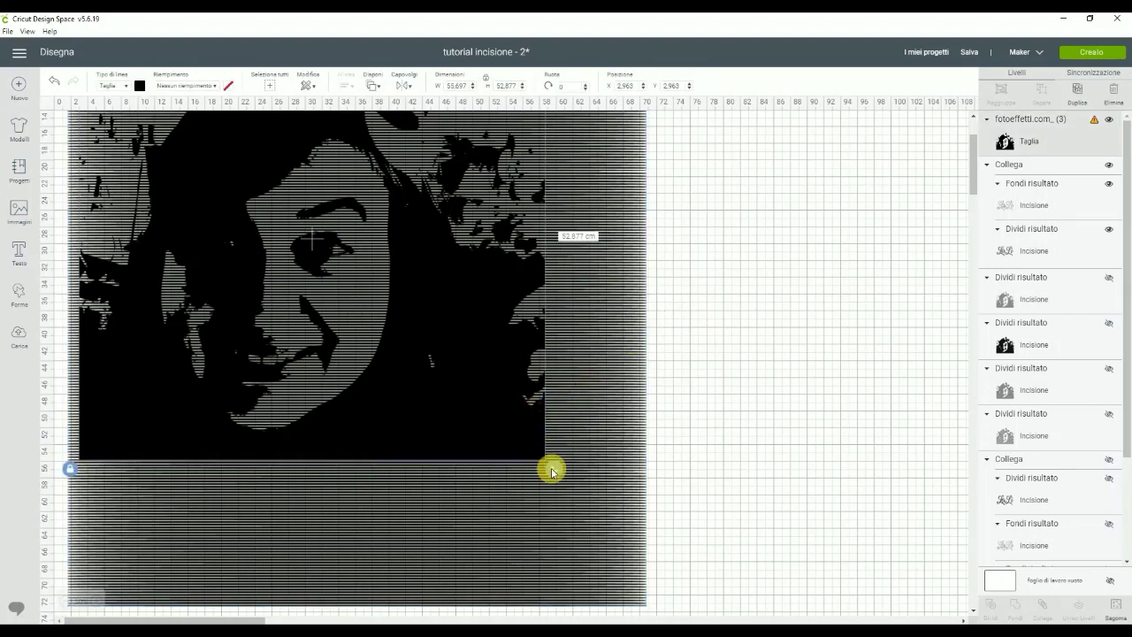
{"action": "left_click_drag", "start_coordinate": [551, 471], "coordinate": [651, 561]}
{"action": "scroll", "coordinate": [920, 393], "scroll_direction": "up", "scroll_amount": 3}
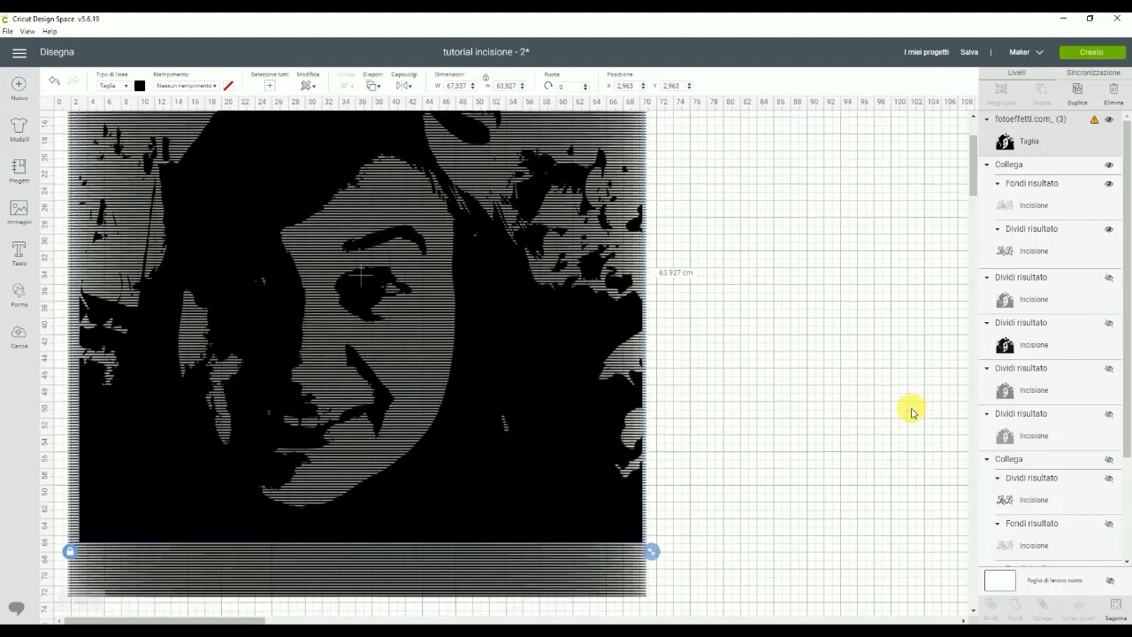
{"action": "left_click_drag", "start_coordinate": [537, 365], "coordinate": [514, 409]}
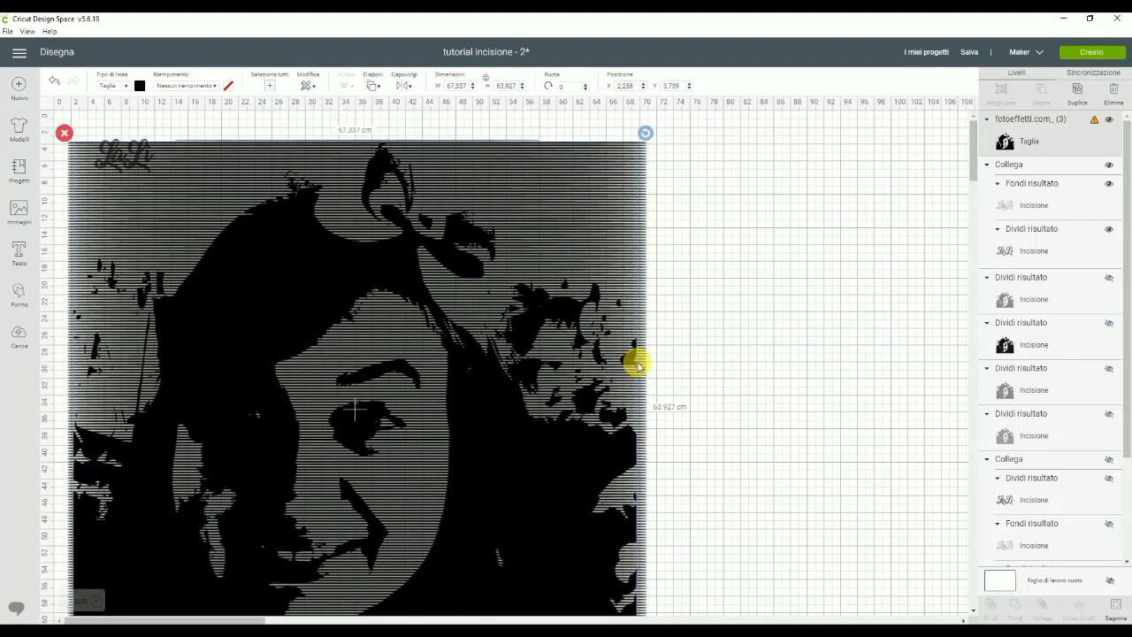
Select the portrait together with the line pattern and slice them with Dividi.
{"action": "left_click", "coordinate": [718, 364]}
{"action": "scroll", "coordinate": [710, 377], "scroll_direction": "down", "scroll_amount": 6}
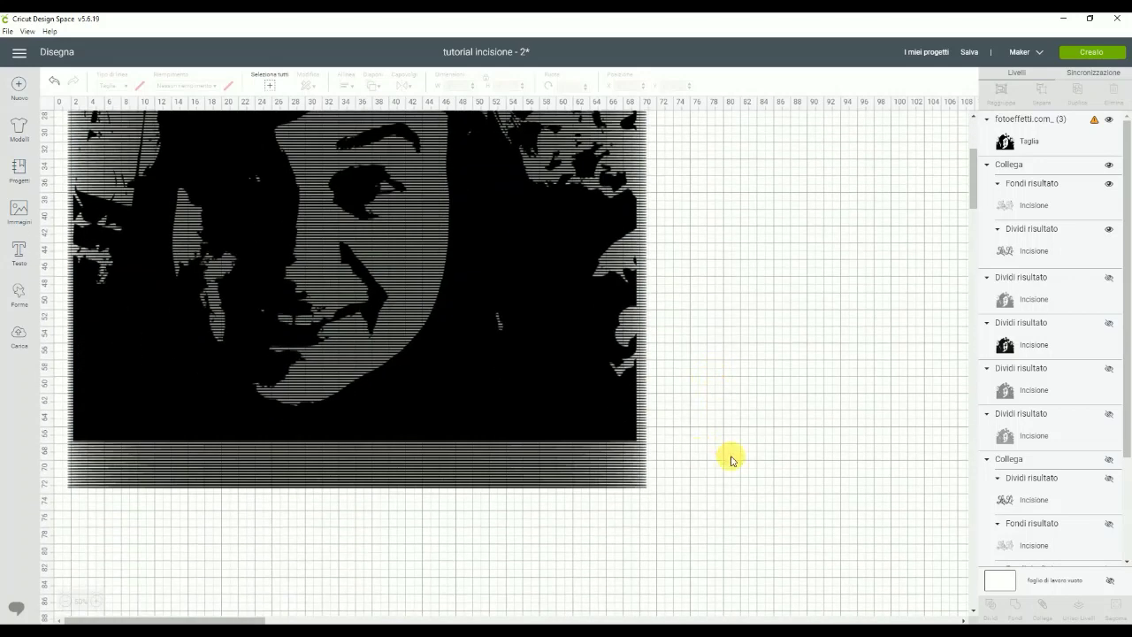
{"action": "left_click_drag", "start_coordinate": [730, 457], "coordinate": [550, 377]}
{"action": "right_click", "coordinate": [550, 377]}
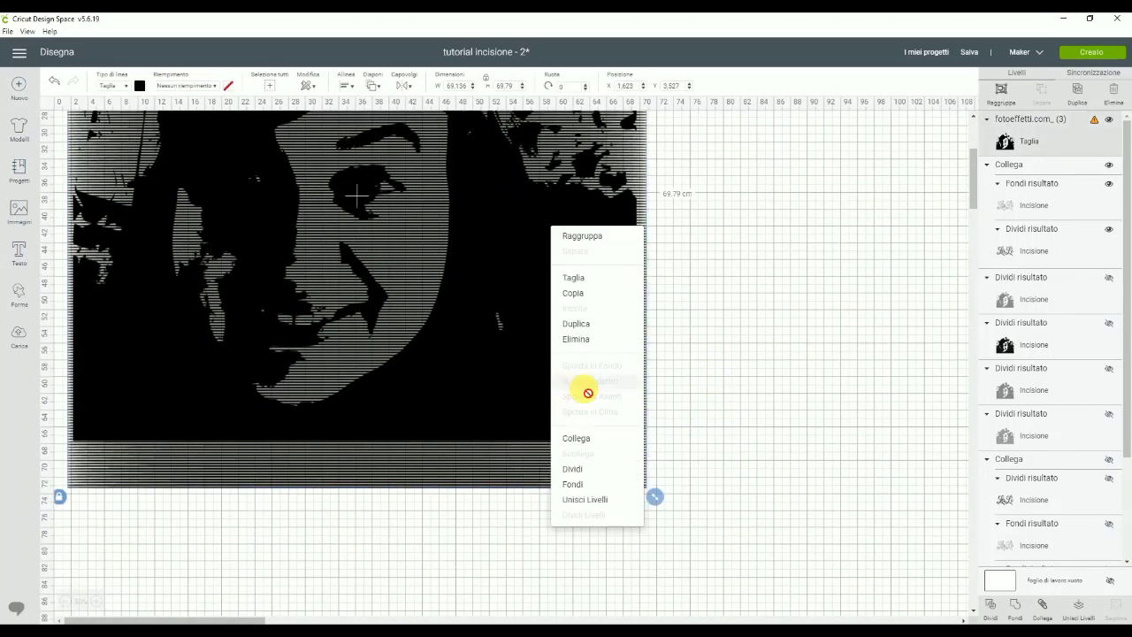
{"action": "left_click", "coordinate": [589, 469]}
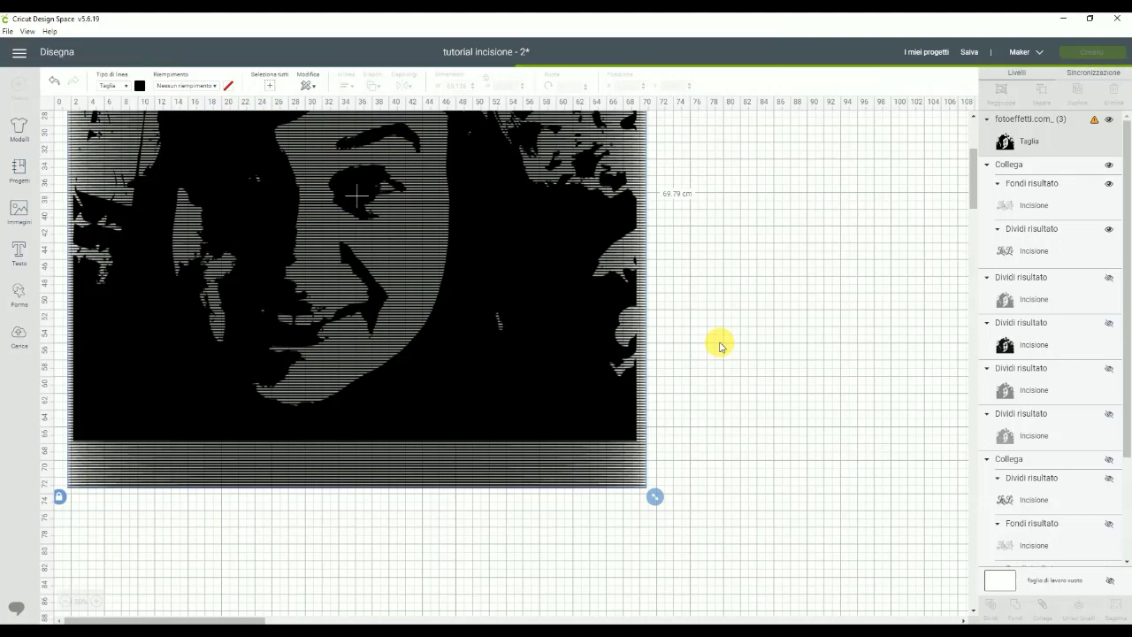
Delete the three surplus slice pieces, keeping only the line pattern with the portrait cut out of it.
{"action": "scroll", "coordinate": [710, 347], "scroll_direction": "up", "scroll_amount": 5}
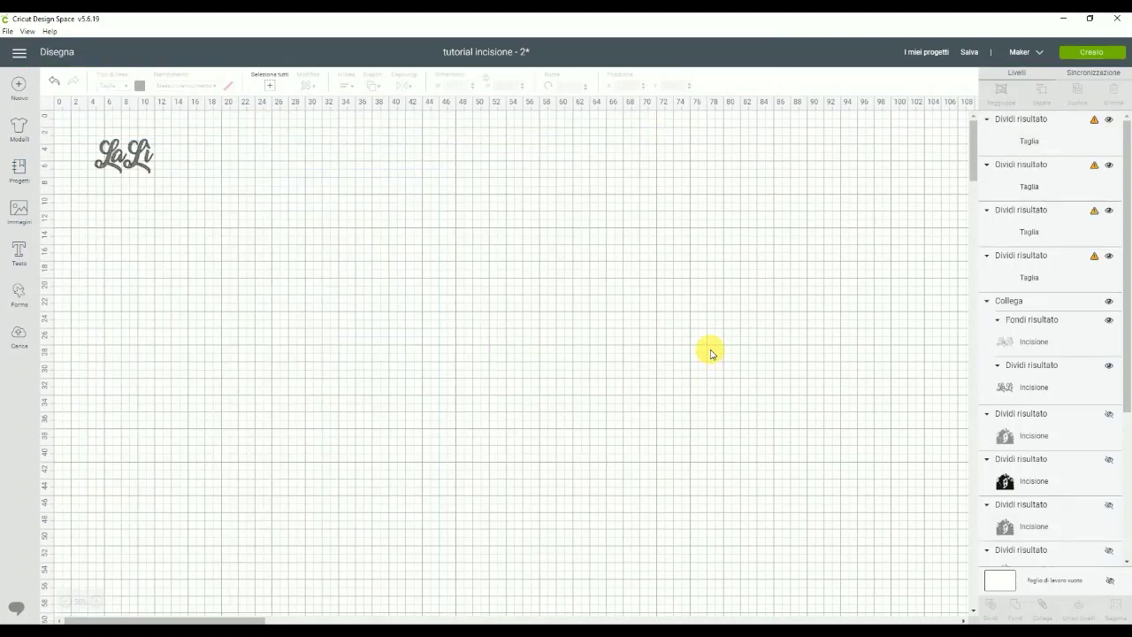
{"action": "scroll", "coordinate": [699, 327], "scroll_direction": "down", "scroll_amount": 4}
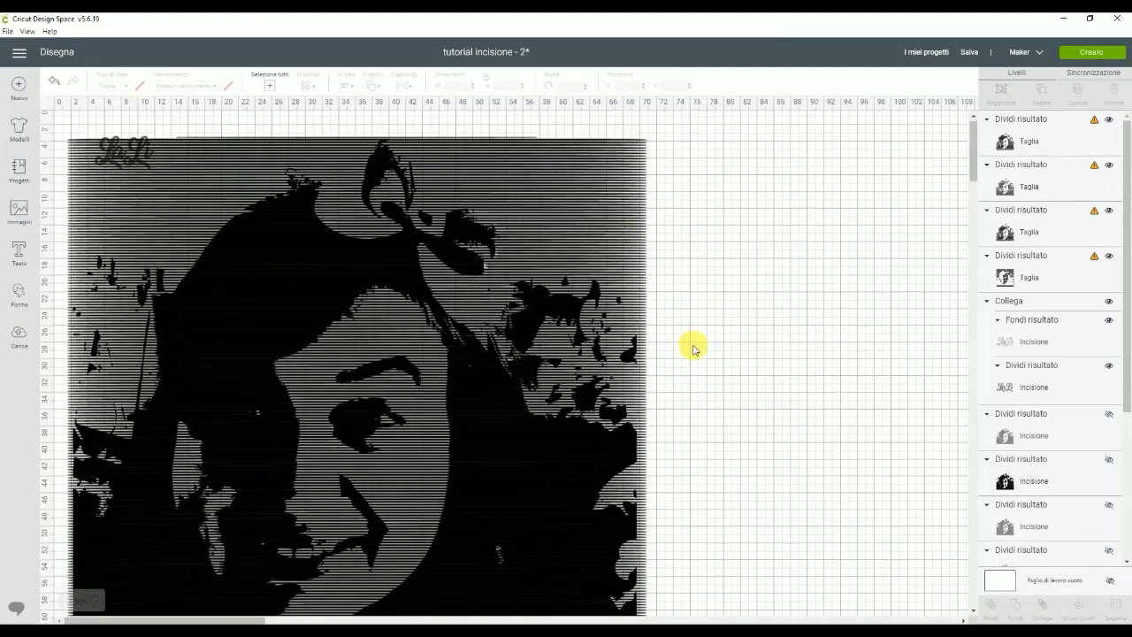
{"action": "left_click", "coordinate": [528, 311]}
{"action": "left_click_drag", "start_coordinate": [528, 310], "coordinate": [905, 392]}
{"action": "key", "text": "ctrl+z"}
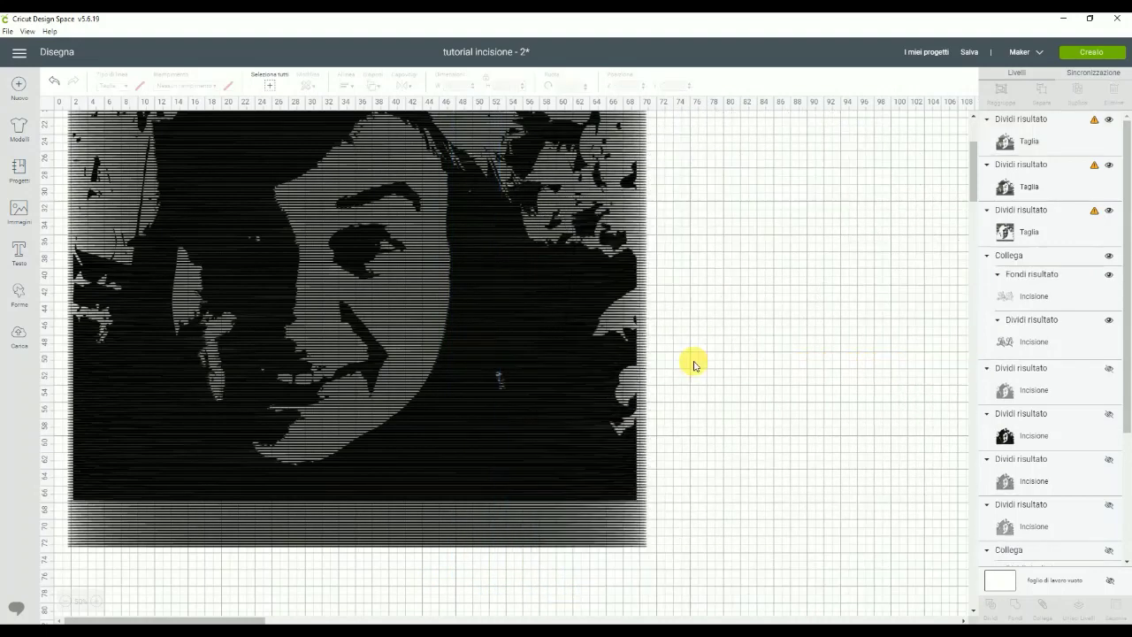
{"action": "left_click", "coordinate": [566, 354]}
{"action": "key", "text": "Delete"}
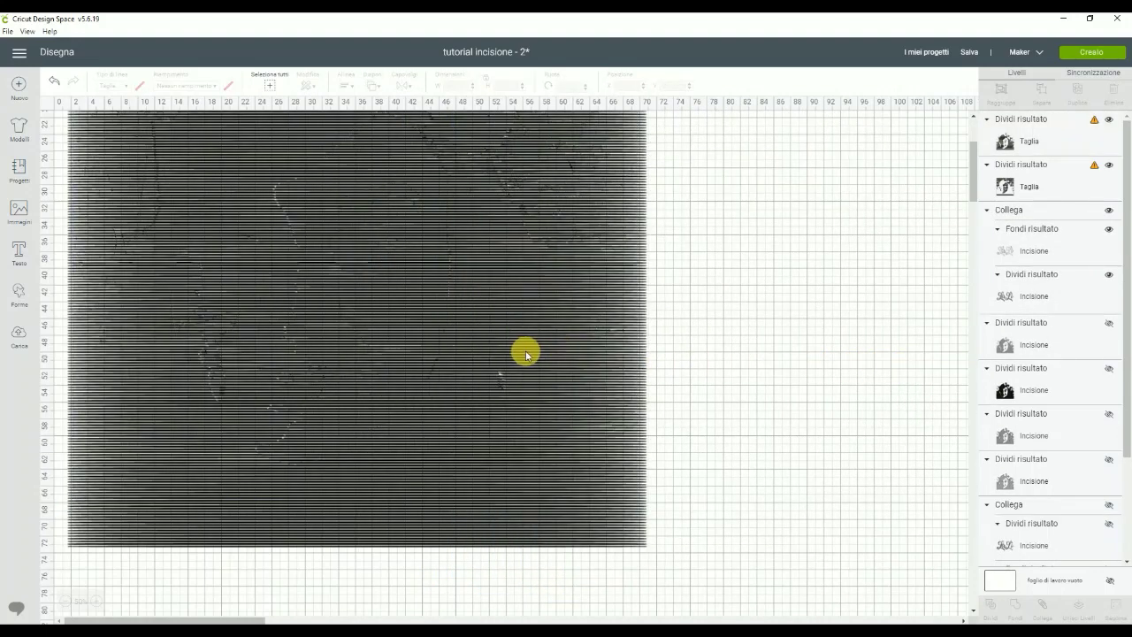
{"action": "key", "text": "ctrl+z"}
{"action": "left_click_drag", "start_coordinate": [607, 374], "coordinate": [870, 414]}
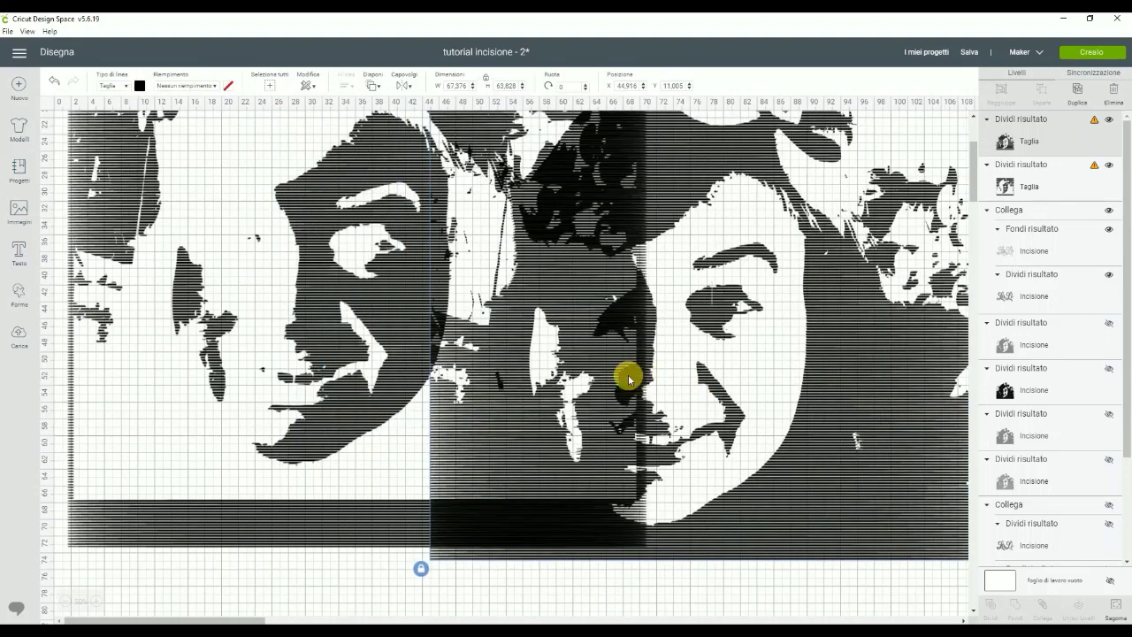
{"action": "left_click", "coordinate": [838, 376]}
{"action": "key", "text": "Delete"}
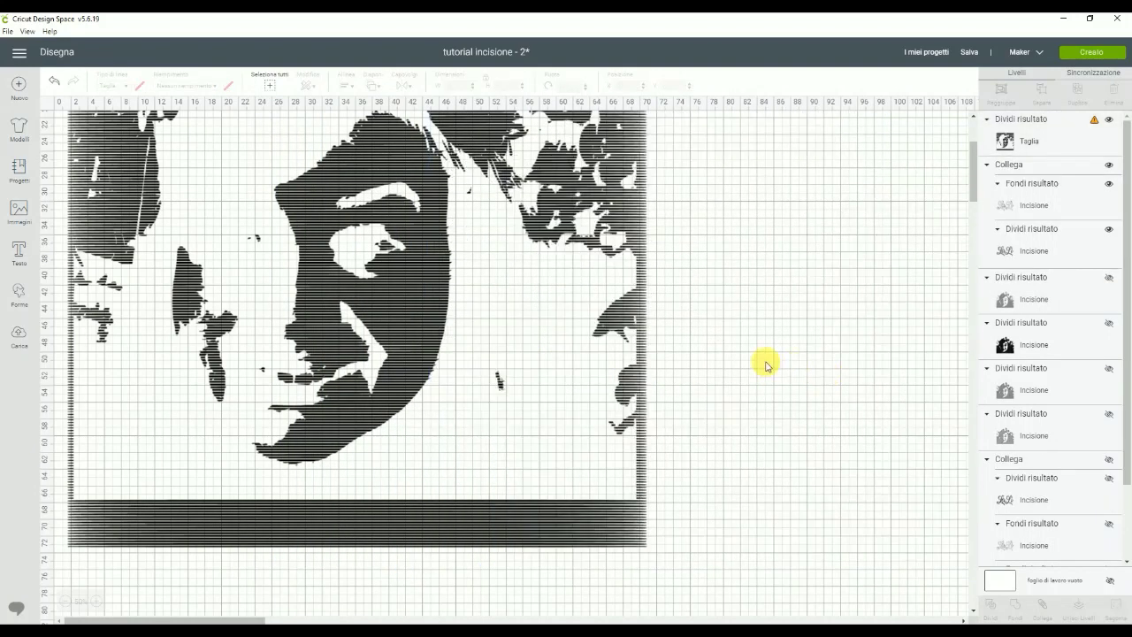
Move the remaining line-filled portrait to the right, clear of the LaLì lettering, and check it from top to bottom.
{"action": "scroll", "coordinate": [667, 356], "scroll_direction": "down", "scroll_amount": 3}
{"action": "scroll", "coordinate": [667, 361], "scroll_direction": "up", "scroll_amount": 4}
{"action": "scroll", "coordinate": [666, 361], "scroll_direction": "up", "scroll_amount": 3}
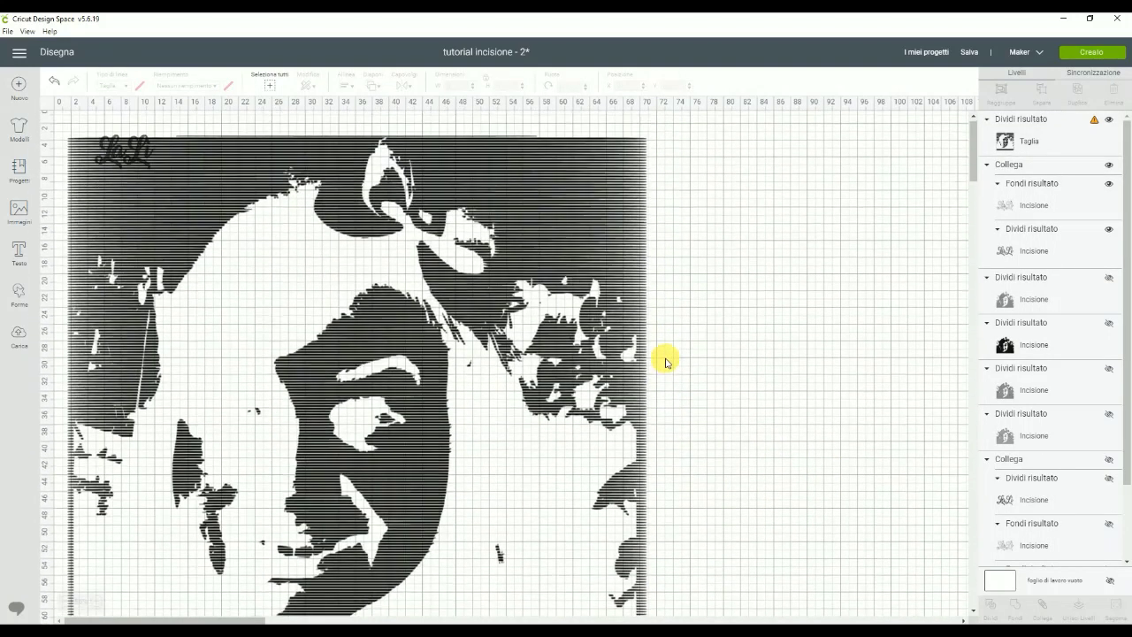
{"action": "left_click_drag", "start_coordinate": [530, 260], "coordinate": [677, 253]}
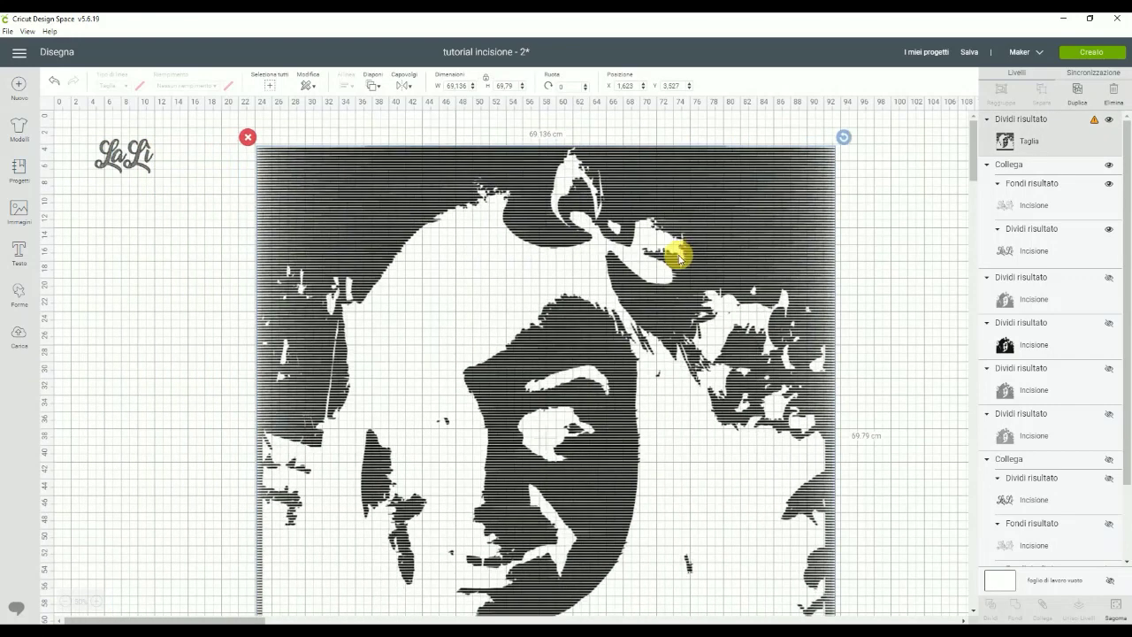
{"action": "scroll", "coordinate": [748, 349], "scroll_direction": "down", "scroll_amount": 5}
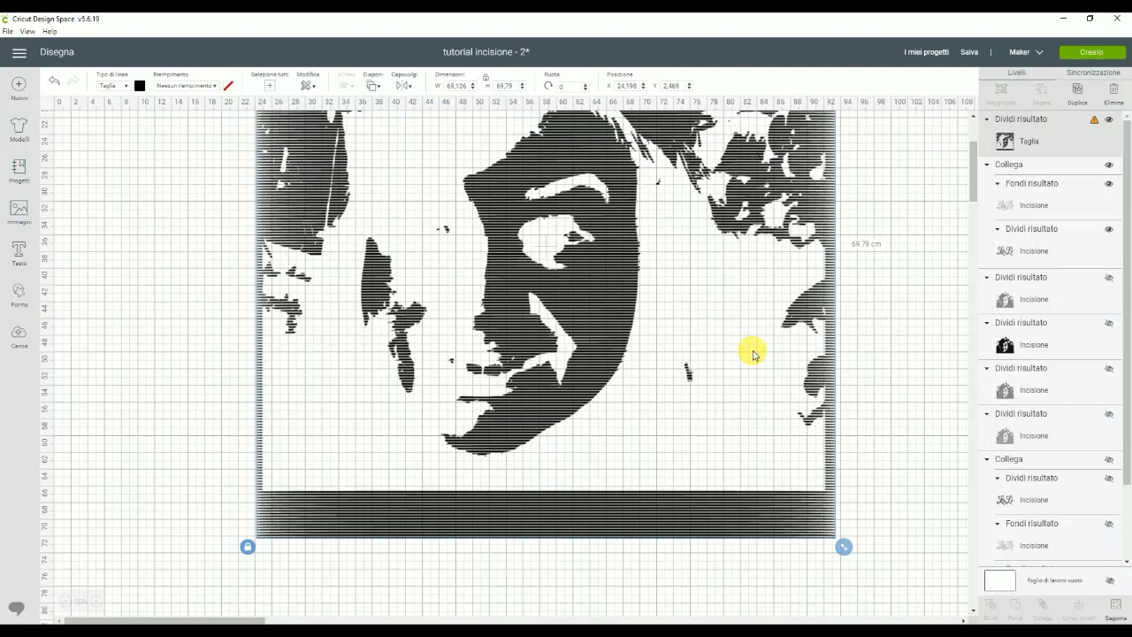
{"action": "scroll", "coordinate": [750, 363], "scroll_direction": "up", "scroll_amount": 5}
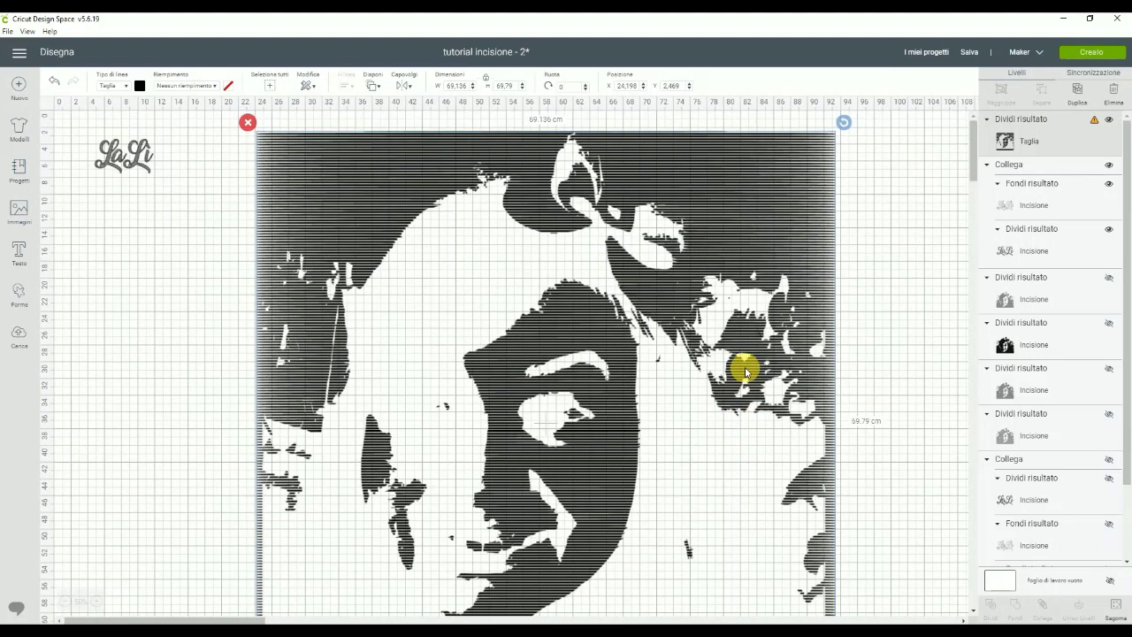
{"action": "scroll", "coordinate": [746, 371], "scroll_direction": "down", "scroll_amount": 3}
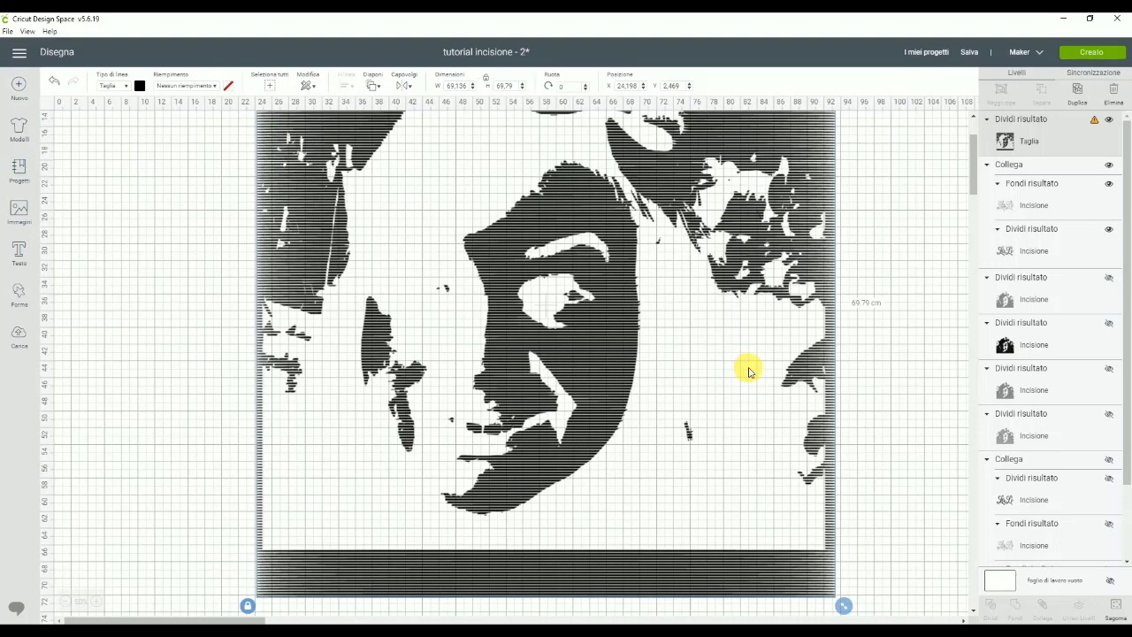
{"action": "scroll", "coordinate": [749, 372], "scroll_direction": "up", "scroll_amount": 3}
{"action": "scroll", "coordinate": [748, 371], "scroll_direction": "down", "scroll_amount": 5}
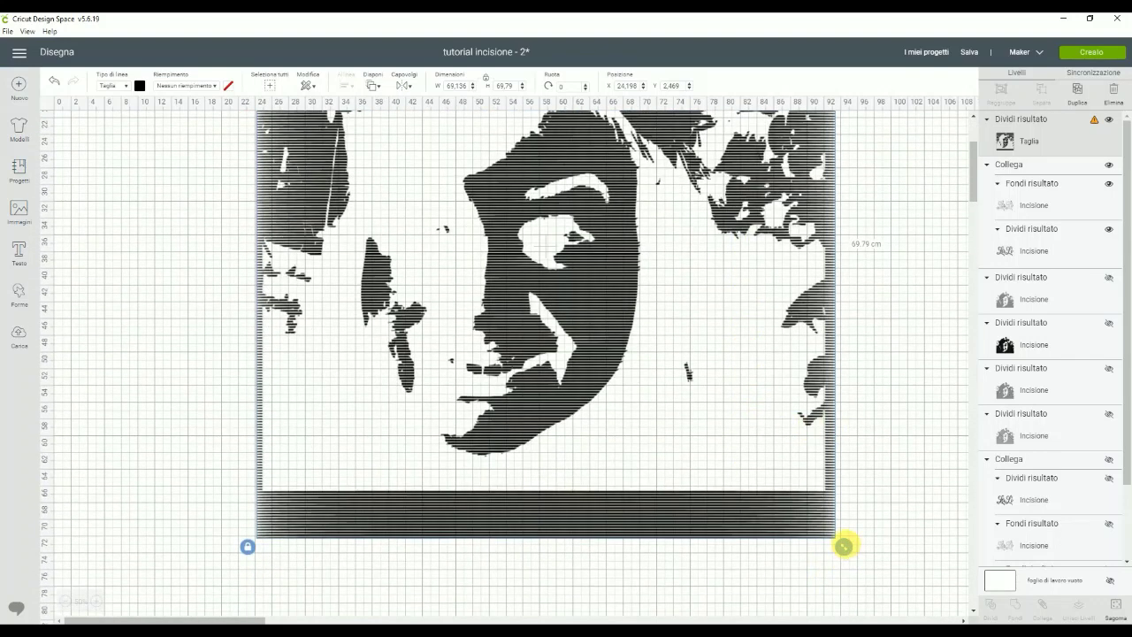
Scale the line-filled portrait proportionally to a width of 7 cm and place it directly below the LaLì lettering.
{"action": "left_click_drag", "start_coordinate": [843, 547], "coordinate": [806, 504]}
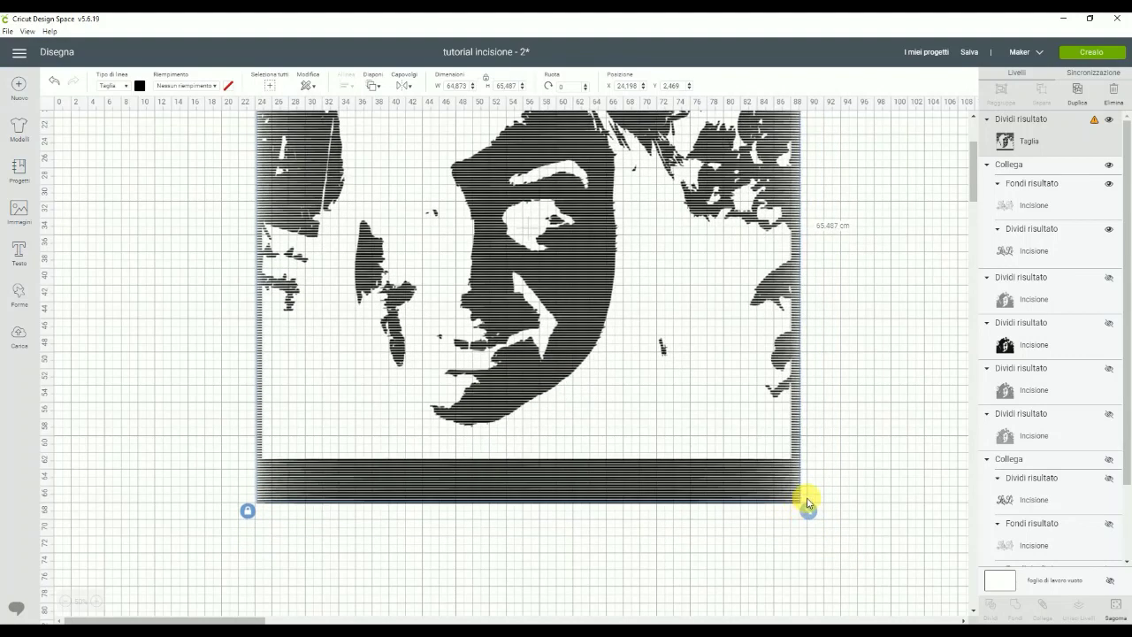
{"action": "scroll", "coordinate": [807, 498], "scroll_direction": "up", "scroll_amount": 5}
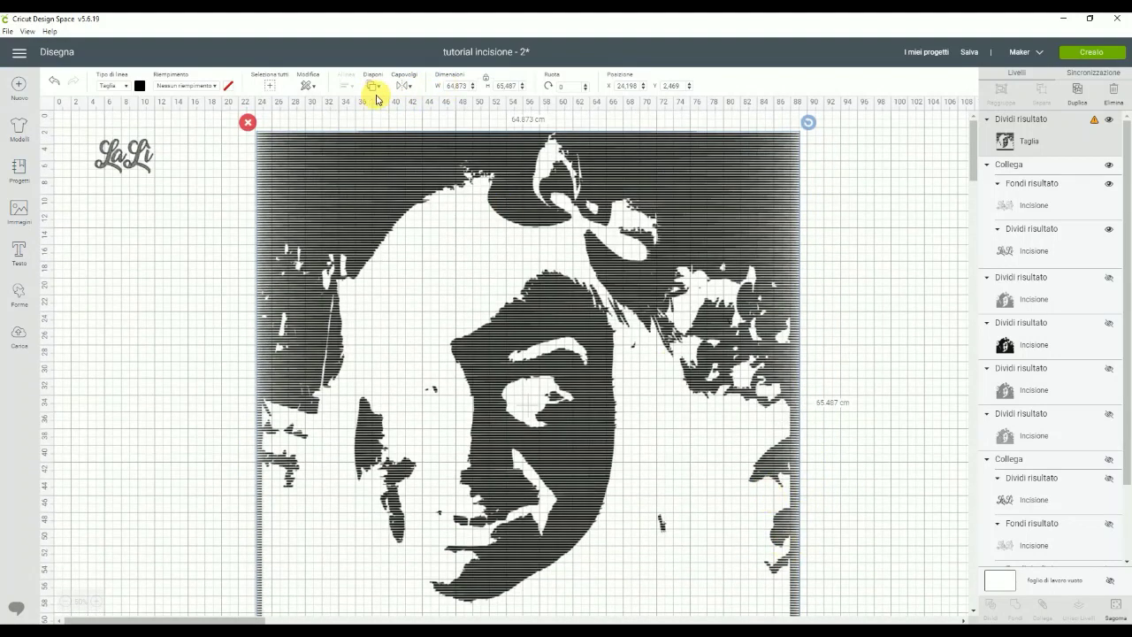
{"action": "double_click", "coordinate": [452, 86]}
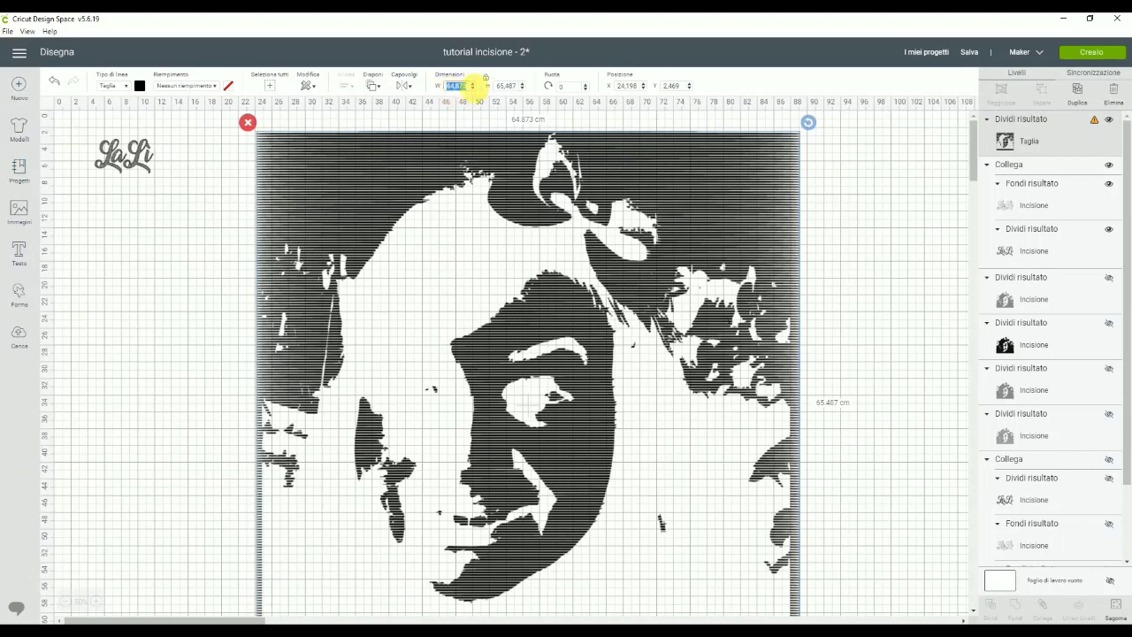
{"action": "type", "text": "7"}
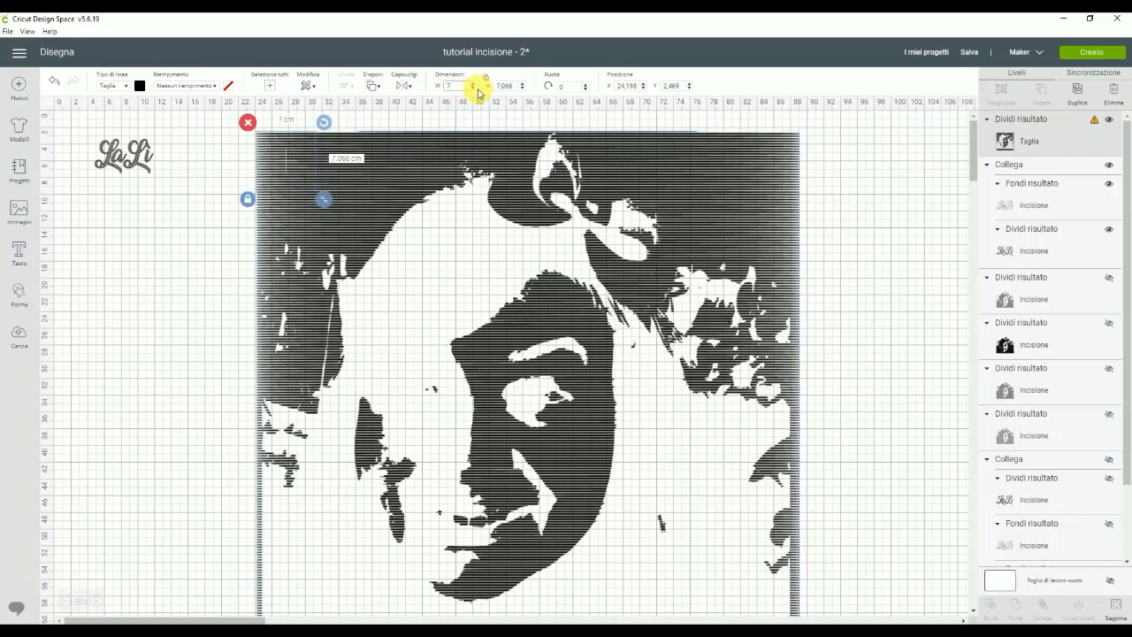
{"action": "key", "text": "Return"}
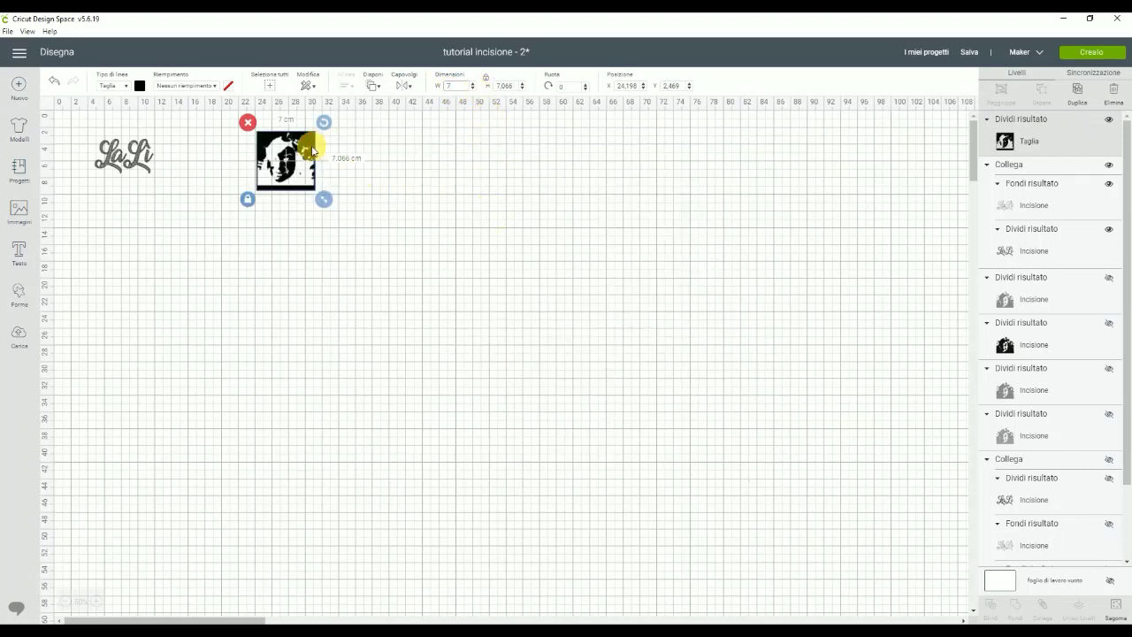
{"action": "left_click_drag", "start_coordinate": [317, 139], "coordinate": [219, 196]}
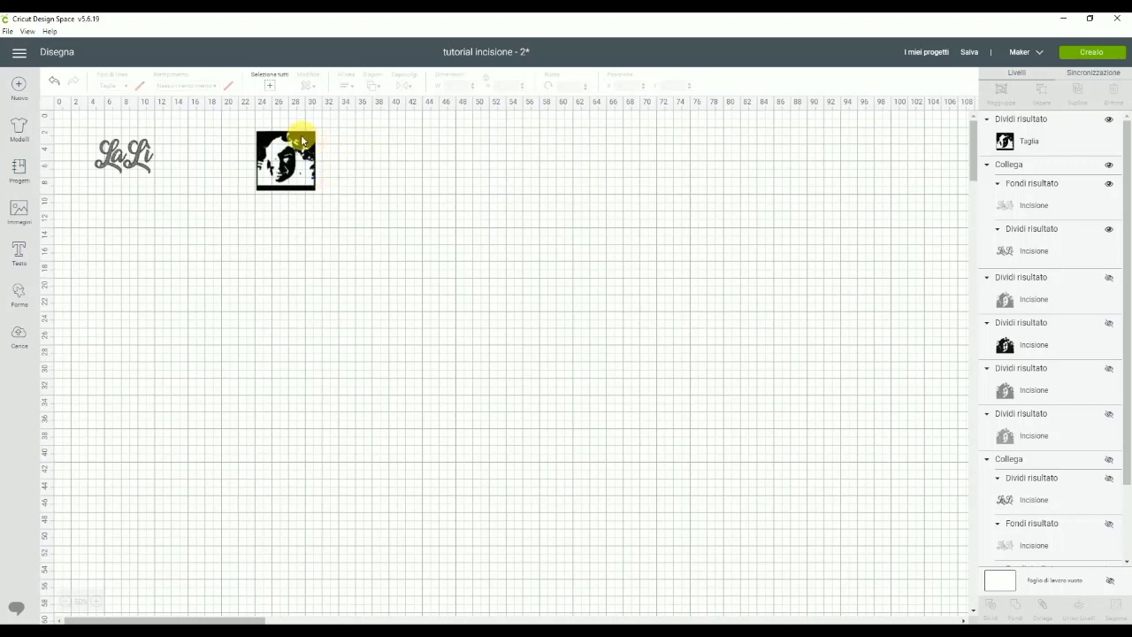
{"action": "left_click_drag", "start_coordinate": [300, 140], "coordinate": [138, 196]}
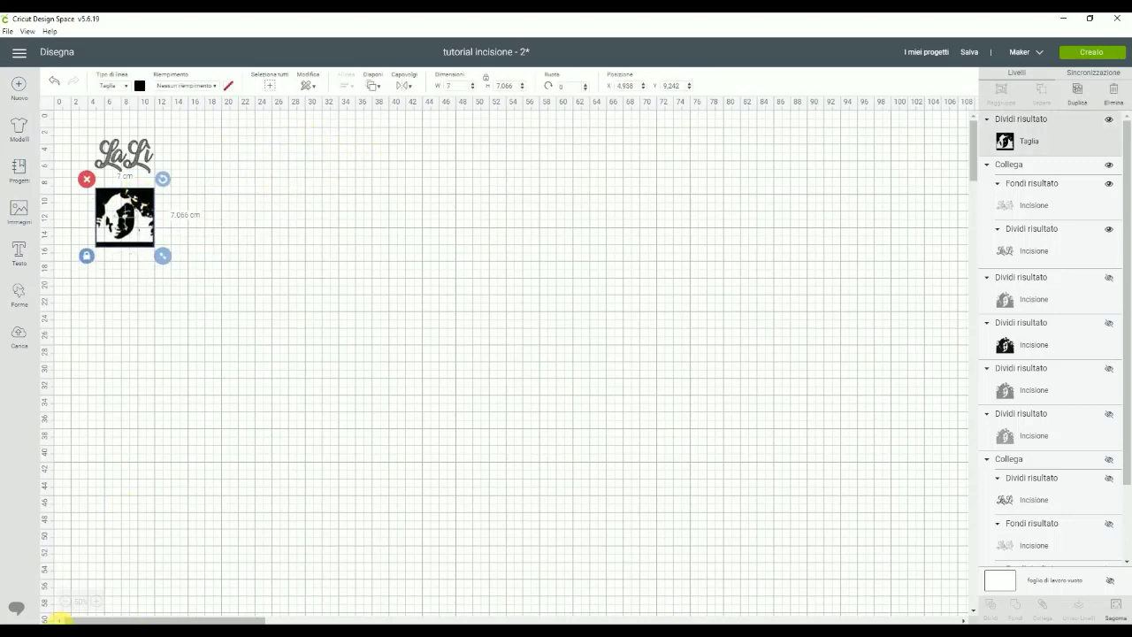
Move the portrait up closer beneath the LaLì lettering, to about X 4.35 cm and Y 8.01 cm.
{"action": "left_click", "coordinate": [97, 601]}
{"action": "left_click", "coordinate": [97, 601]}
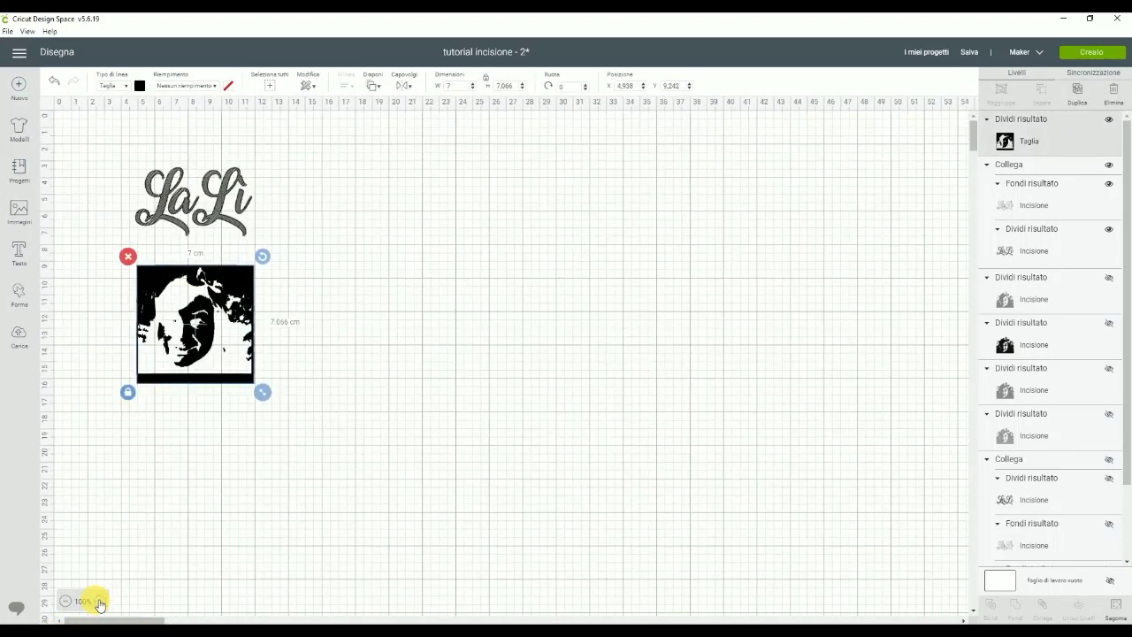
{"action": "left_click", "coordinate": [97, 601]}
{"action": "left_click", "coordinate": [97, 602]}
{"action": "left_click", "coordinate": [97, 602]}
{"action": "scroll", "coordinate": [382, 538], "scroll_direction": "down", "scroll_amount": 3}
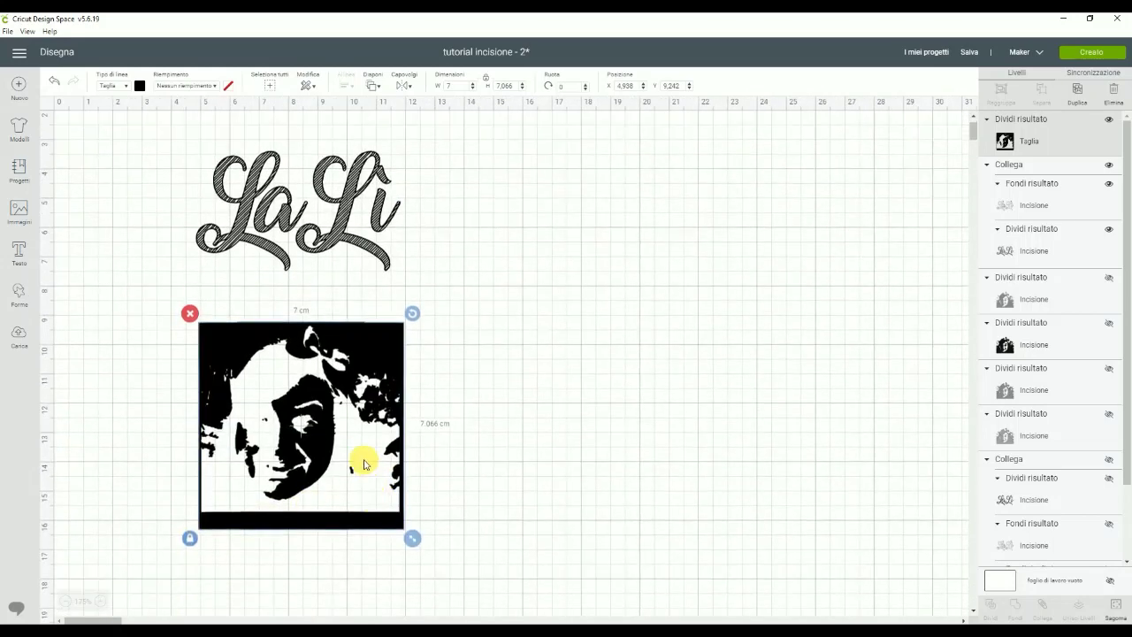
{"action": "left_click_drag", "start_coordinate": [366, 463], "coordinate": [349, 424]}
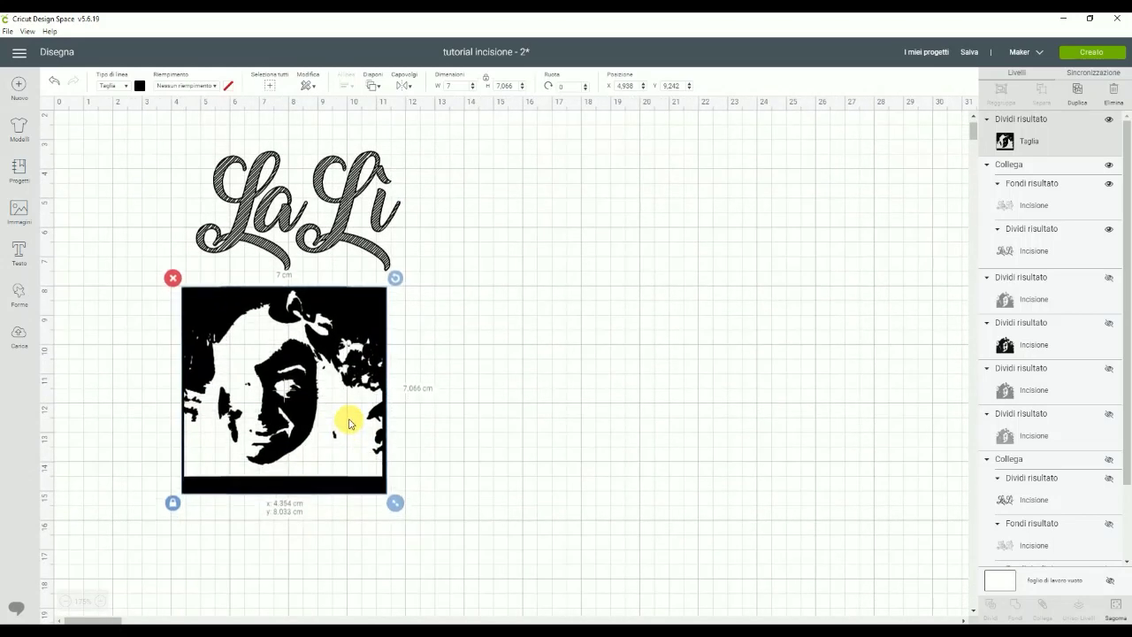
{"action": "left_click", "coordinate": [459, 416]}
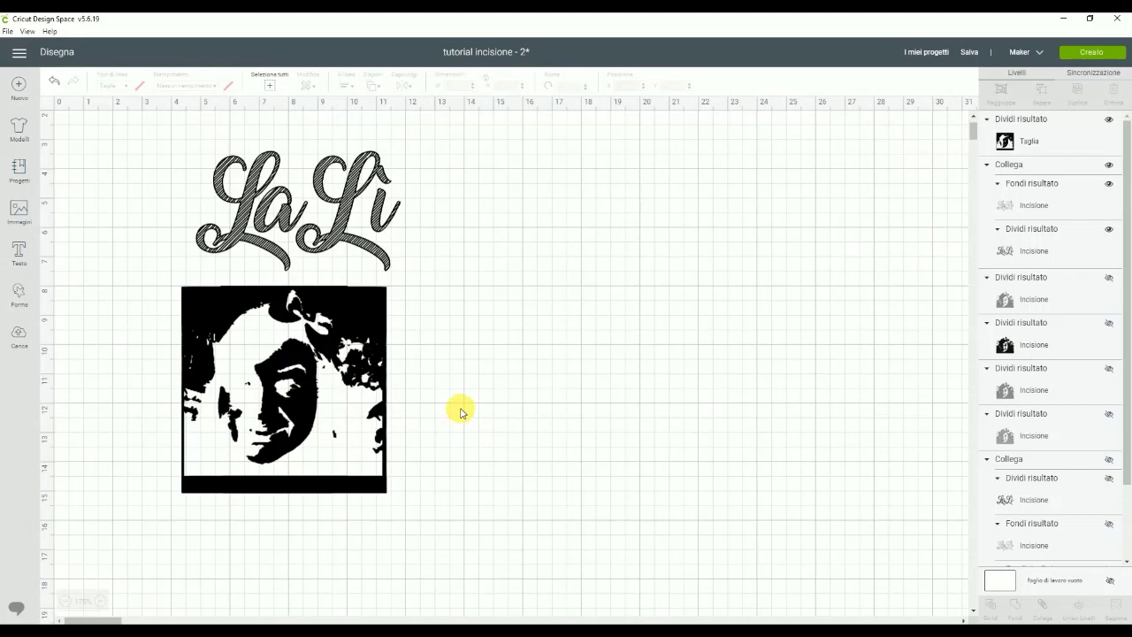
Enlarge the portrait proportionally to about 7.5 cm wide and realign it beneath the LaLì lettering.
{"action": "left_click", "coordinate": [372, 480]}
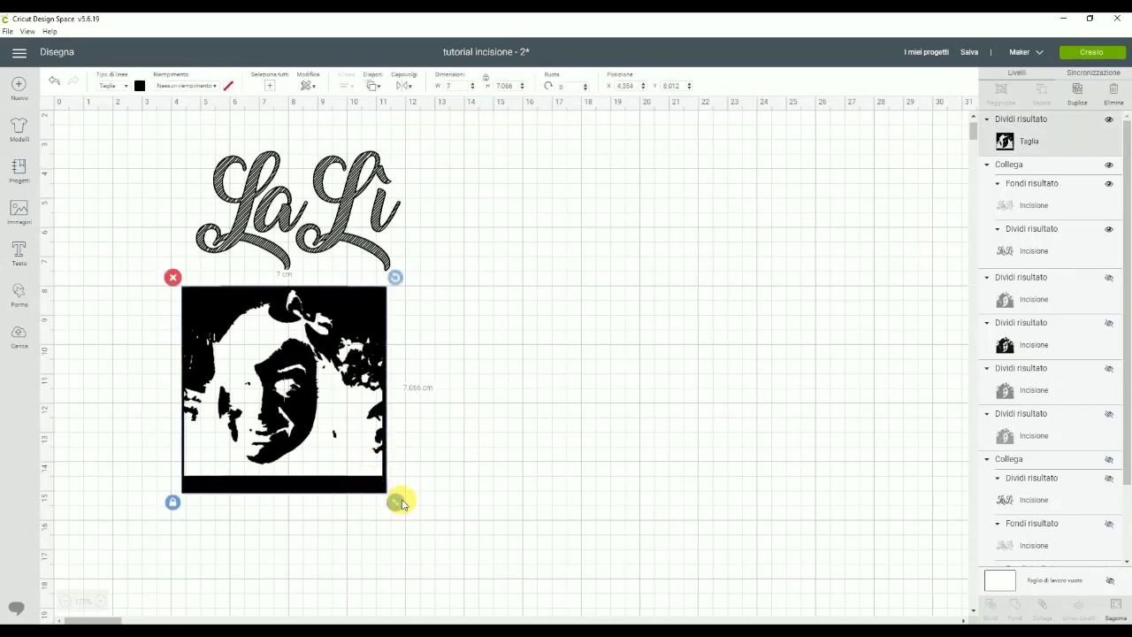
{"action": "left_click_drag", "start_coordinate": [400, 504], "coordinate": [412, 517]}
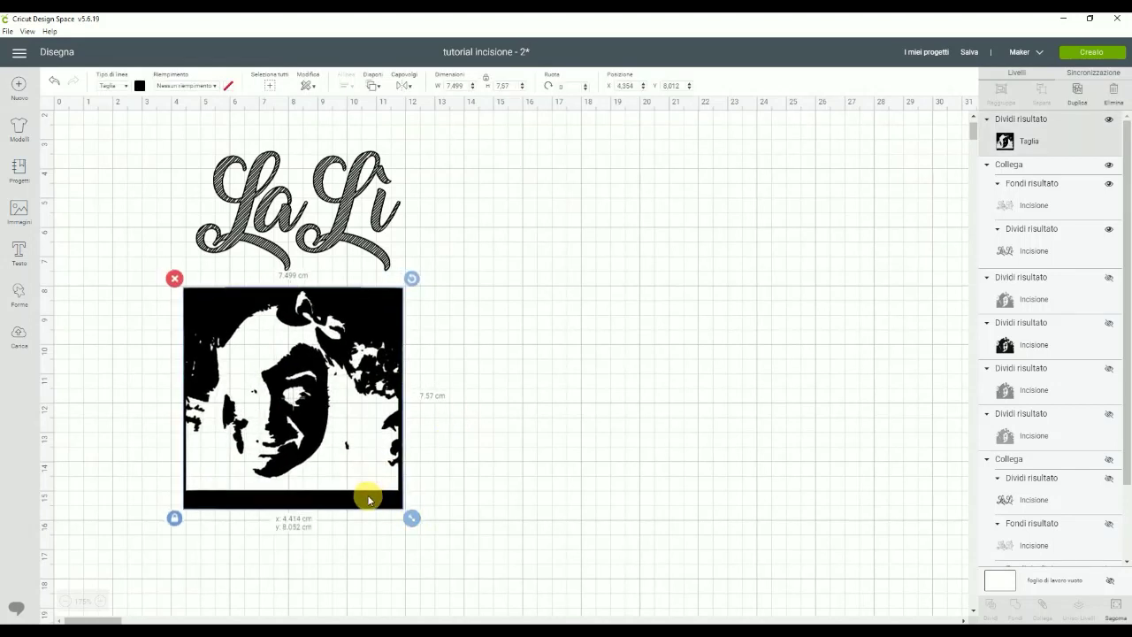
{"action": "left_click", "coordinate": [442, 478]}
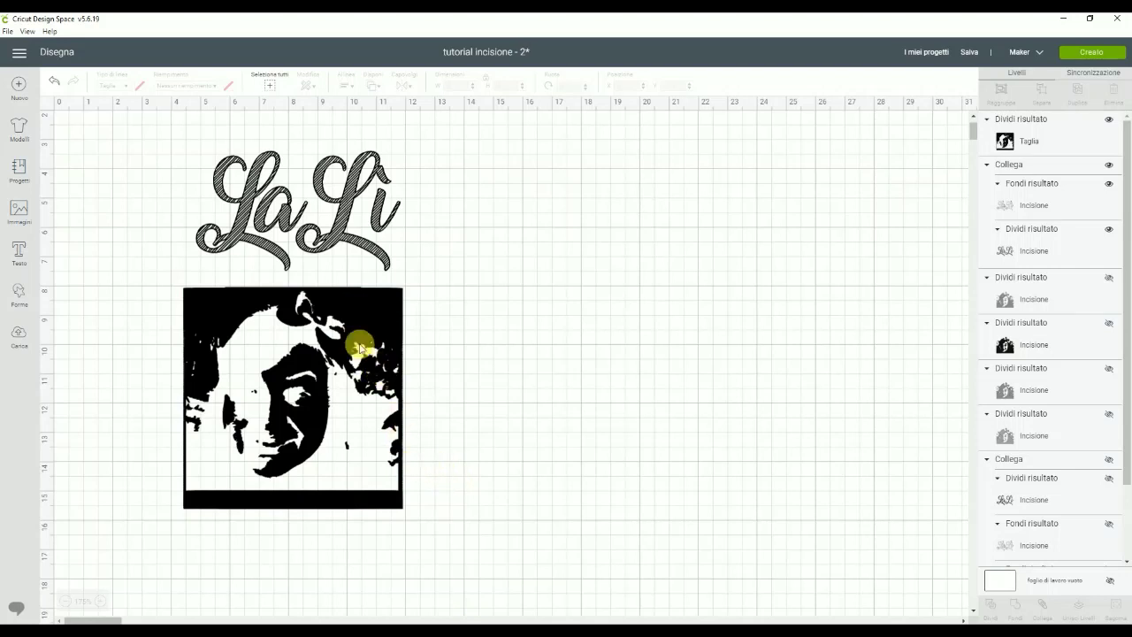
{"action": "left_click_drag", "start_coordinate": [369, 332], "coordinate": [377, 333]}
Attach the portrait and the LaLì lettering to each other with Collega and set the group's line type to Incisione.
{"action": "left_click", "coordinate": [62, 177]}
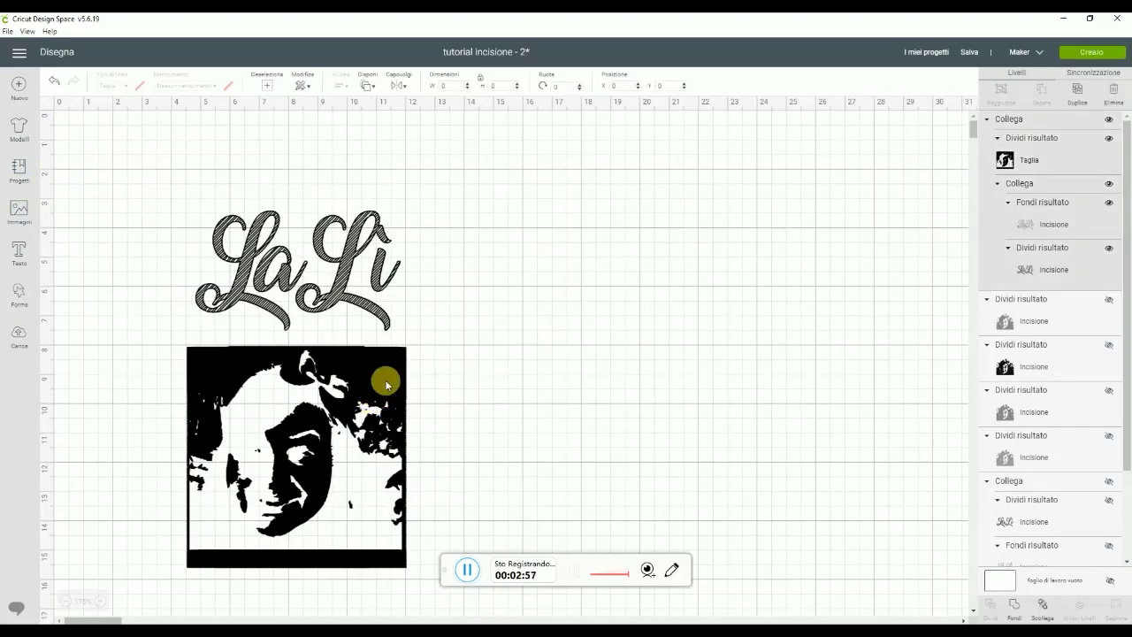
{"action": "left_click", "coordinate": [386, 384]}
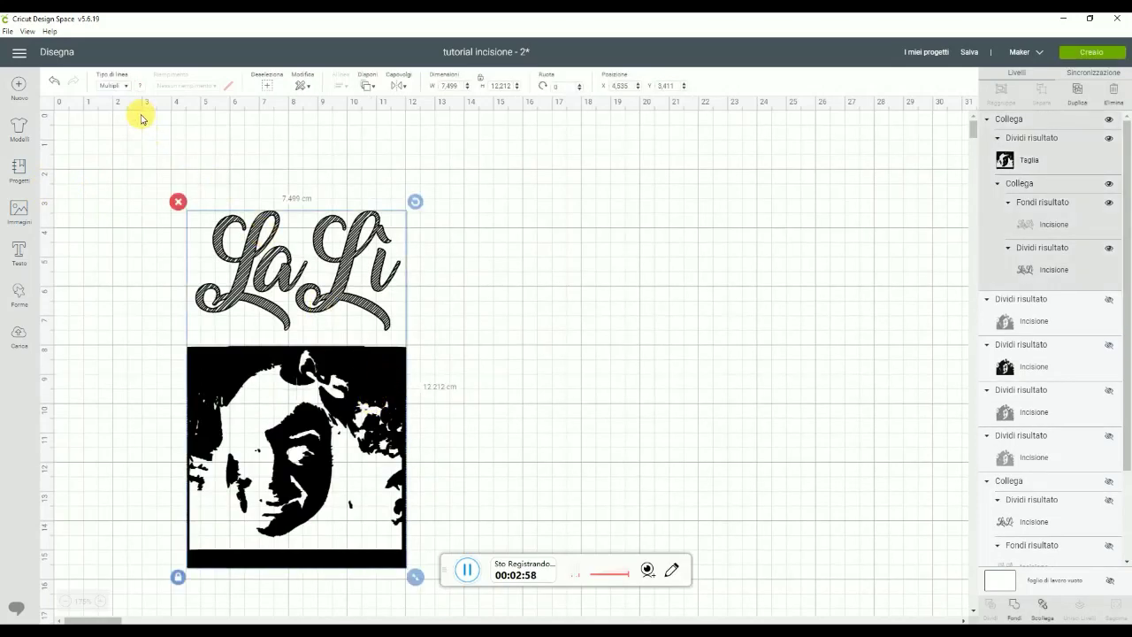
{"action": "left_click", "coordinate": [121, 89]}
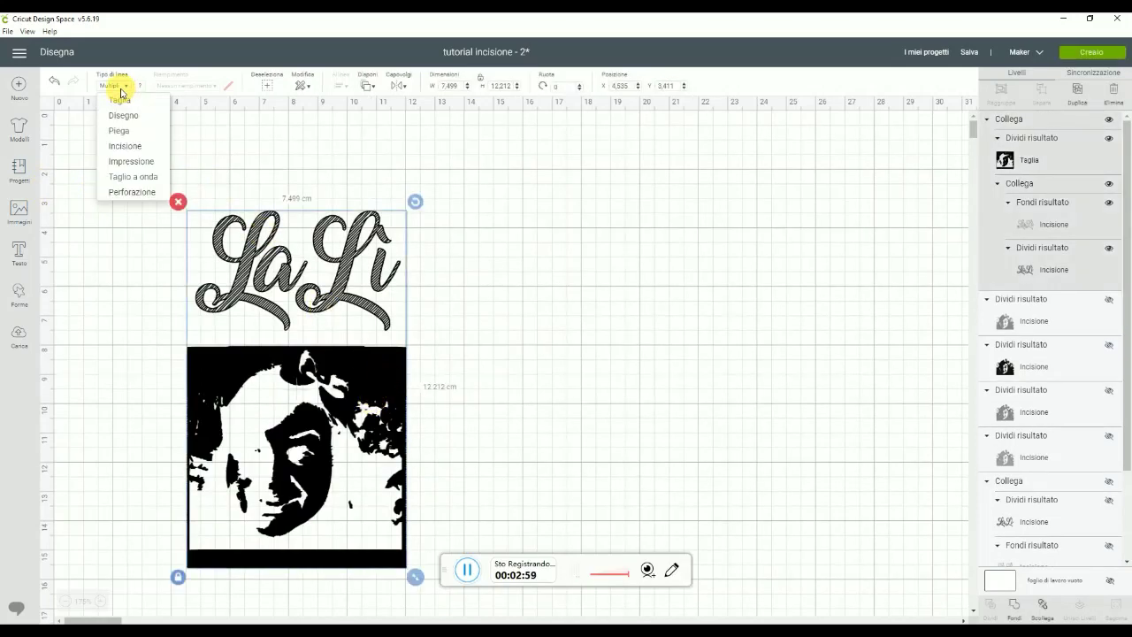
{"action": "left_click", "coordinate": [124, 146]}
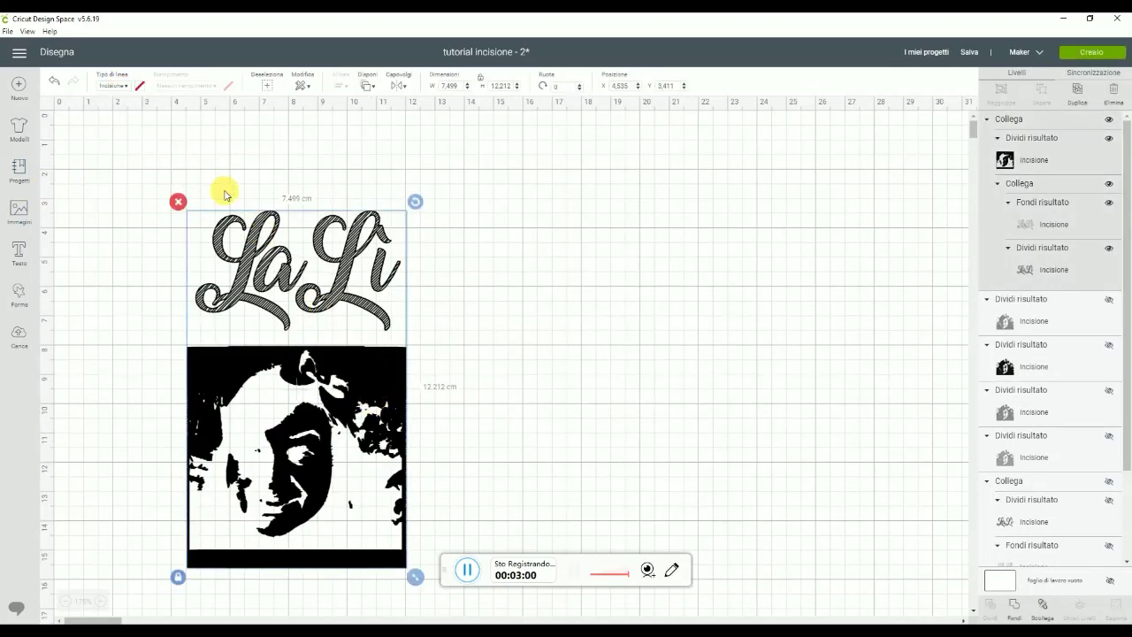
Reposition the attached design at about X 3.93 cm and Y 2.67 cm, and send the project to mat preparation.
{"action": "left_click", "coordinate": [467, 334]}
{"action": "left_click_drag", "start_coordinate": [366, 360], "coordinate": [349, 337]}
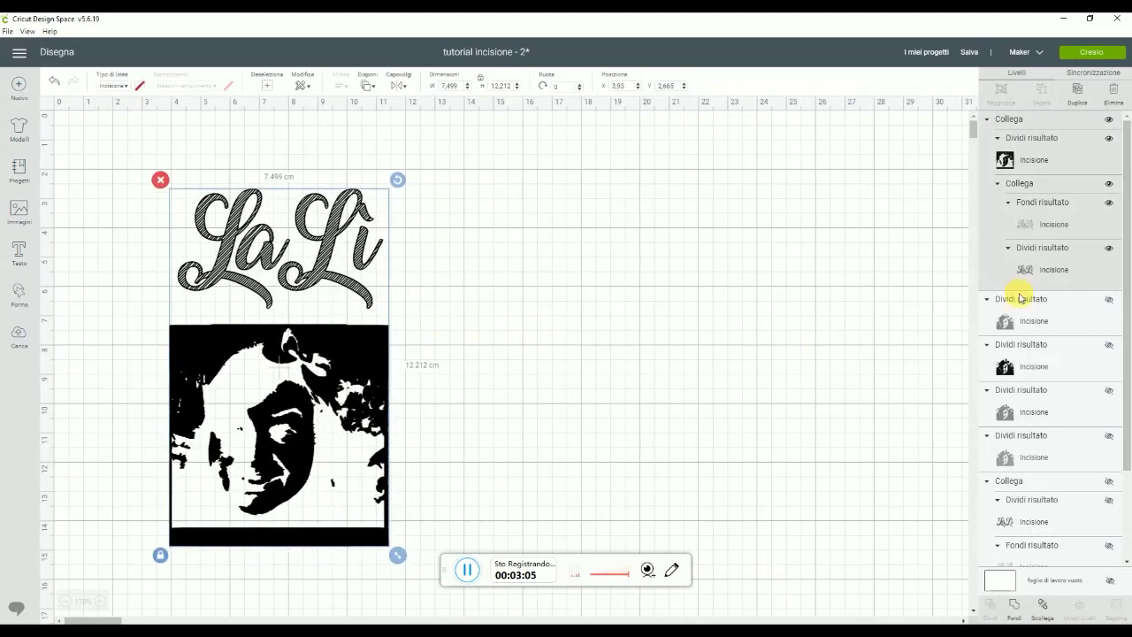
{"action": "left_click", "coordinate": [1092, 51]}
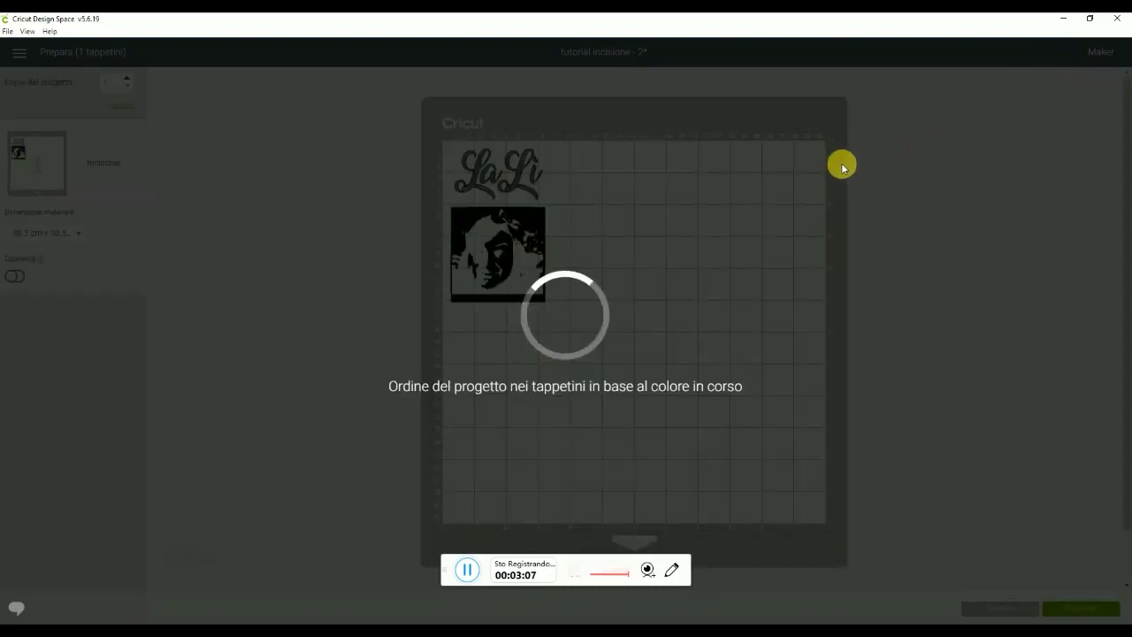